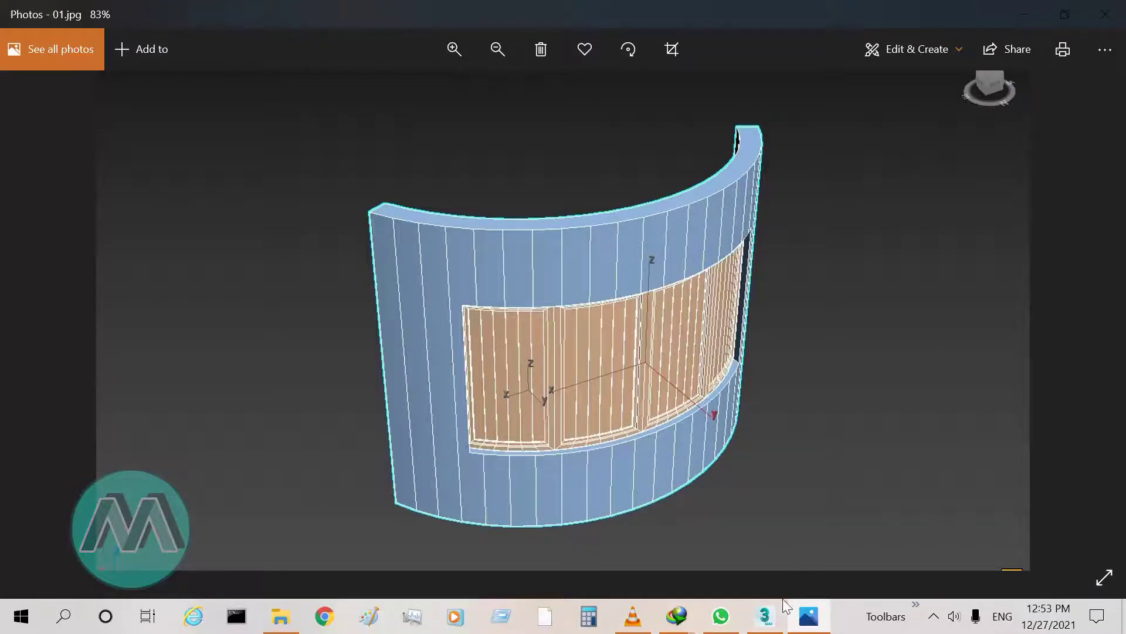
Bring up the empty 3ds Max scene and maximize the Top viewport
left_click(764, 616)
left_click(306, 198)
key("alt+w")
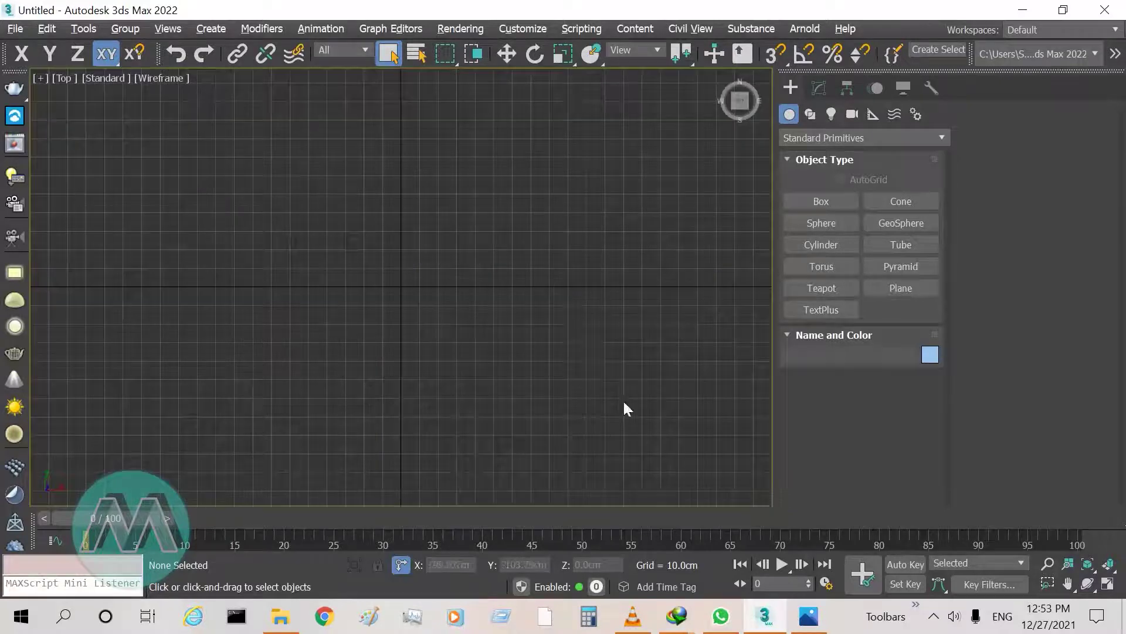
Adjust the Top view zoom and draw a rectangle shape in it
left_click(1049, 564)
left_click_drag(332, 335, 262, 410)
left_click_drag(428, 269, 475, 239)
right_click(476, 239)
left_click(811, 115)
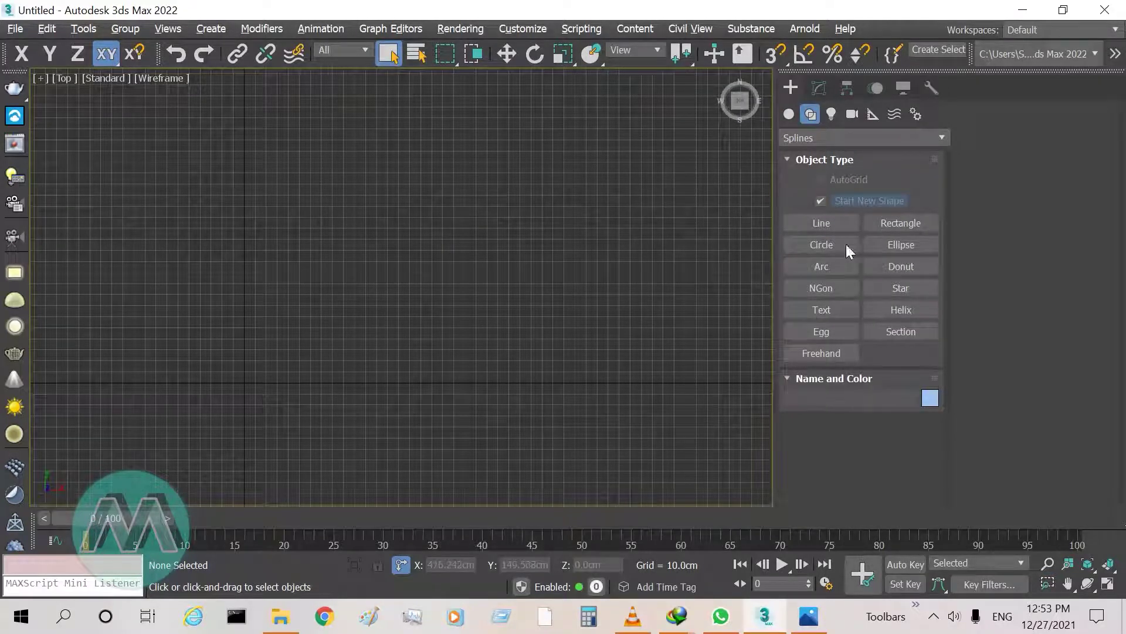
left_click(894, 223)
left_click_drag(275, 277, 555, 373)
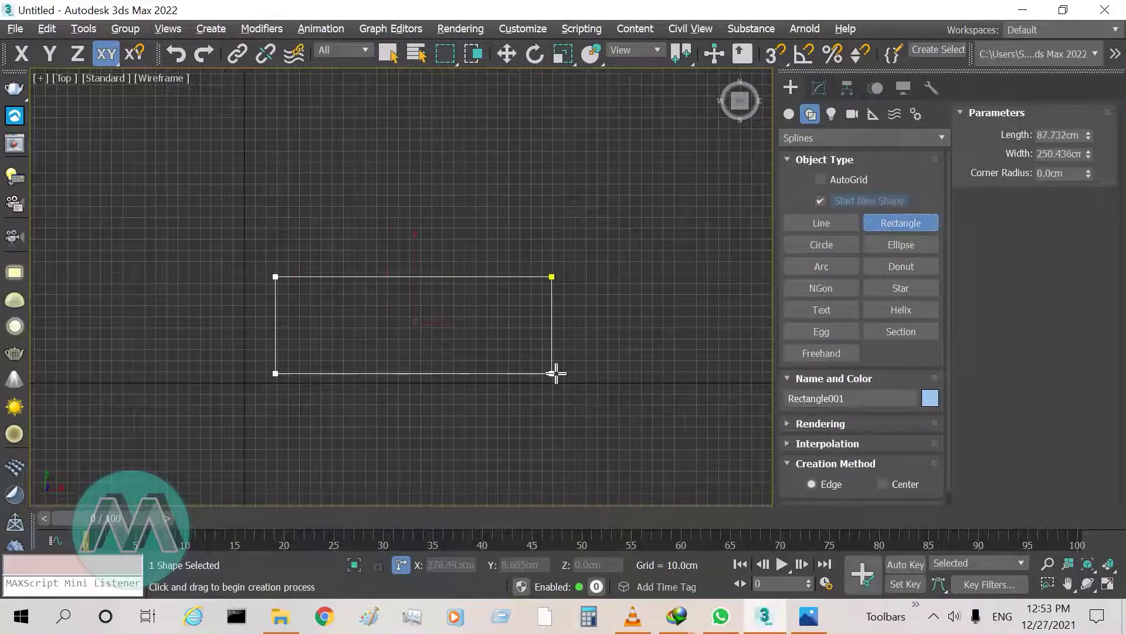
right_click(554, 373)
Set the rectangle's length to 150 cm and width to 400 cm
left_click(819, 88)
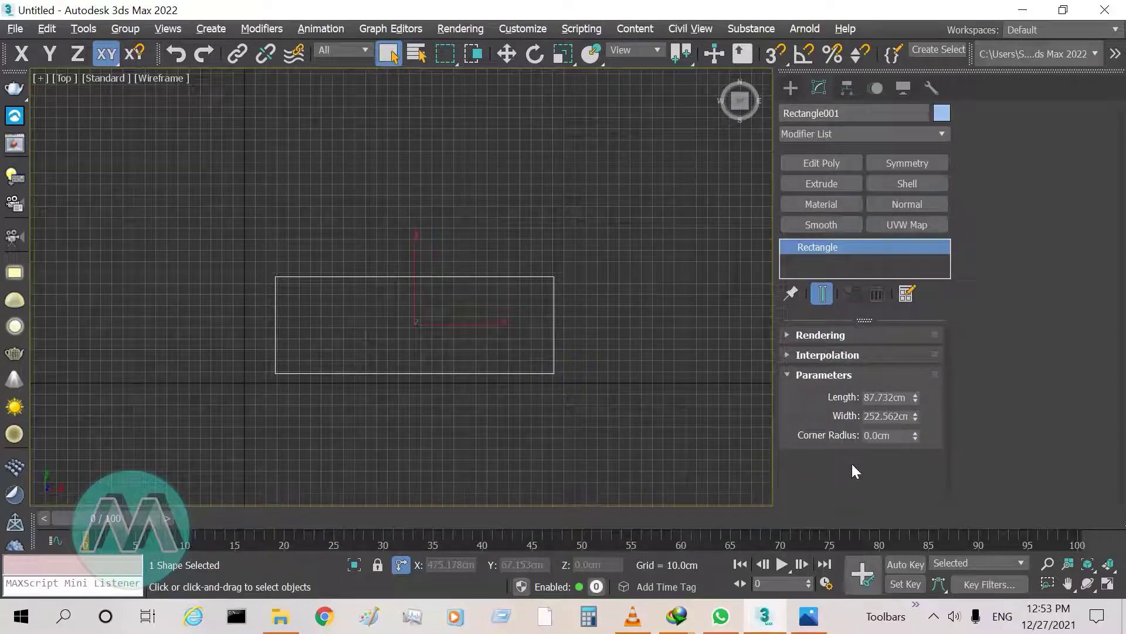
double_click(878, 397)
type("150")
key("Return")
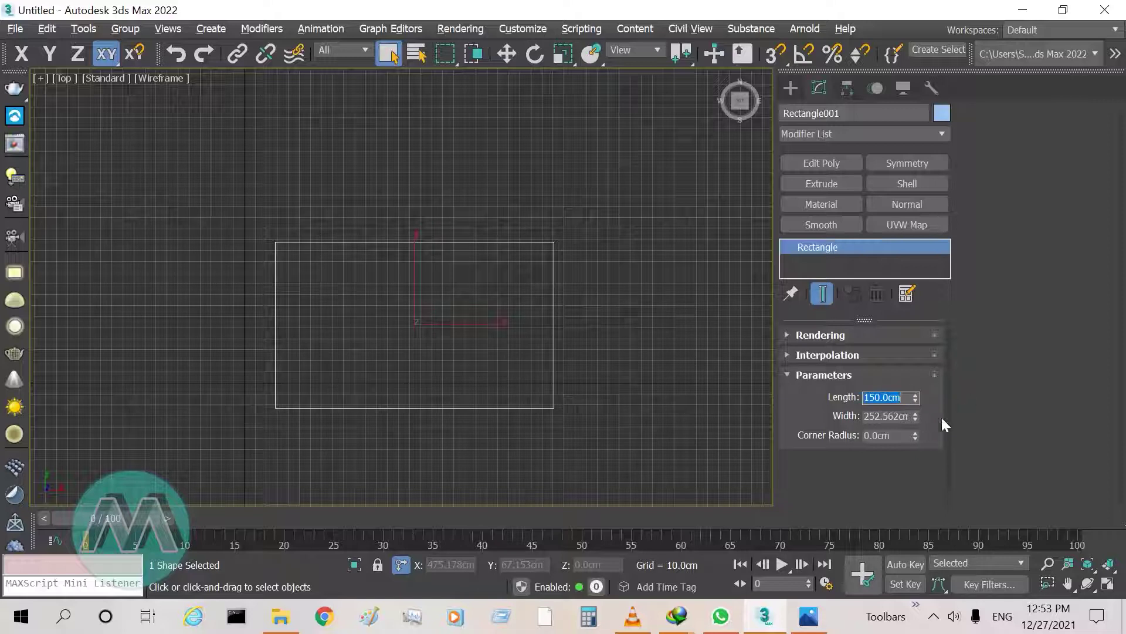
double_click(901, 416)
type("400")
key("Return")
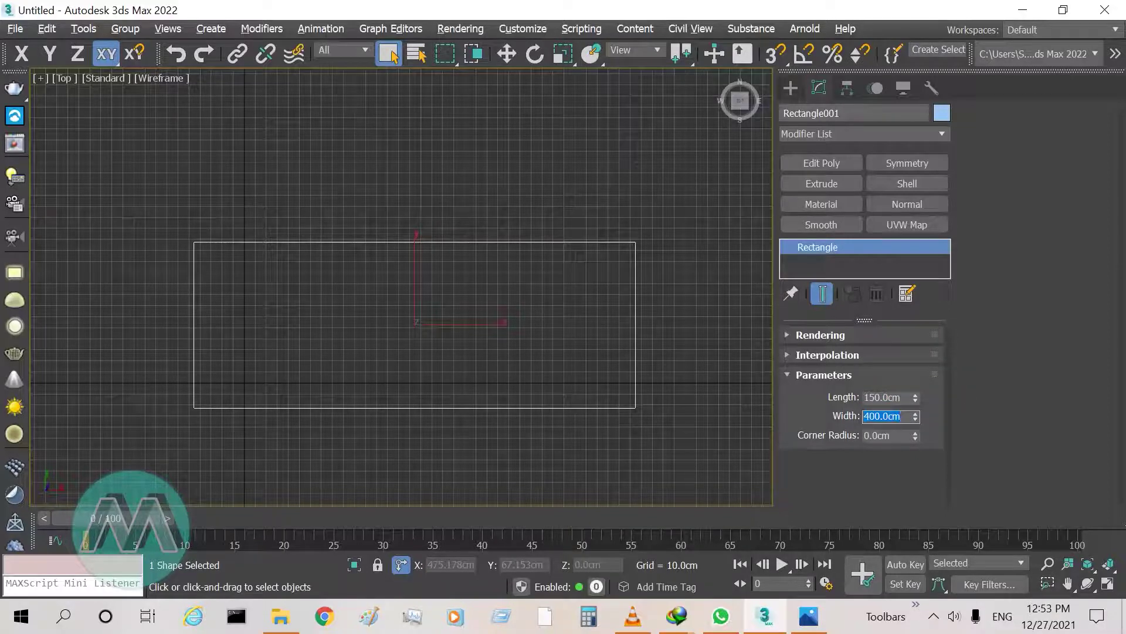
Move the rectangle up and to the right
key("w")
left_click_drag(437, 302, 508, 260)
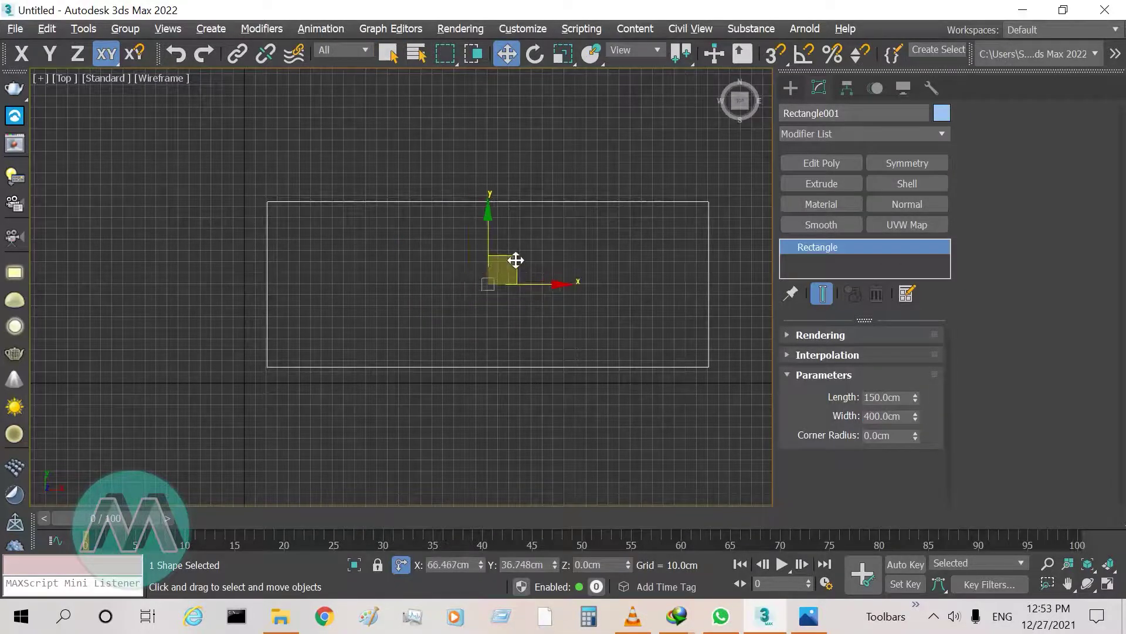
left_click_drag(649, 57, 513, 65)
Turn on 2.5D snapping with Vertex and Midpoint snaps
left_click(576, 57)
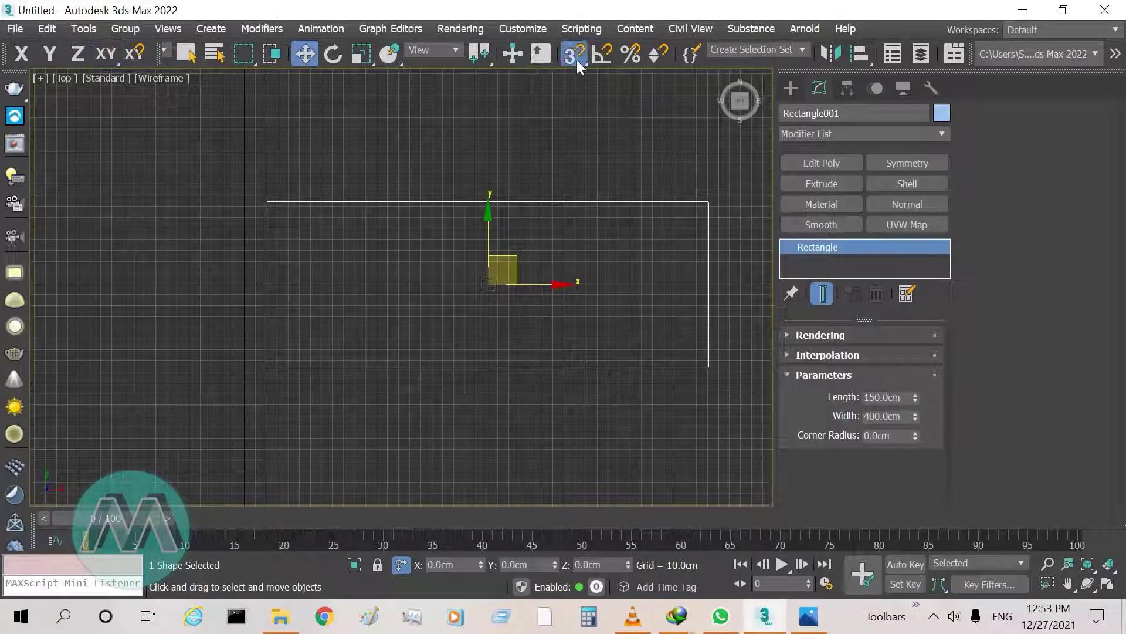
right_click(576, 59)
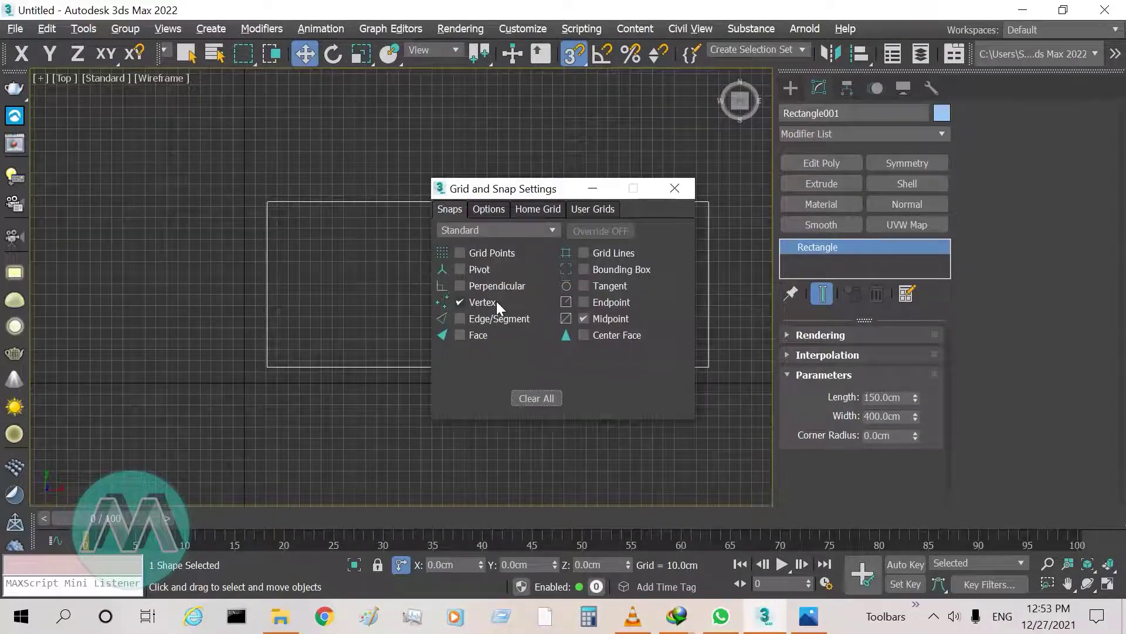
left_click(674, 188)
left_click_drag(575, 61, 571, 72)
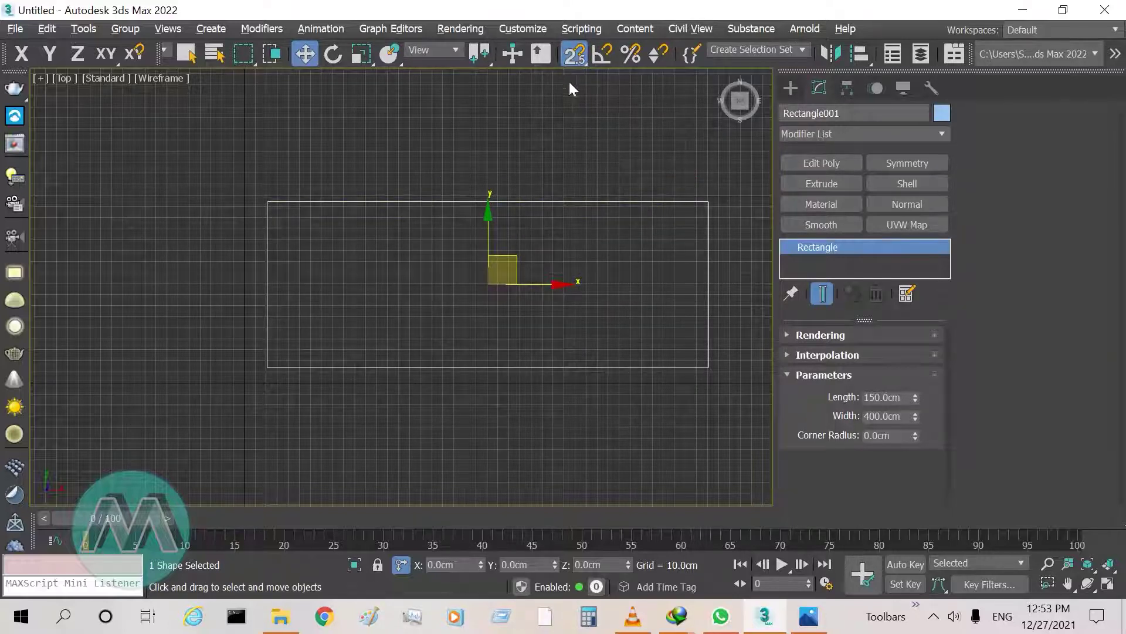
Activate the Arc spline tool under Create > Shapes
left_click(792, 89)
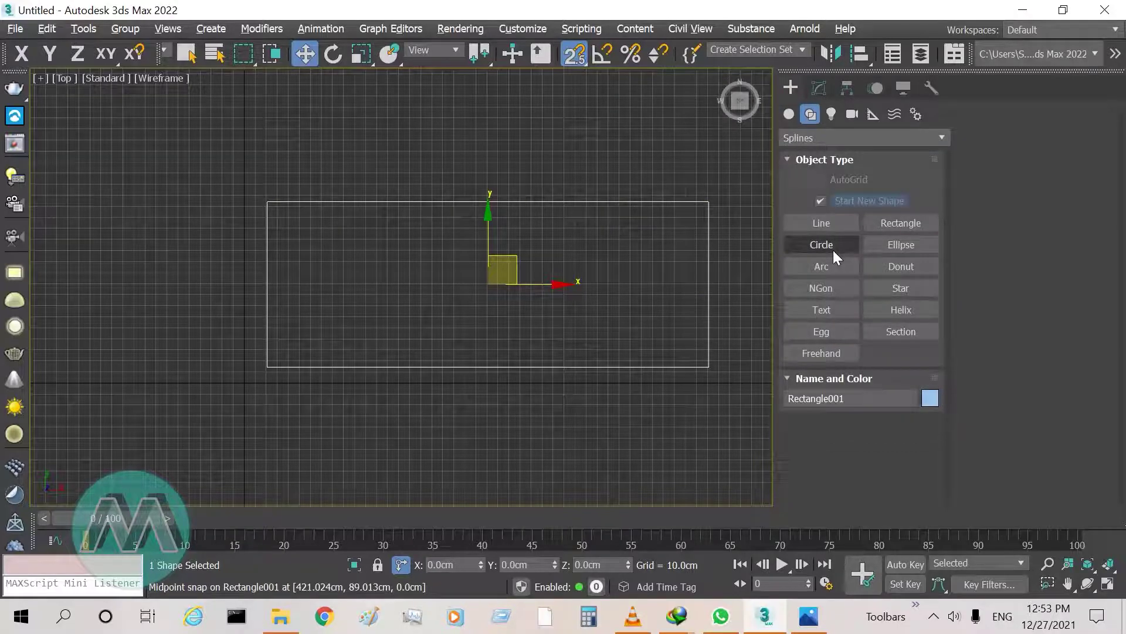
left_click(815, 270)
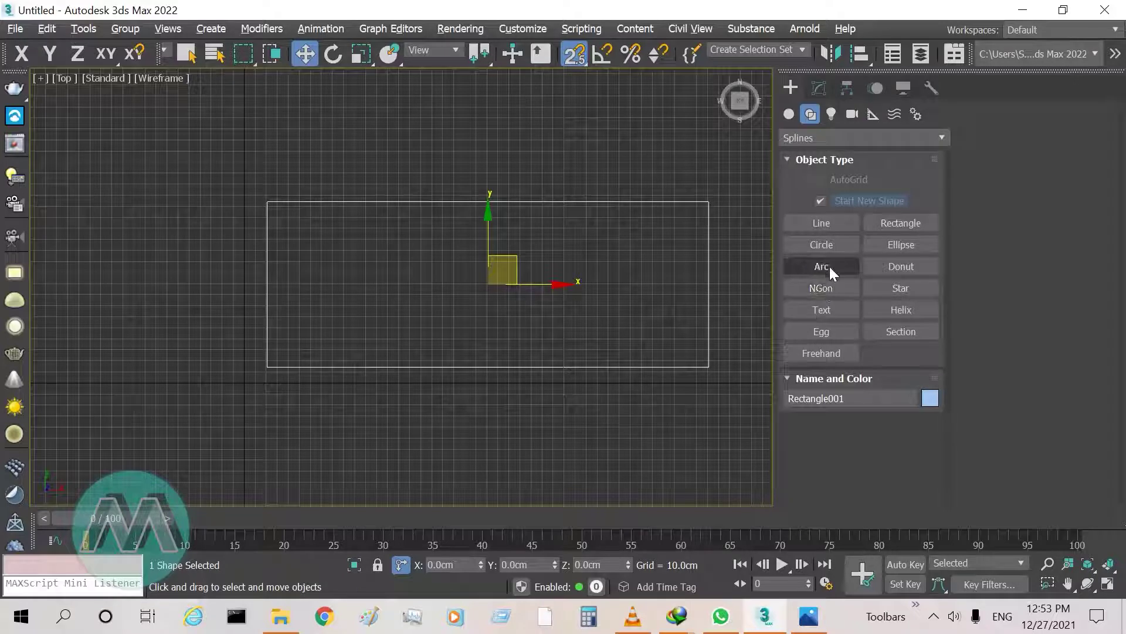
left_click(820, 271)
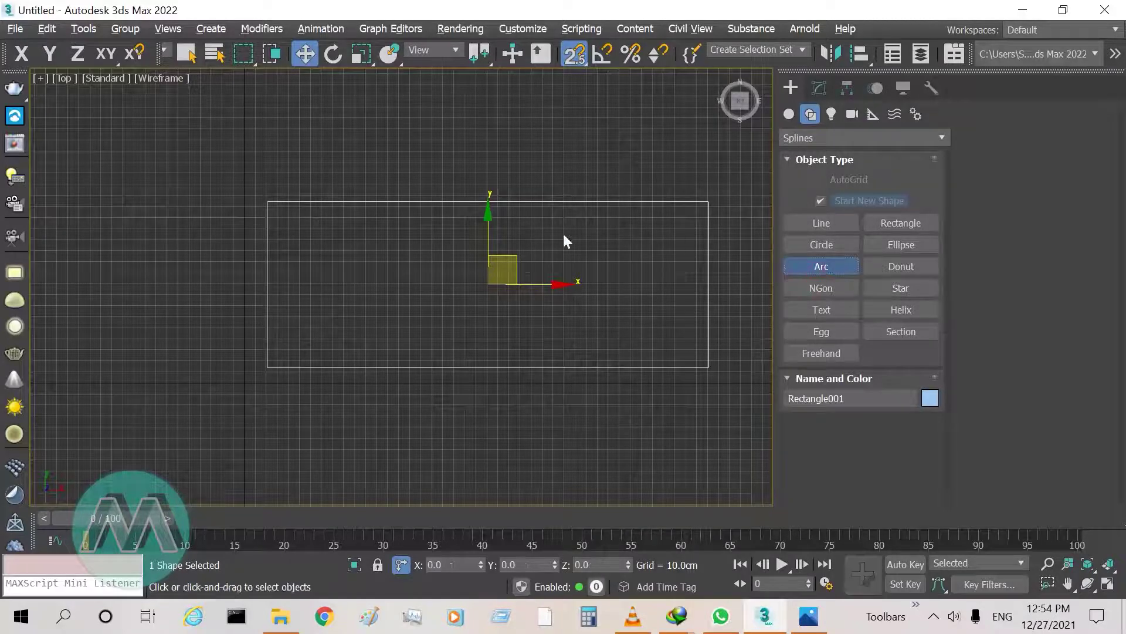
Draw an arc across the rectangle's bottom corners peaking at its top midpoint
left_click_drag(267, 367, 709, 367)
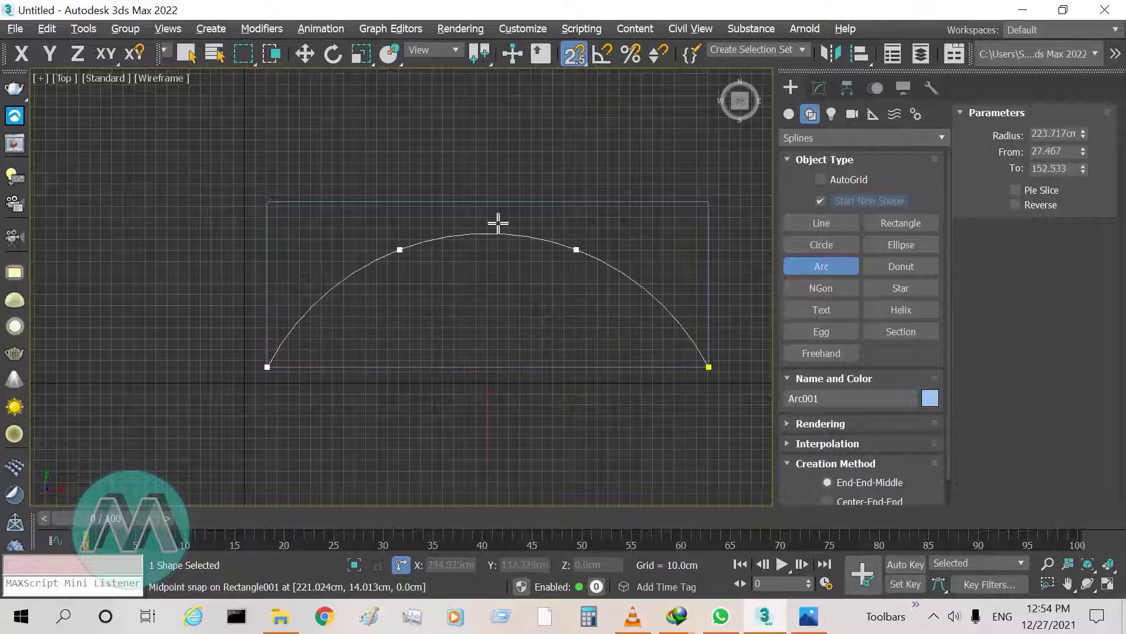
left_click(481, 200)
key("w")
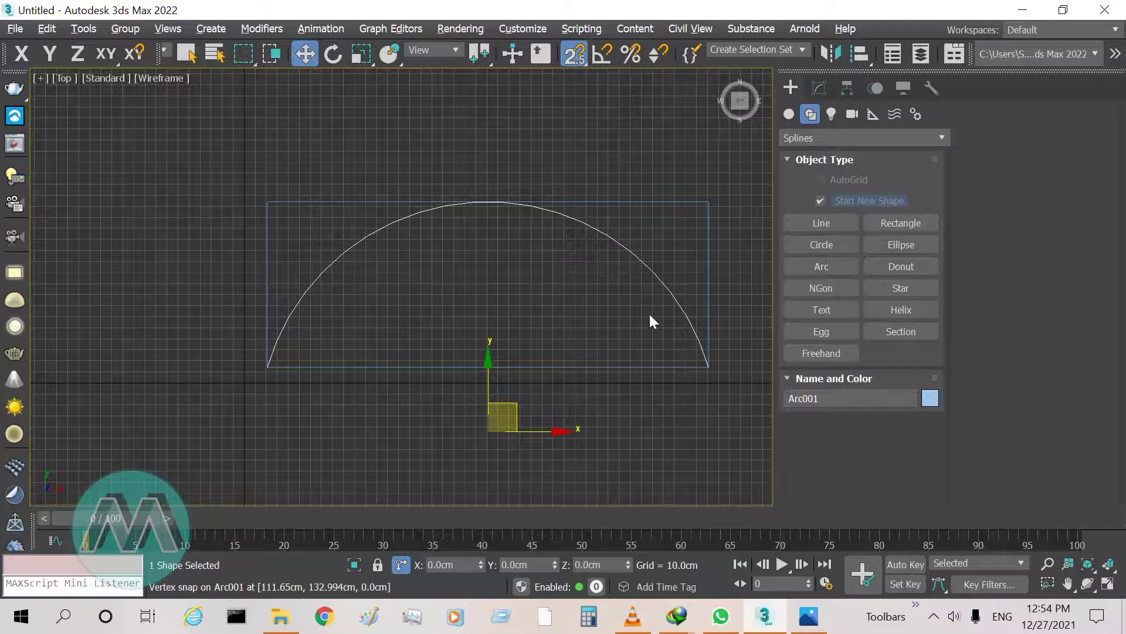
Delete the rectangle and select the arc in the Modify panel
left_click_drag(301, 158, 170, 250)
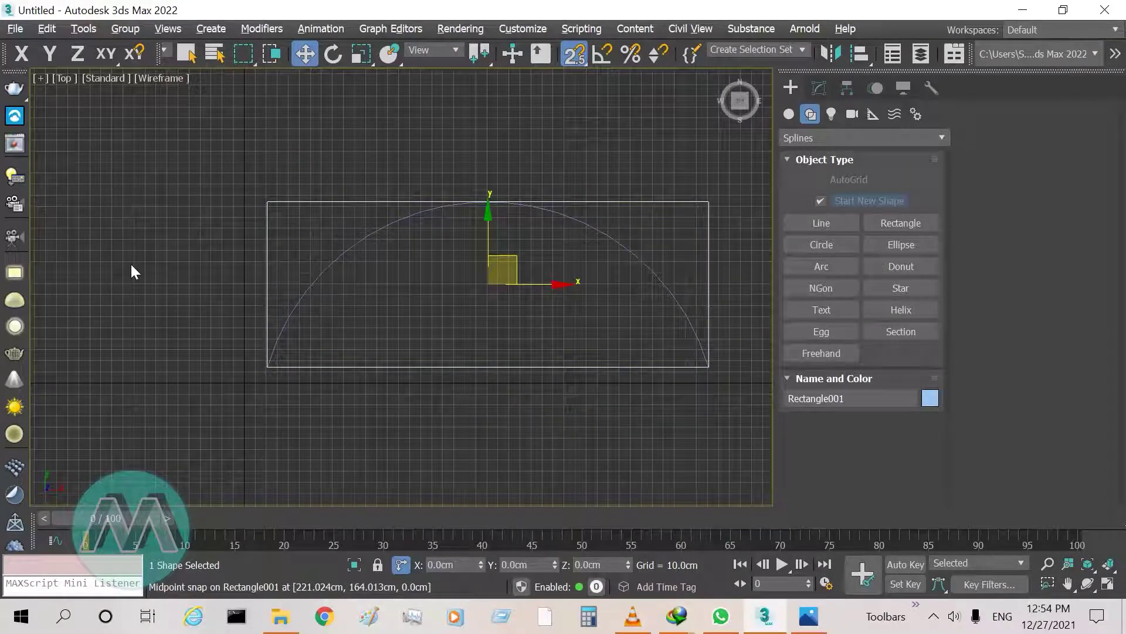
key("Delete")
left_click(182, 54)
left_click(427, 212)
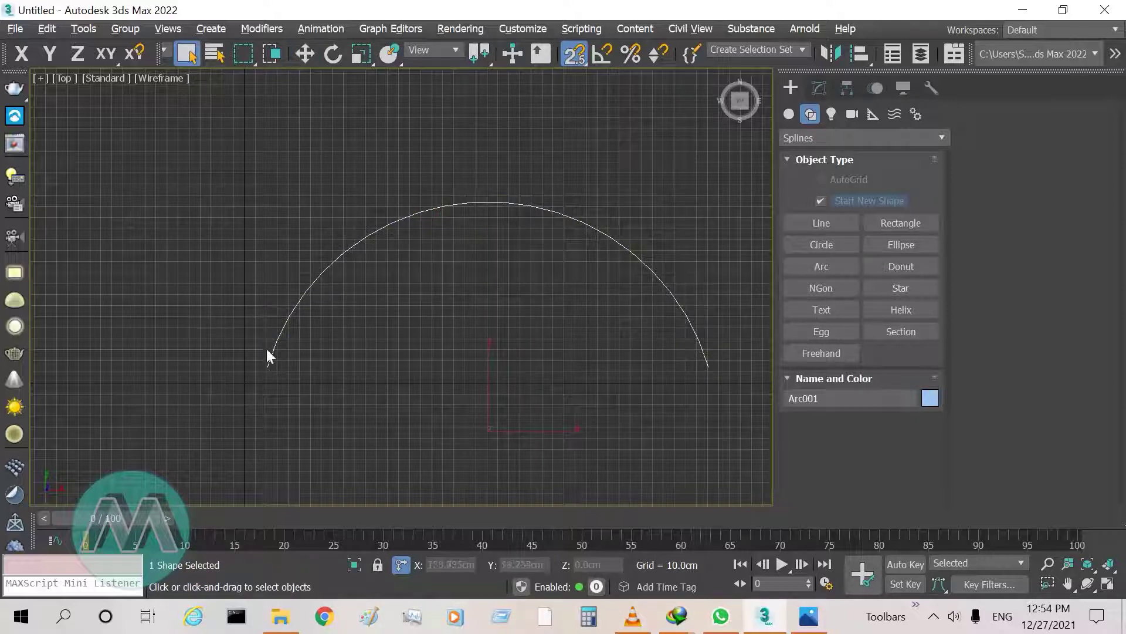
left_click(820, 88)
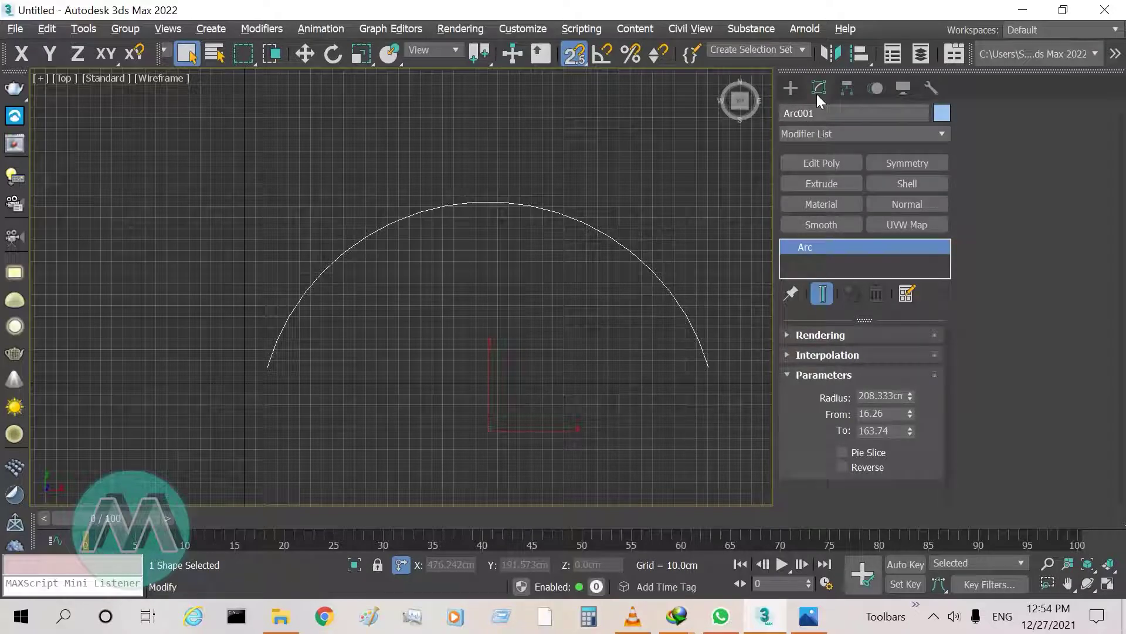
Convert the arc to an editable spline and outline it by 20 cm
right_click(403, 246)
mouse_move(476, 418)
left_click(579, 421)
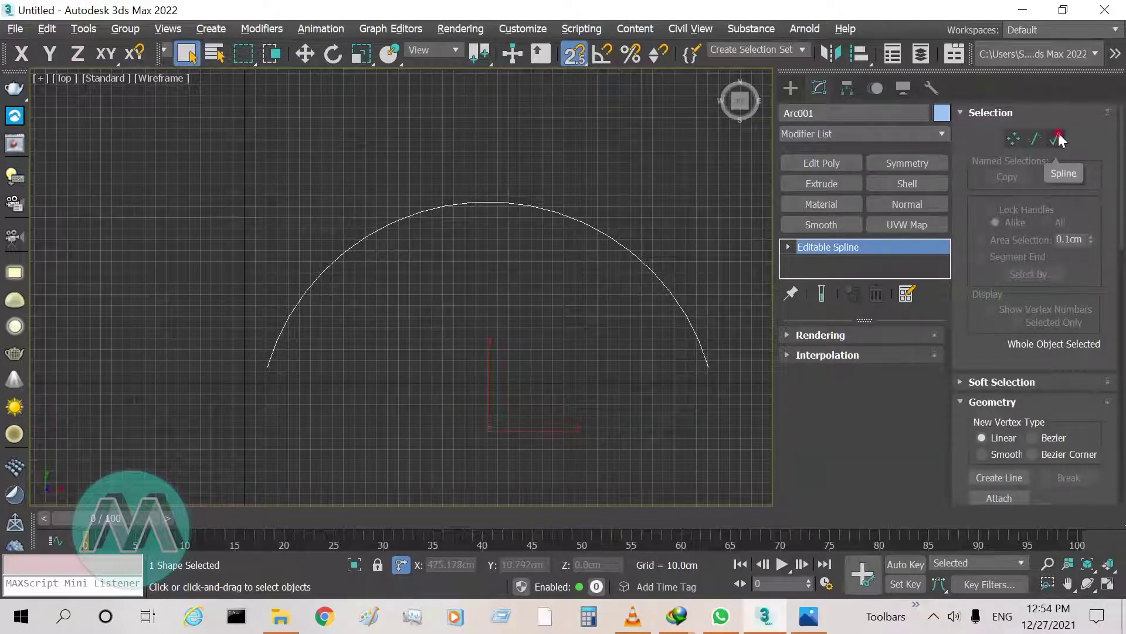
left_click(1057, 136)
left_click(666, 290)
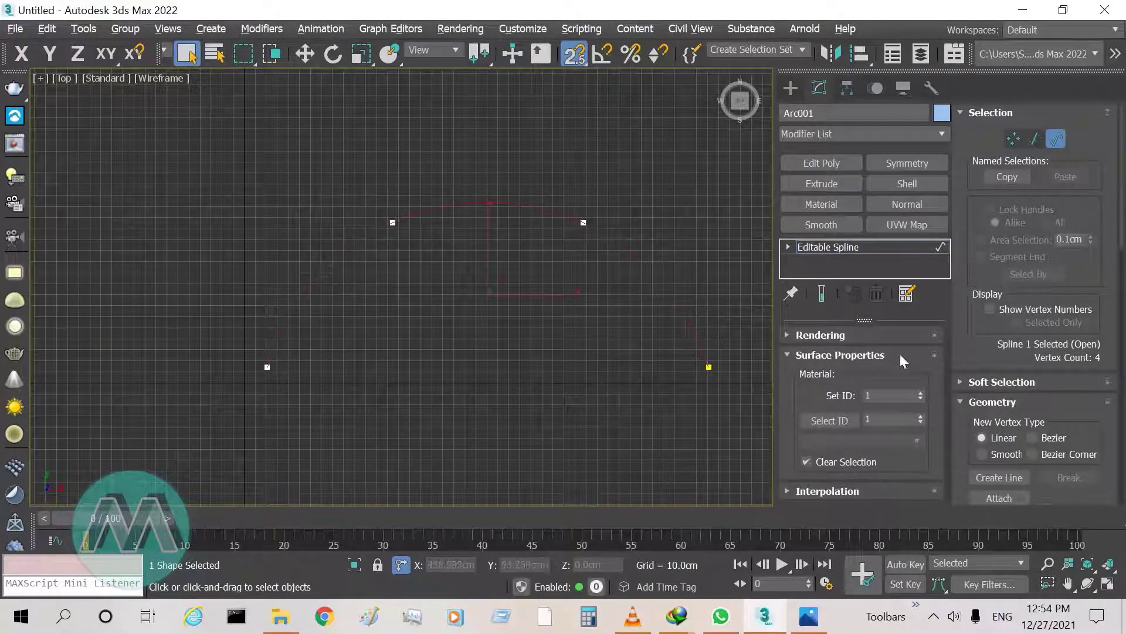
left_click_drag(1124, 214, 1123, 375)
left_click(1076, 265)
left_click(999, 266)
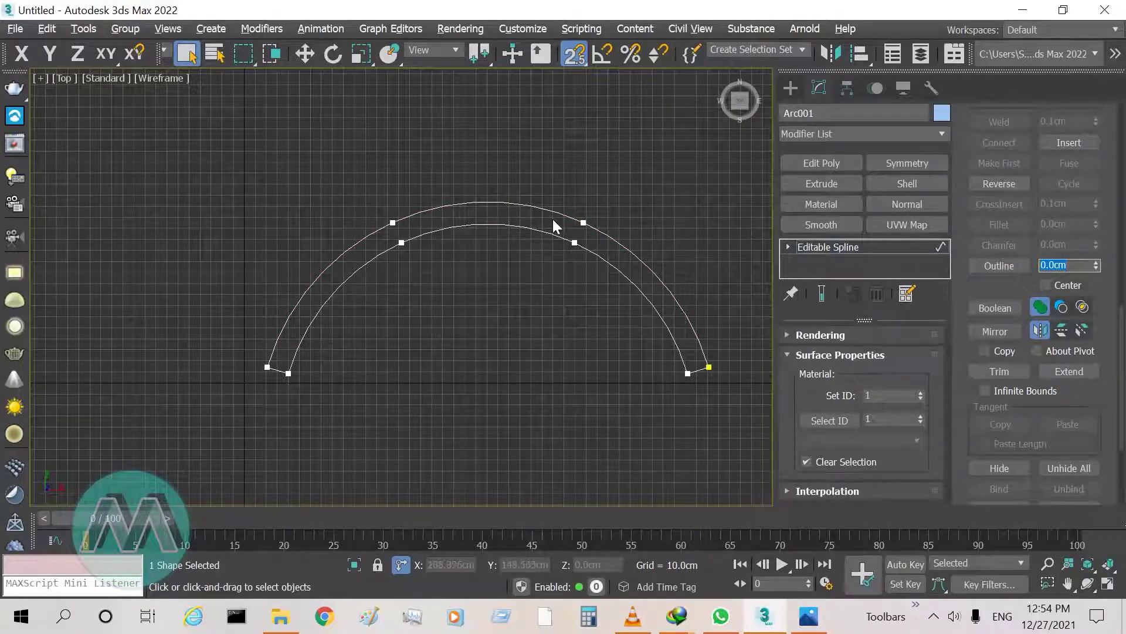
Exit sub-object mode and view the curved band in Perspective
left_click(858, 250)
left_click(498, 326)
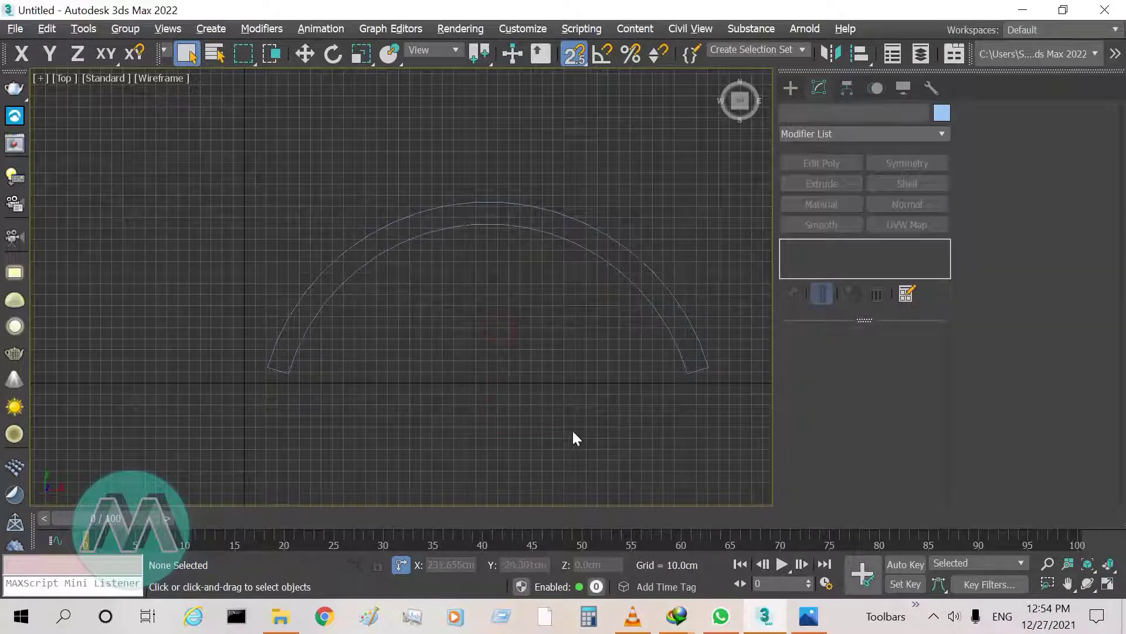
key("p")
mouse_move(563, 421)
middle_mouse_down("alt")
mouse_move(241, 350)
mouse_move(489, 368)
mouse_move(467, 355)
mouse_move(442, 354)
mouse_move(440, 368)
mouse_move(402, 316)
middle_mouse_up("alt")
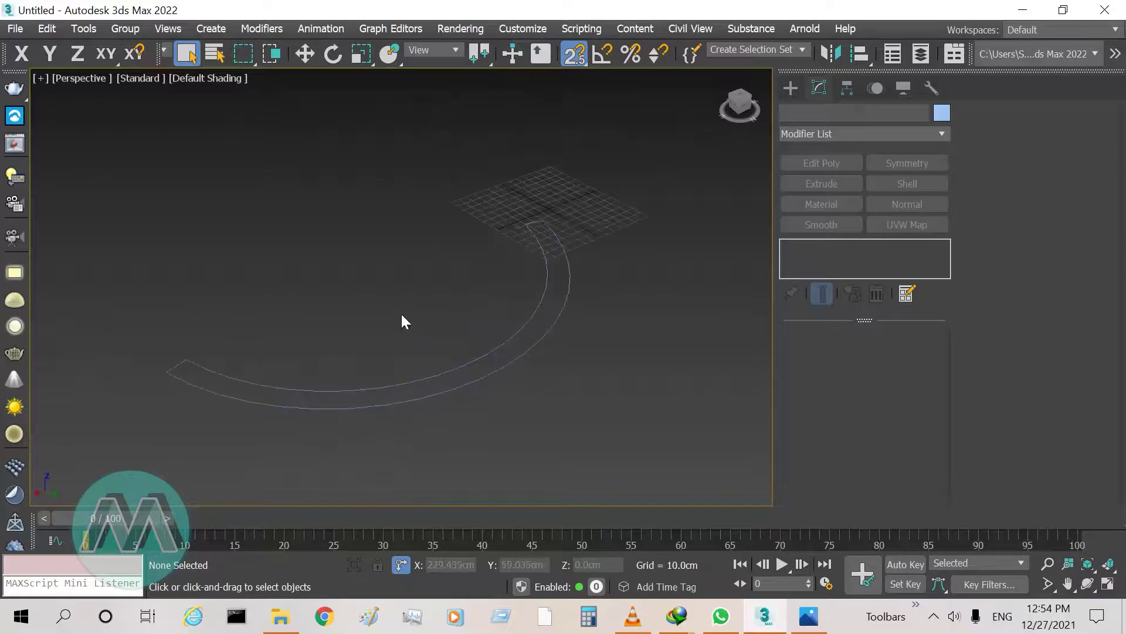
Add an Extrude modifier of 300 cm to the curved band
left_click(468, 364)
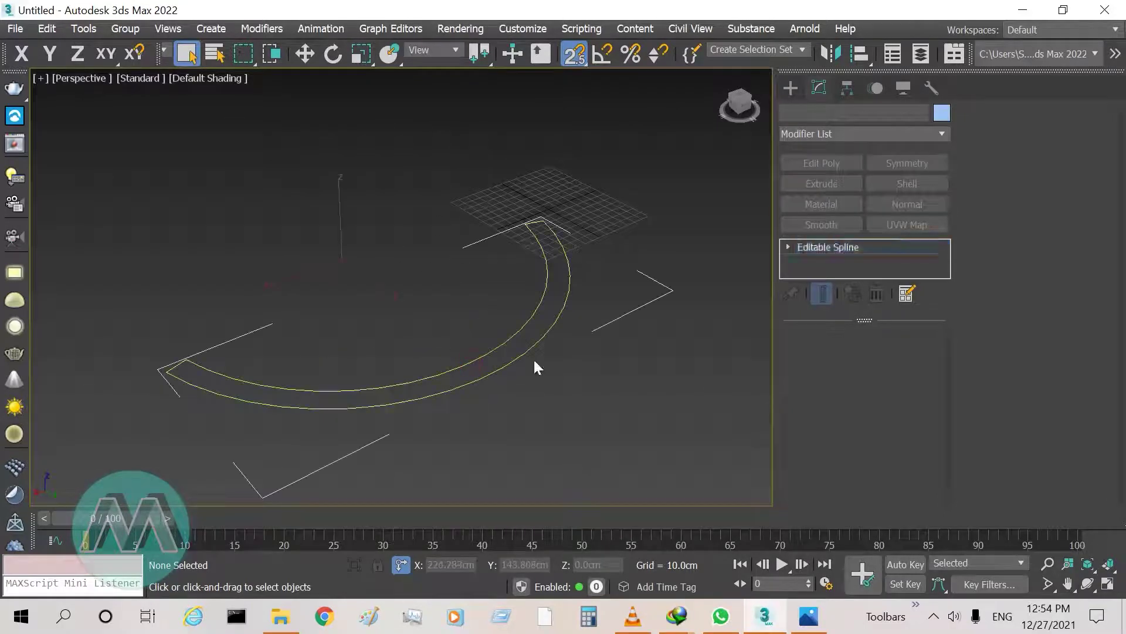
left_click(943, 134)
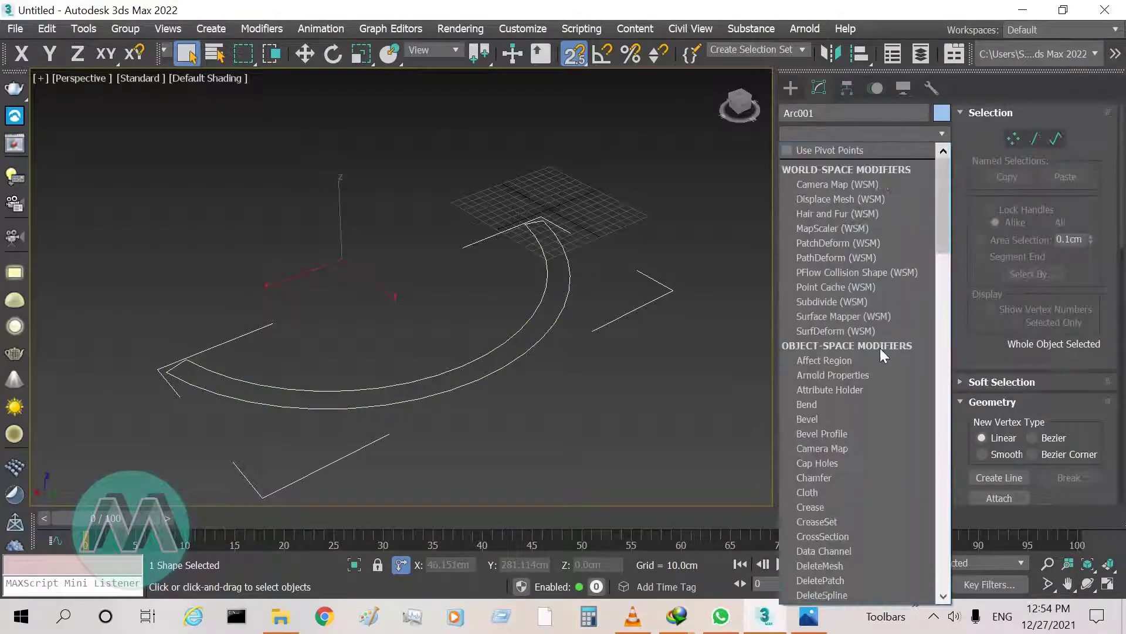
scroll(857, 467, "down", 10)
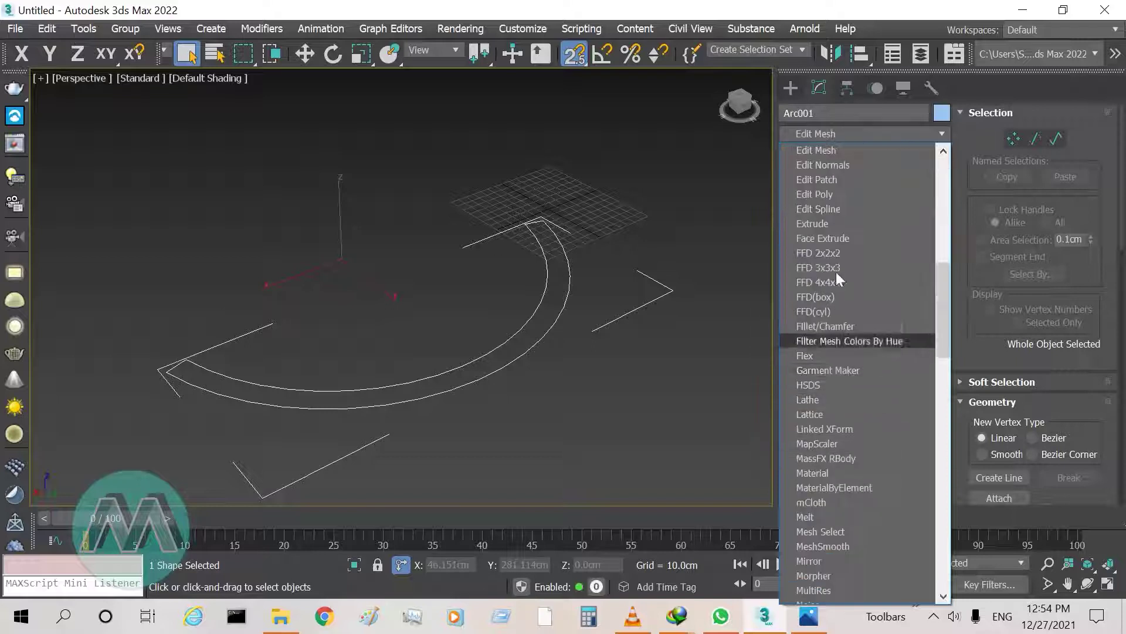
left_click(817, 224)
double_click(880, 358)
type("300")
key("Return")
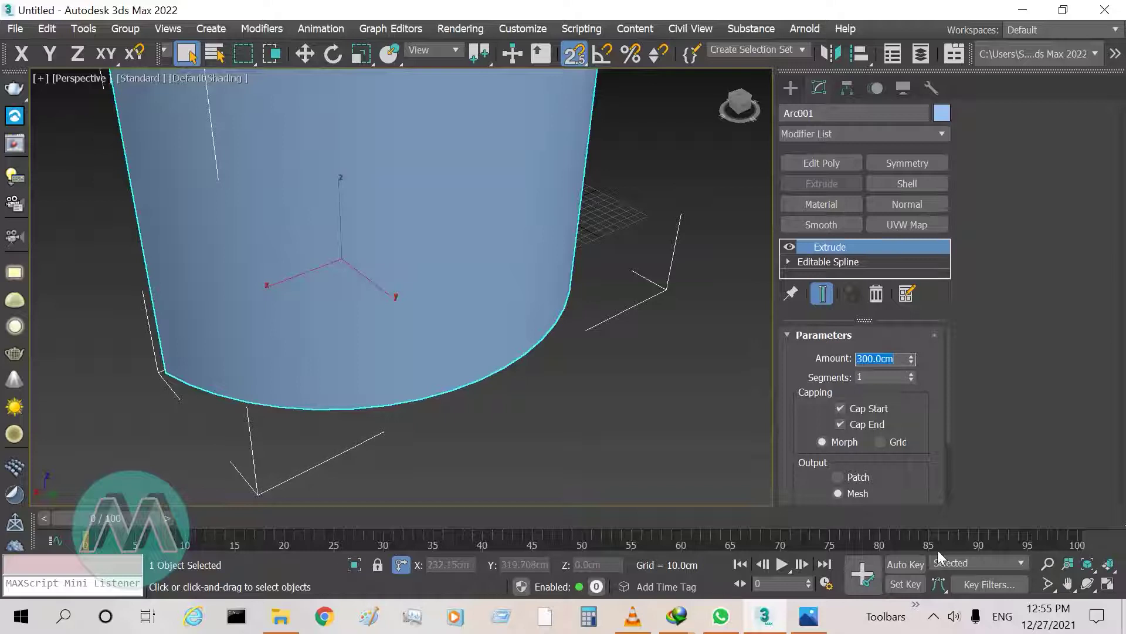
Zoom onto the wall, hide selection brackets and show edged faces
left_click(1048, 564)
left_click_drag(540, 458, 586, 352)
right_click(643, 310)
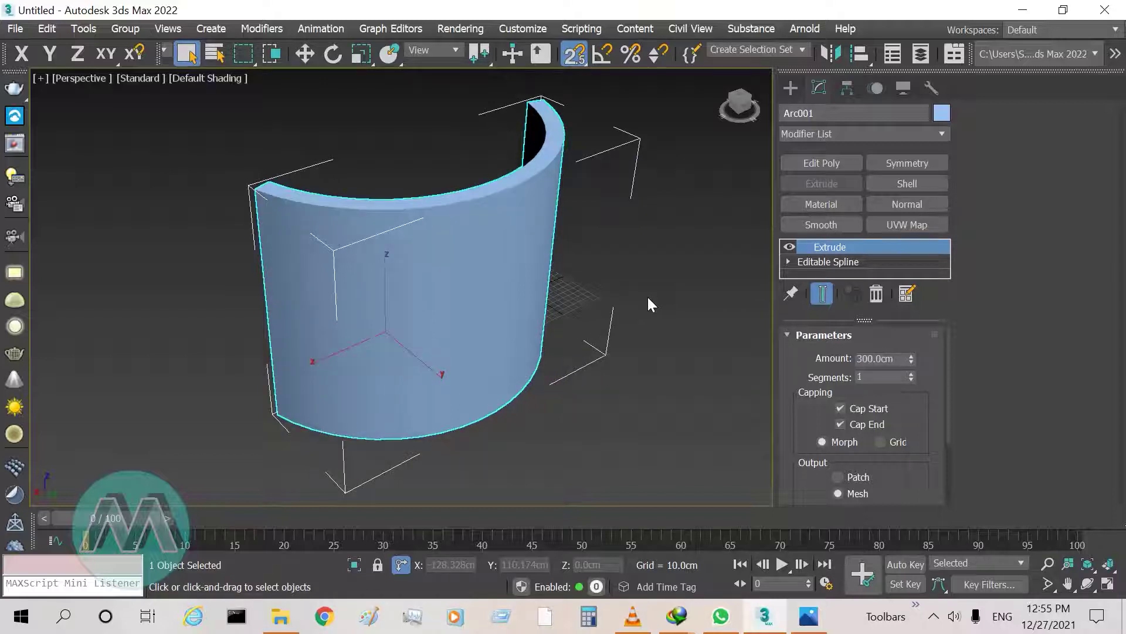
key("j")
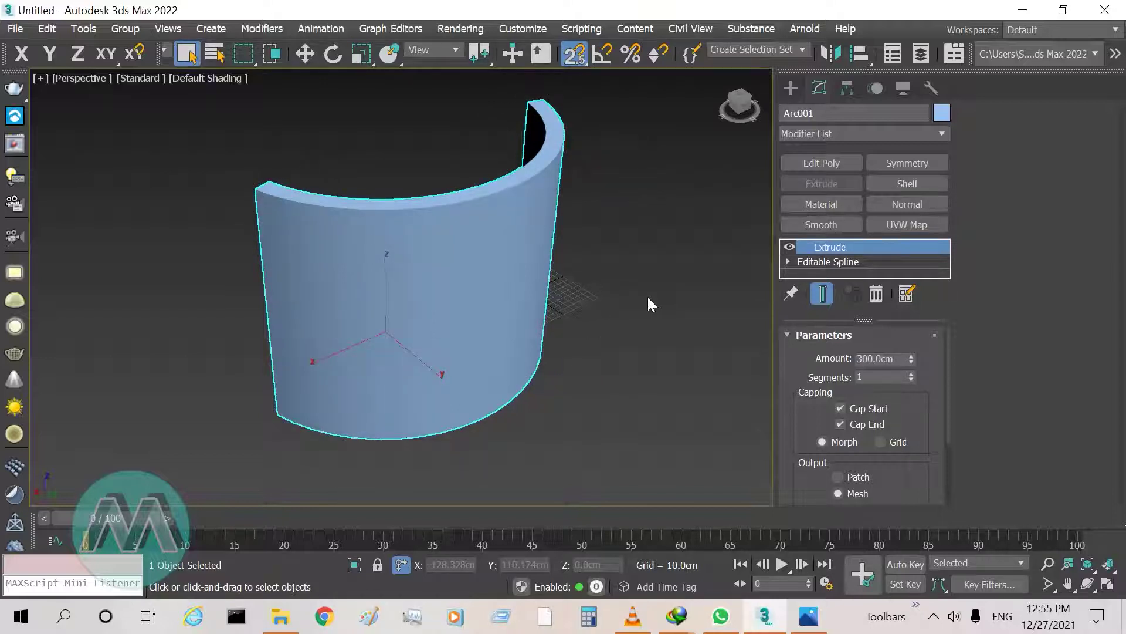
key("F4")
mouse_move(656, 396)
middle_mouse_down("alt")
mouse_move(474, 357)
mouse_move(465, 395)
mouse_move(632, 383)
mouse_move(636, 393)
mouse_move(618, 392)
middle_mouse_up("alt")
Maximize the Front view, zoom extents, then zoom out to leave space beside the wall
right_click(622, 382)
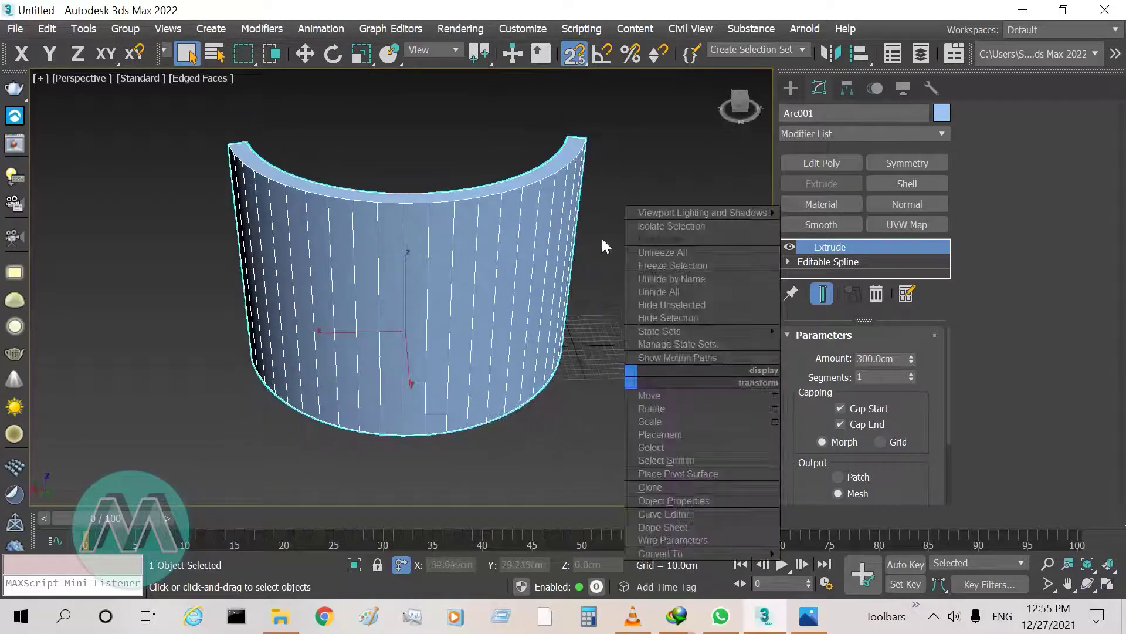
key("alt+w")
right_click(664, 150)
key("alt+w")
key("z")
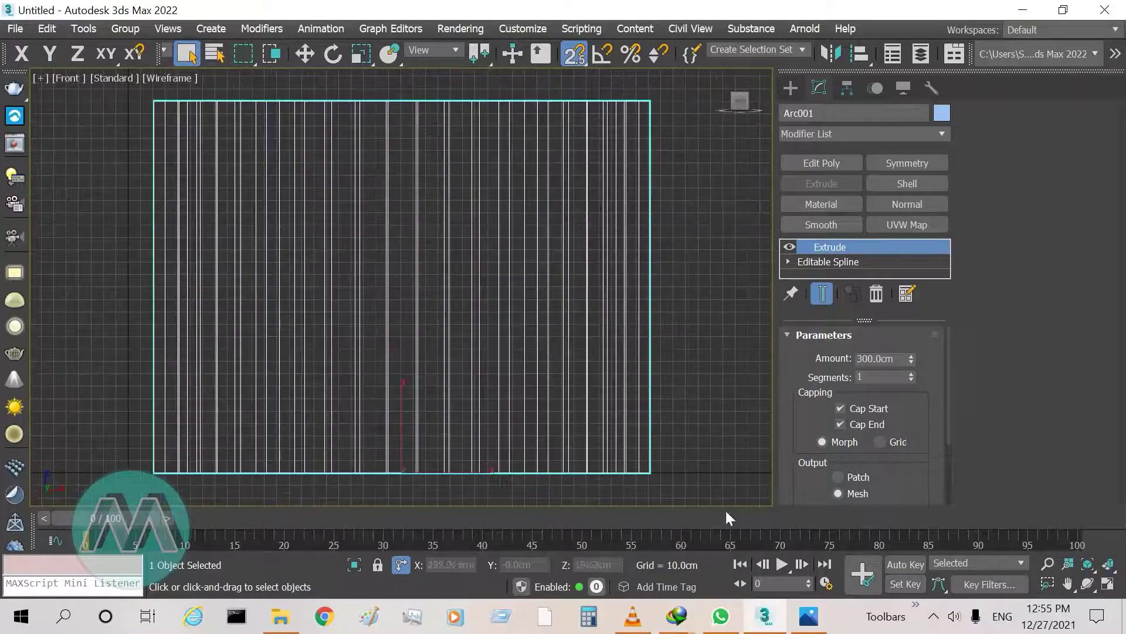
left_click(1048, 564)
left_click_drag(83, 229, 75, 110)
right_click(443, 132)
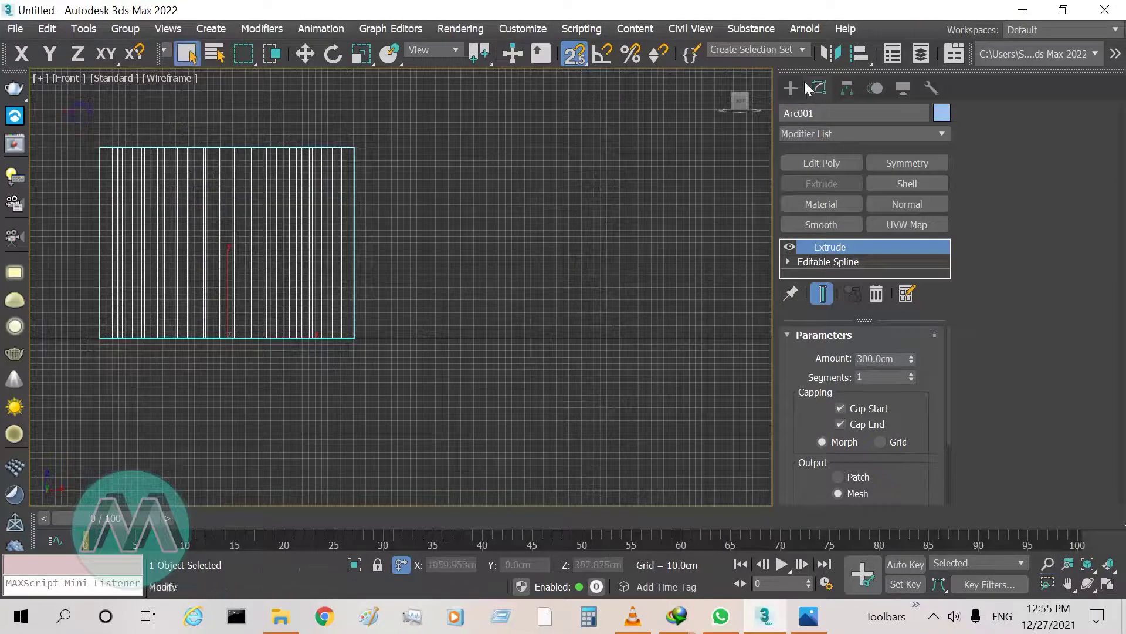
left_click(791, 87)
Draw a standard Box primitive to the right of the curved wall
left_click(789, 114)
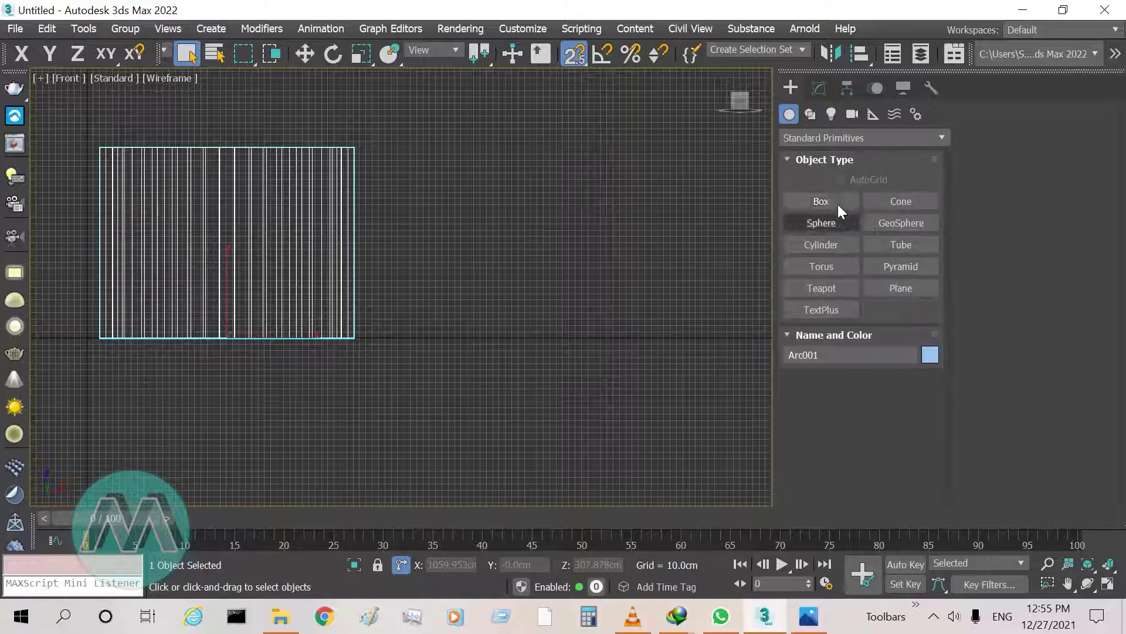
left_click(828, 199)
left_click_drag(390, 253, 575, 326)
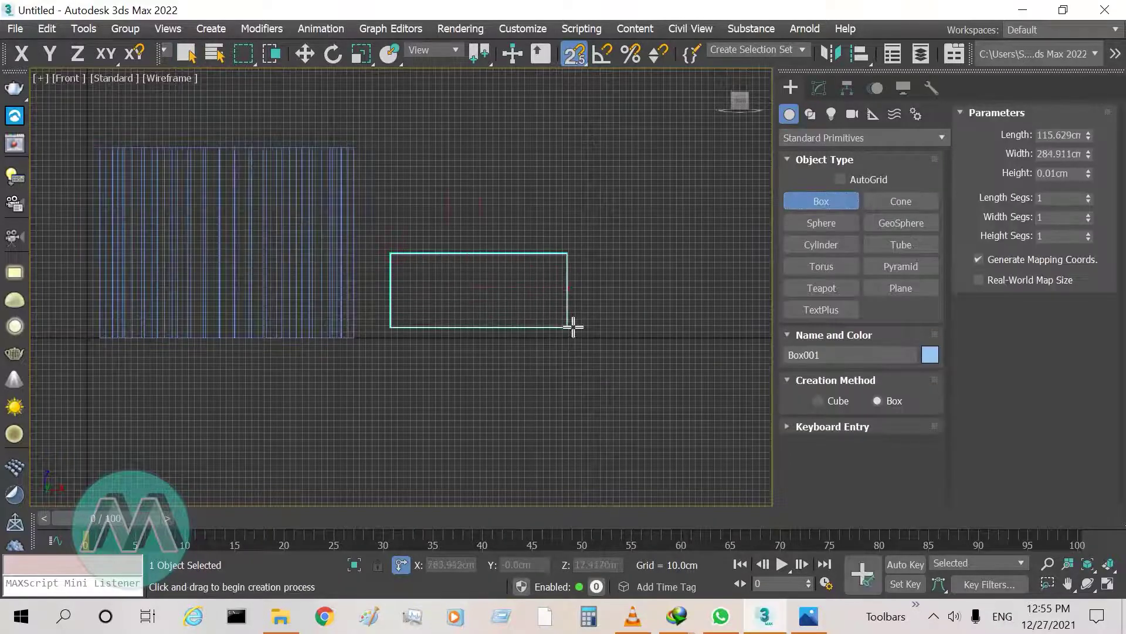
left_click(589, 244)
right_click(616, 431)
key("alt+w")
right_click(647, 453)
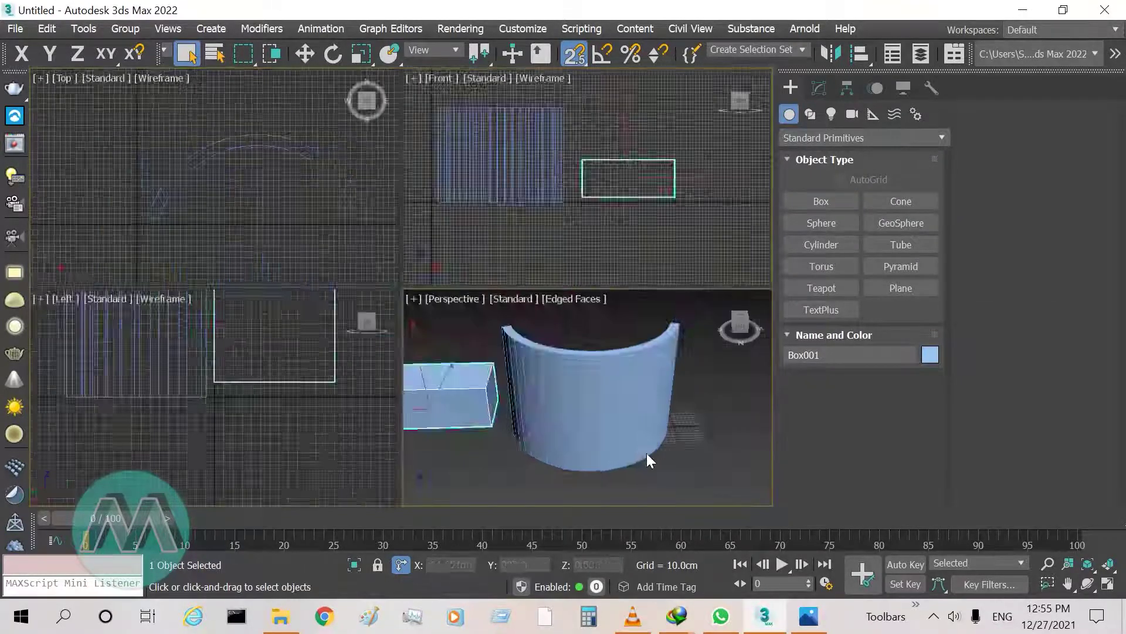
key("alt+w")
left_click(819, 88)
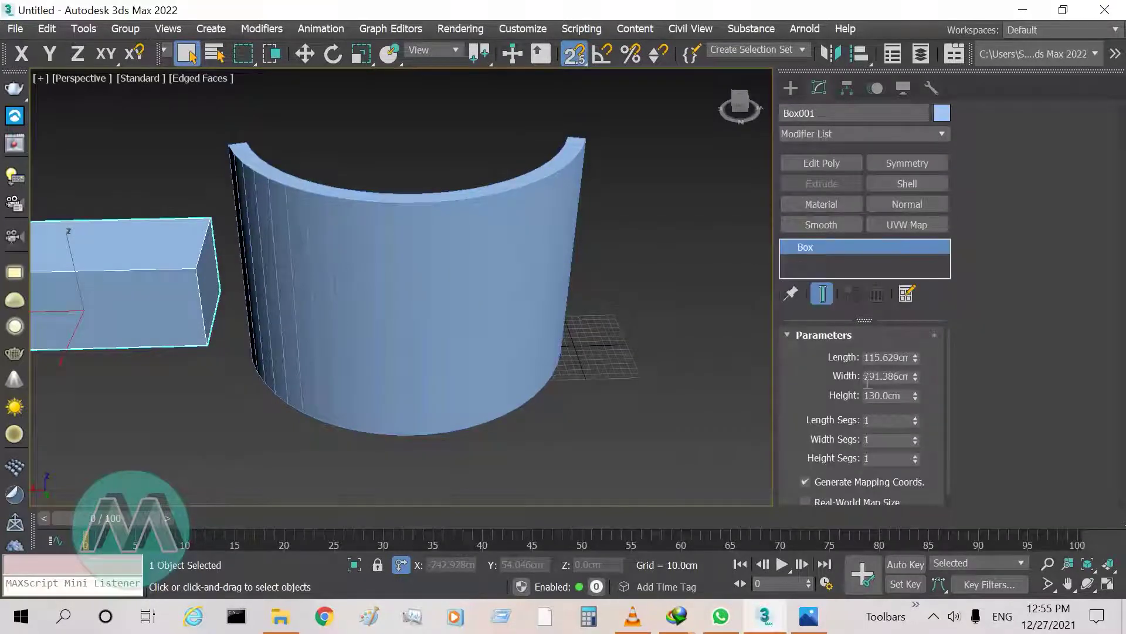
middle_click_drag(453, 380, 577, 381)
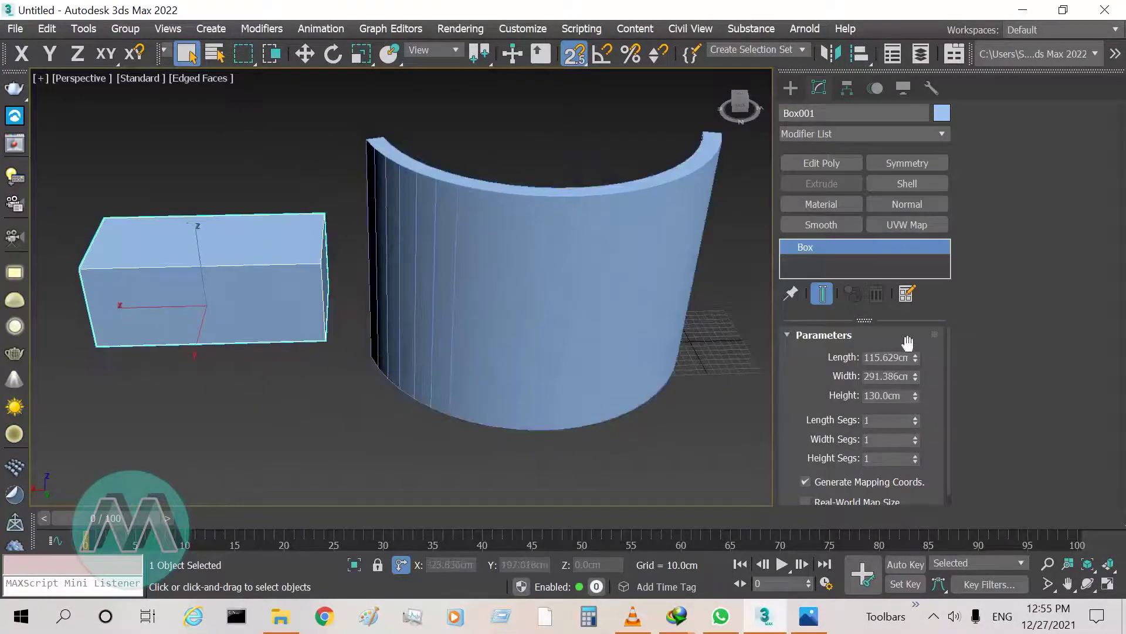
Size the box to length 150, width 400 and height 50 cm
left_click_drag(915, 358, 916, 311)
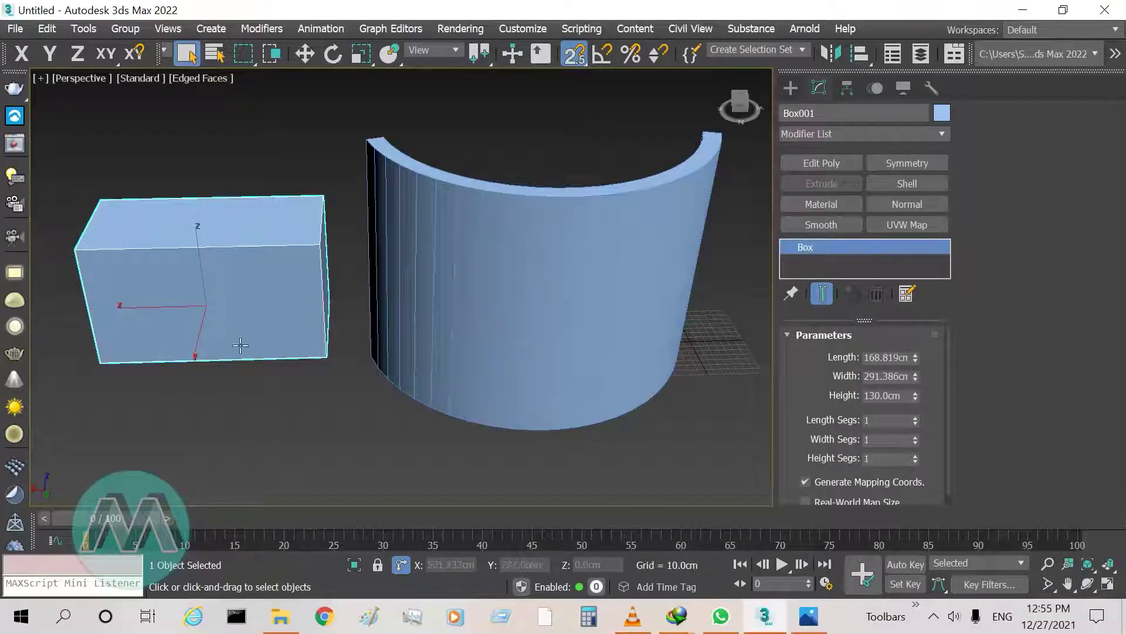
double_click(882, 357)
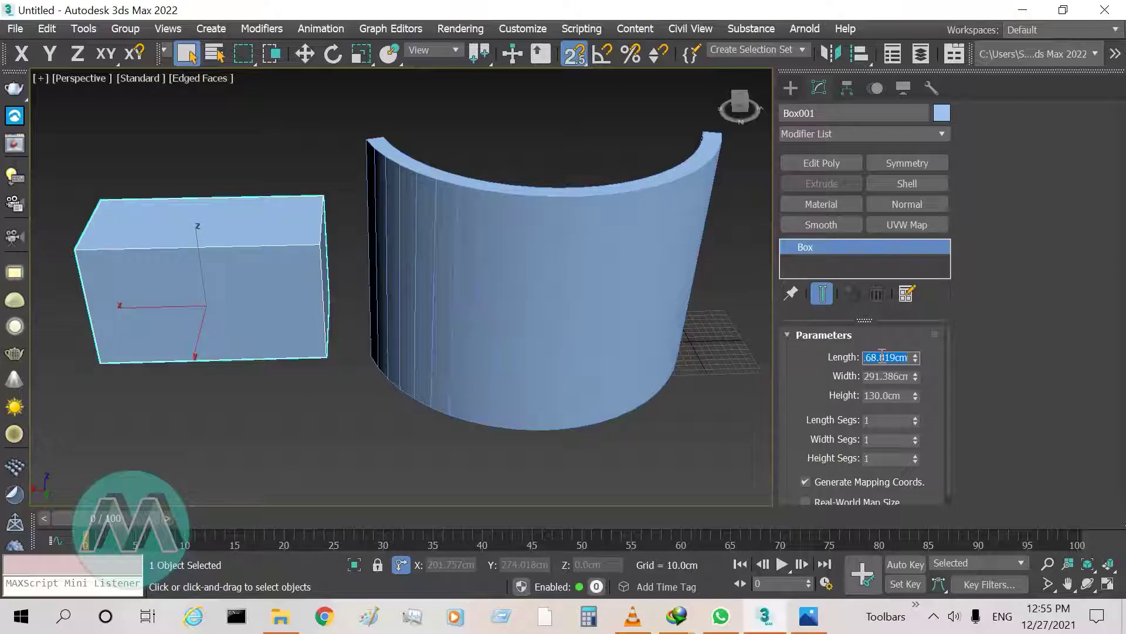
type("150")
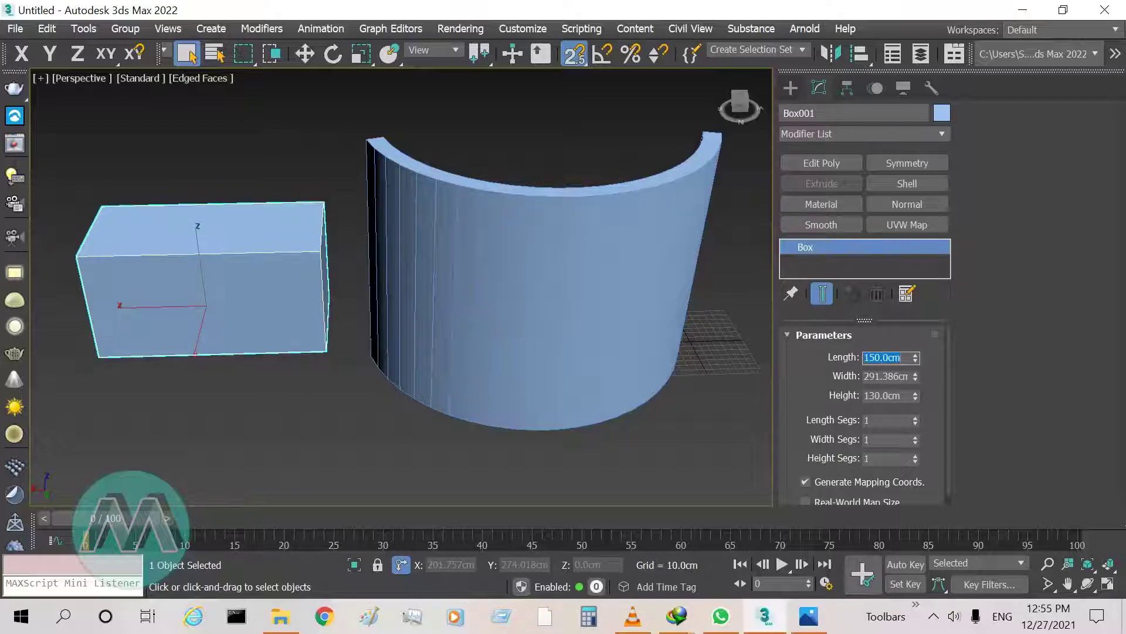
double_click(889, 376)
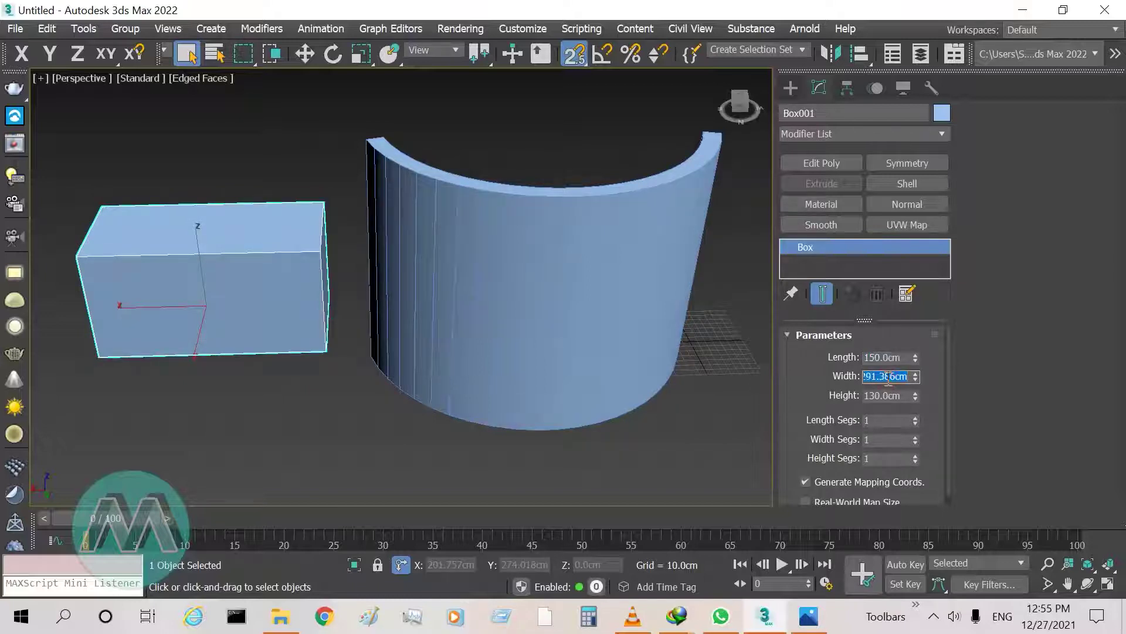
type("400")
key("Return")
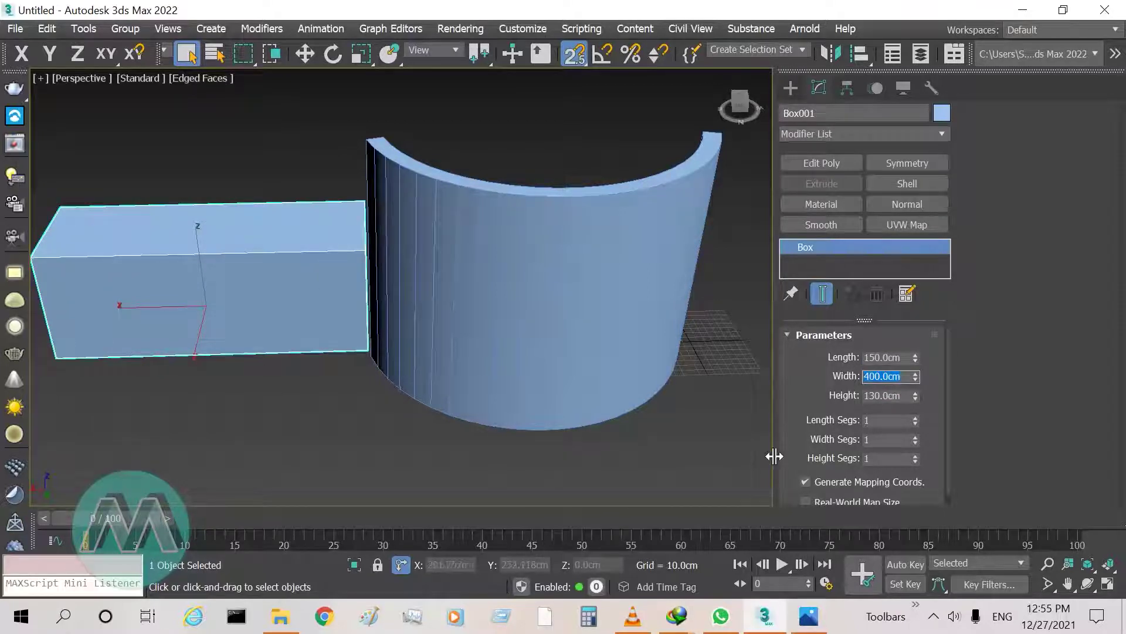
left_click(887, 397)
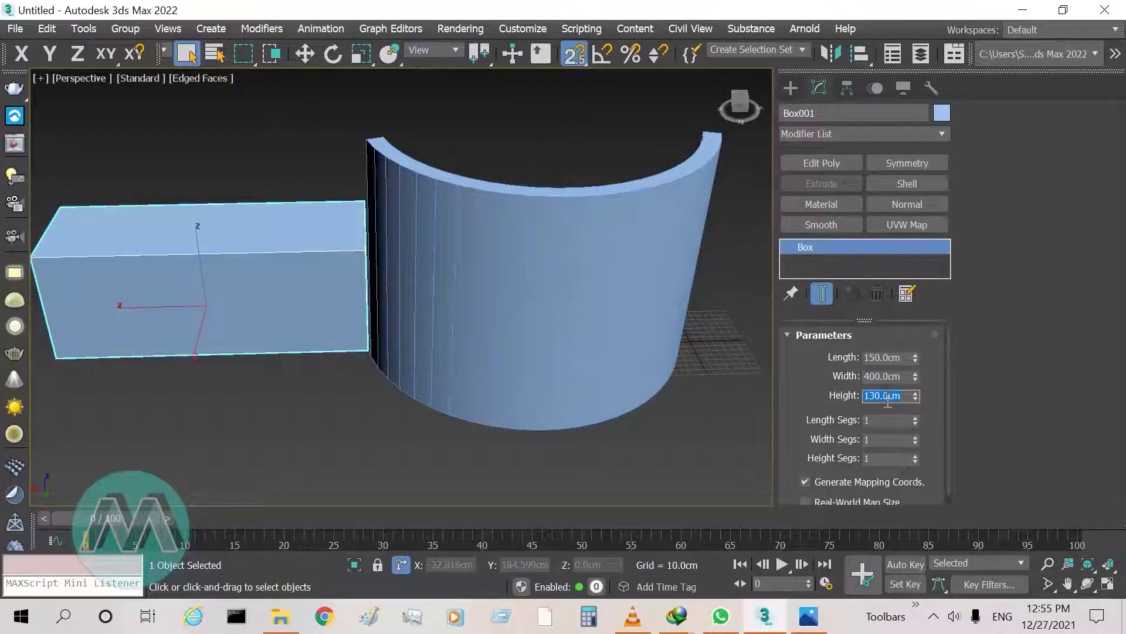
type("50")
key("Return")
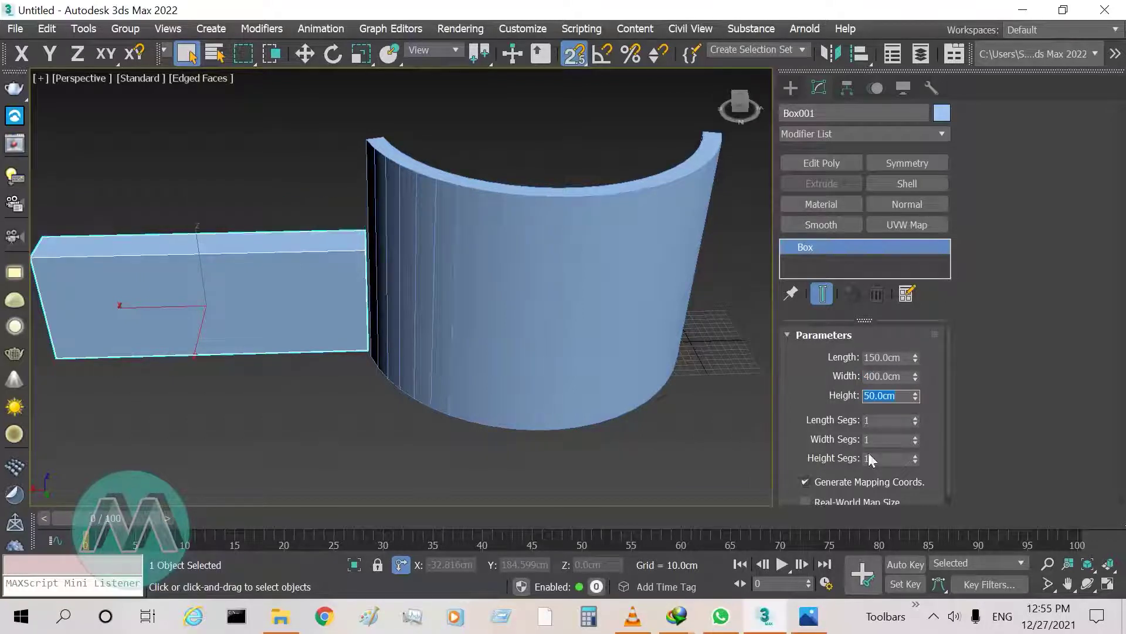
middle_click_drag(275, 404, 298, 367, "alt")
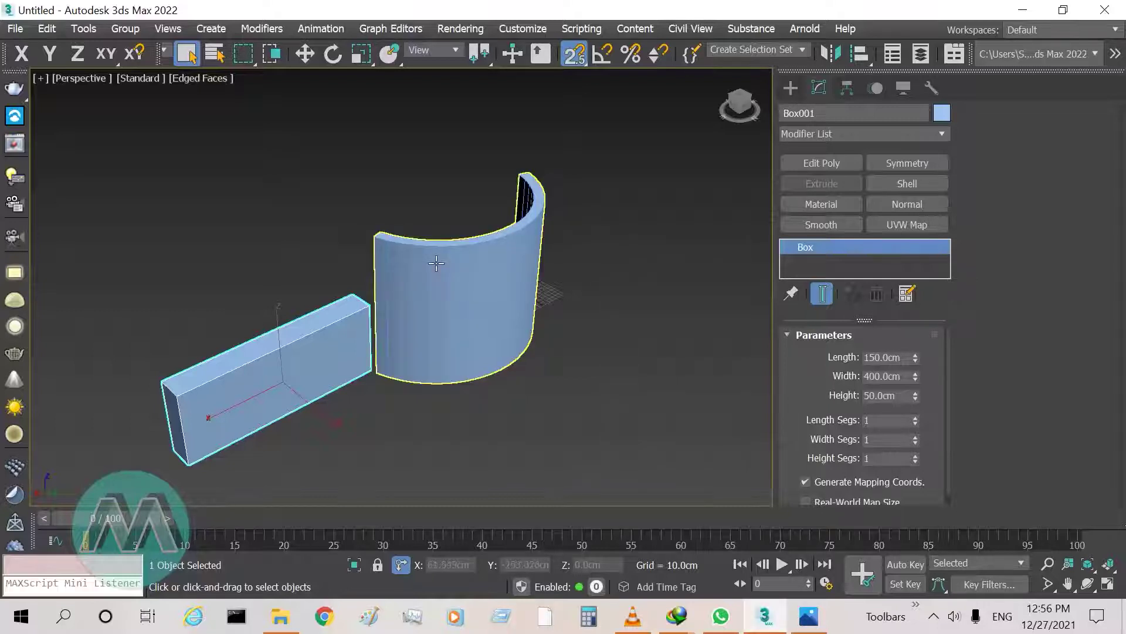
Align the box center-to-center with the curved wall on X, Y and Z positions
right_click(524, 374)
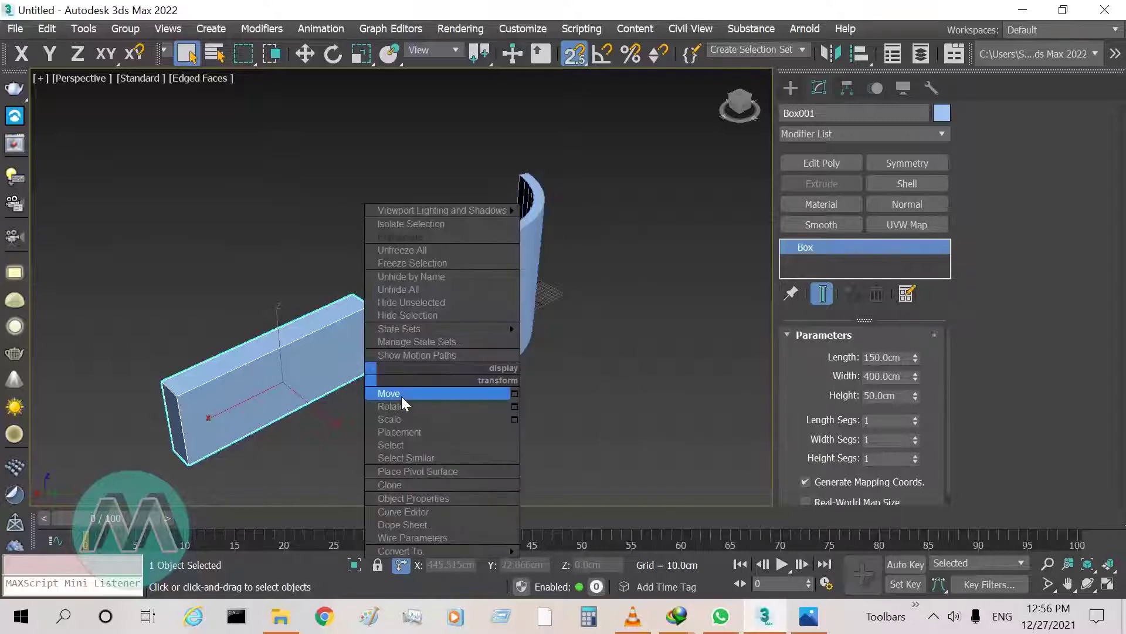
left_click(401, 392)
middle_click_drag(594, 429, 145, 421, "alt")
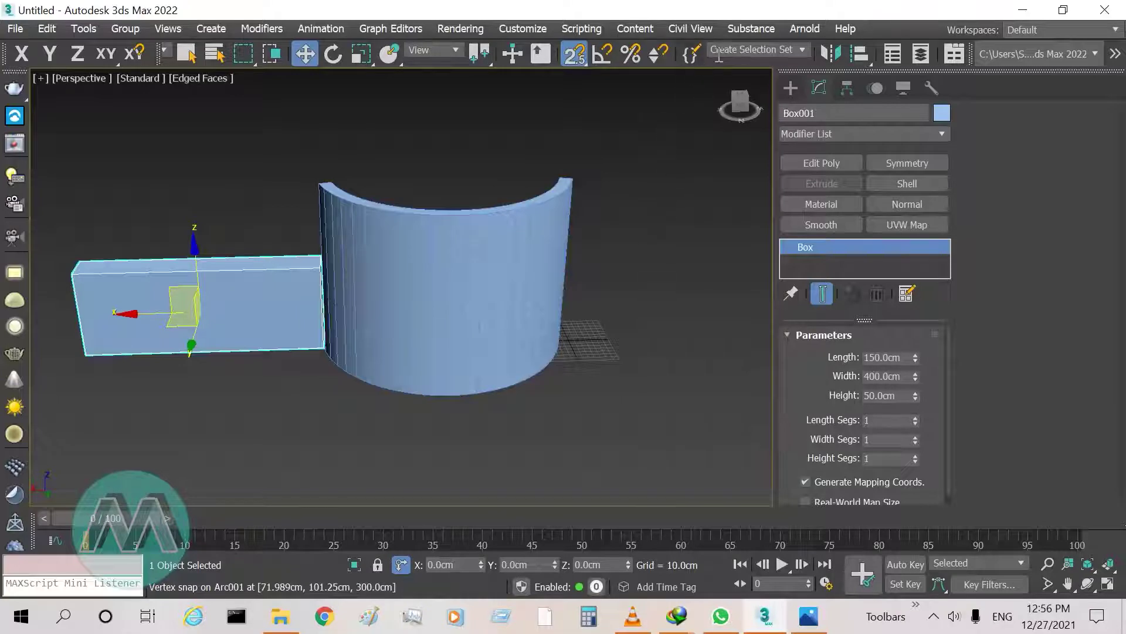
left_click_drag(736, 57, 611, 59)
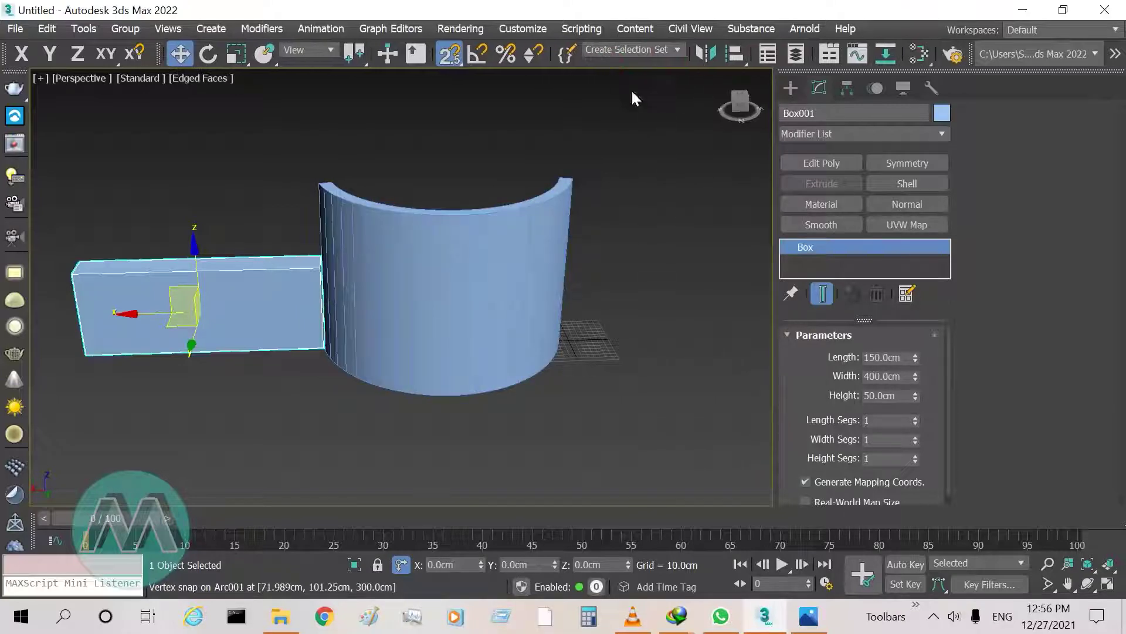
left_click(734, 59)
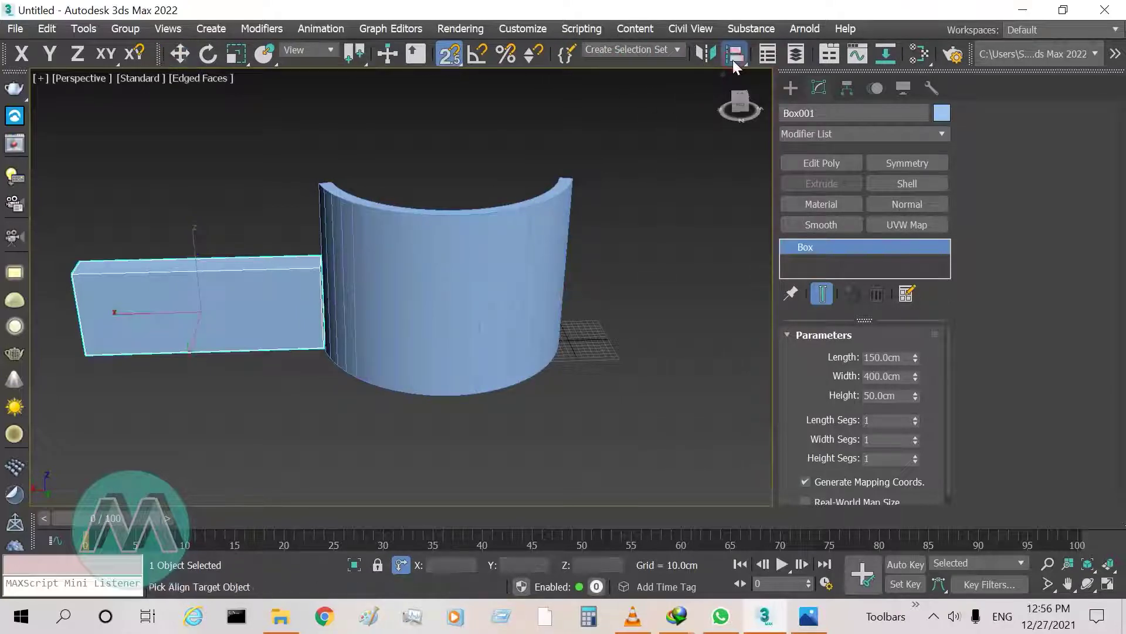
left_click(472, 281)
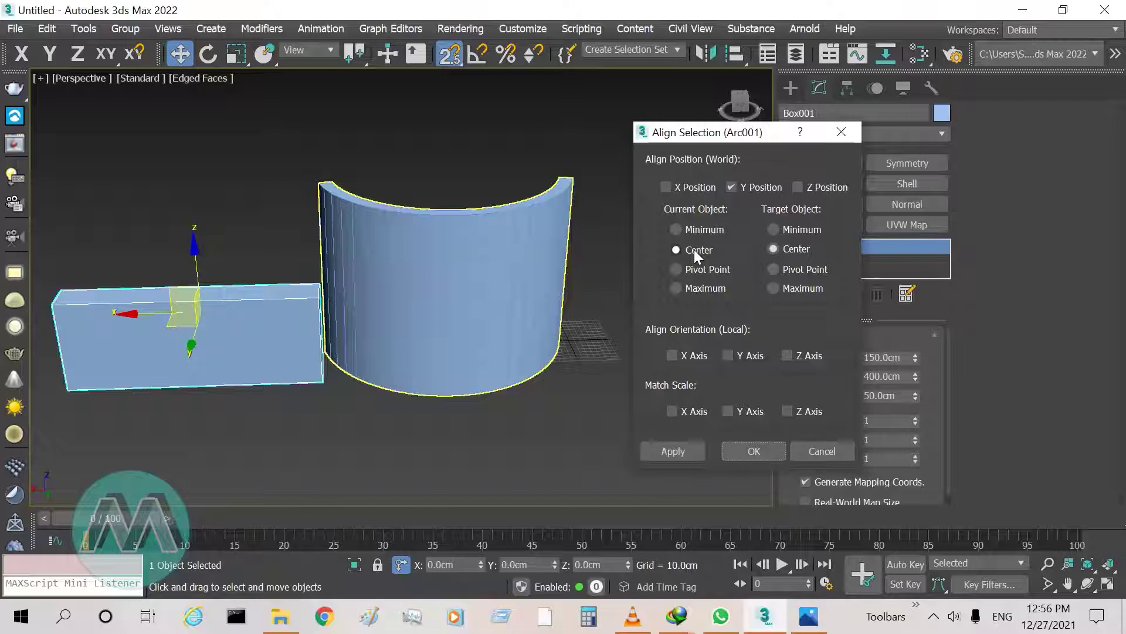
left_click(684, 185)
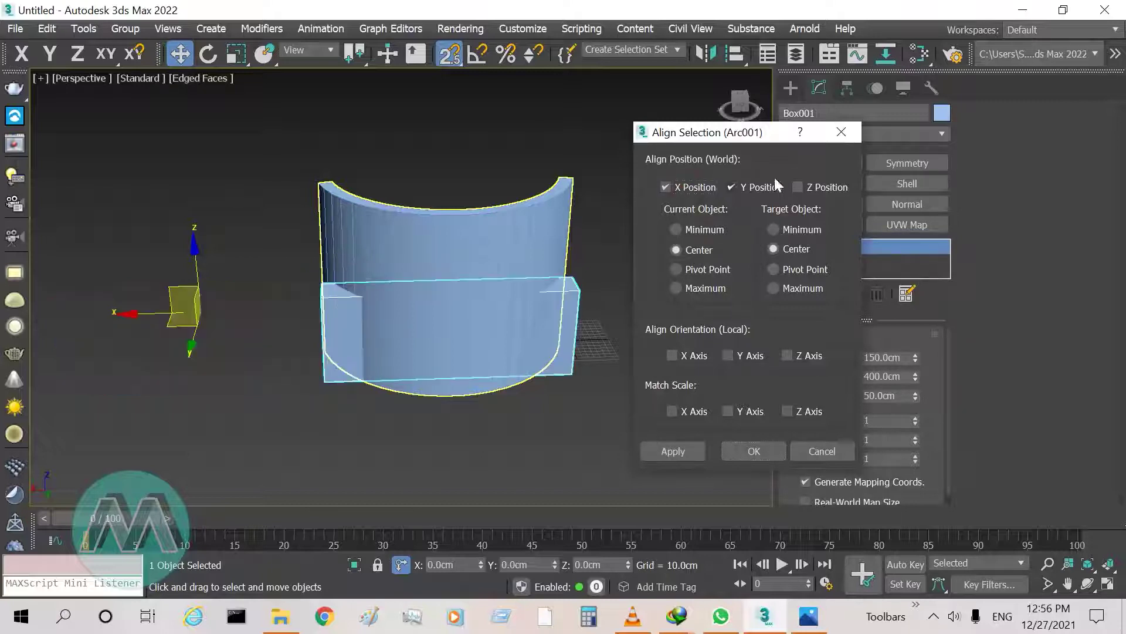
left_click(811, 188)
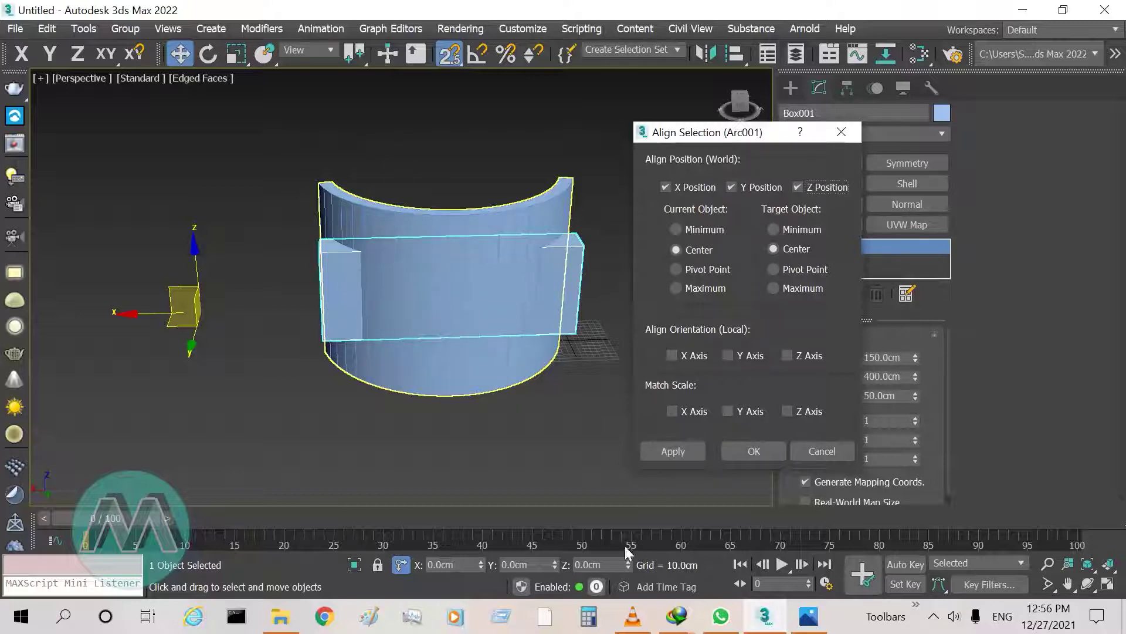
left_click(740, 456)
left_click(665, 122)
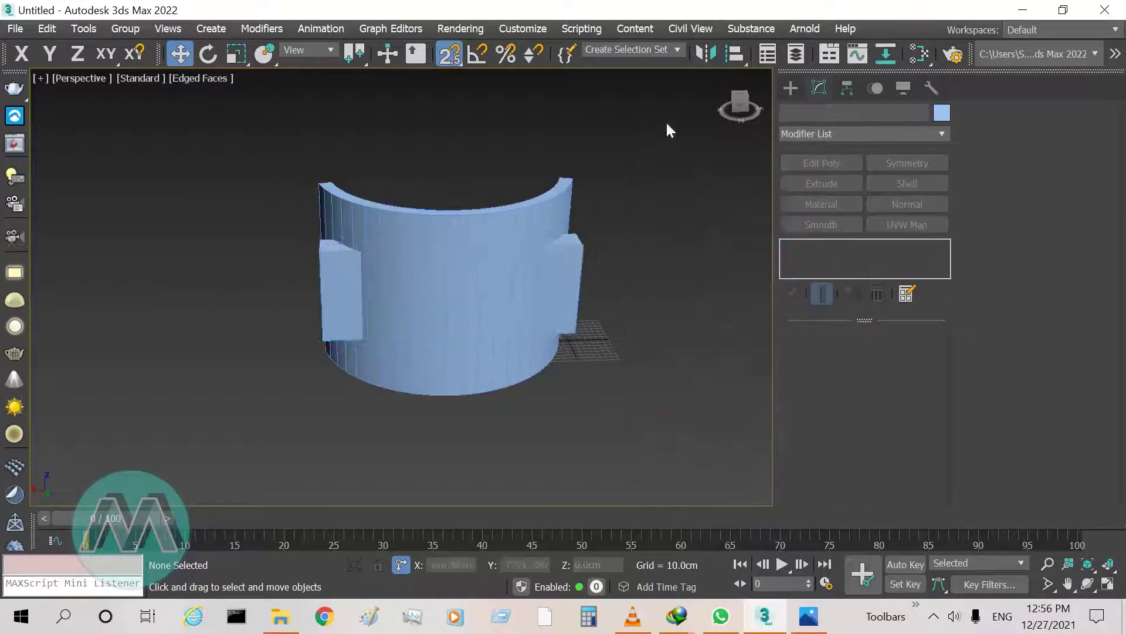
Fit the Front view to the scene and zoom in on the wall and box
key("f")
key("z")
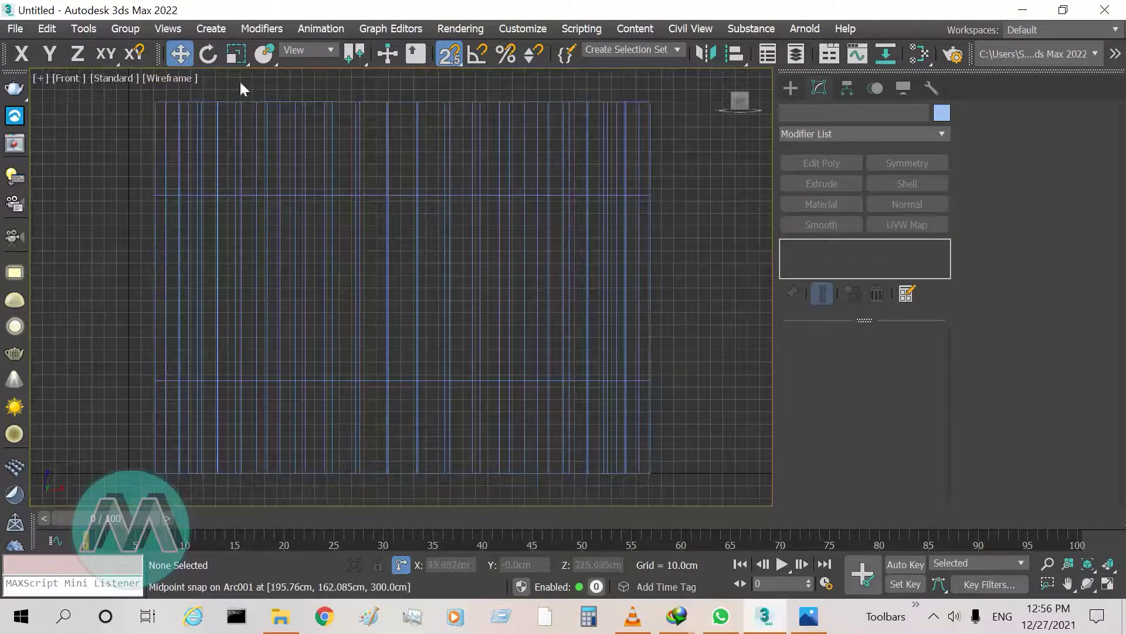
left_click(1049, 565)
left_click_drag(593, 311, 468, 234)
Give the box a light peach object colour
key("w")
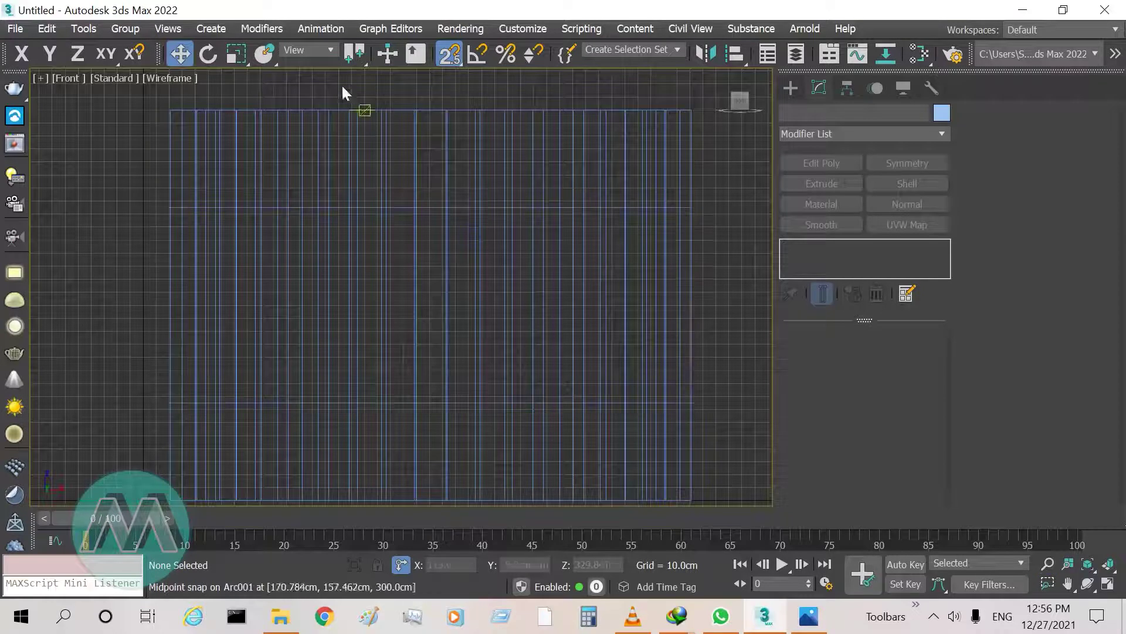
left_click_drag(321, 58, 784, 87)
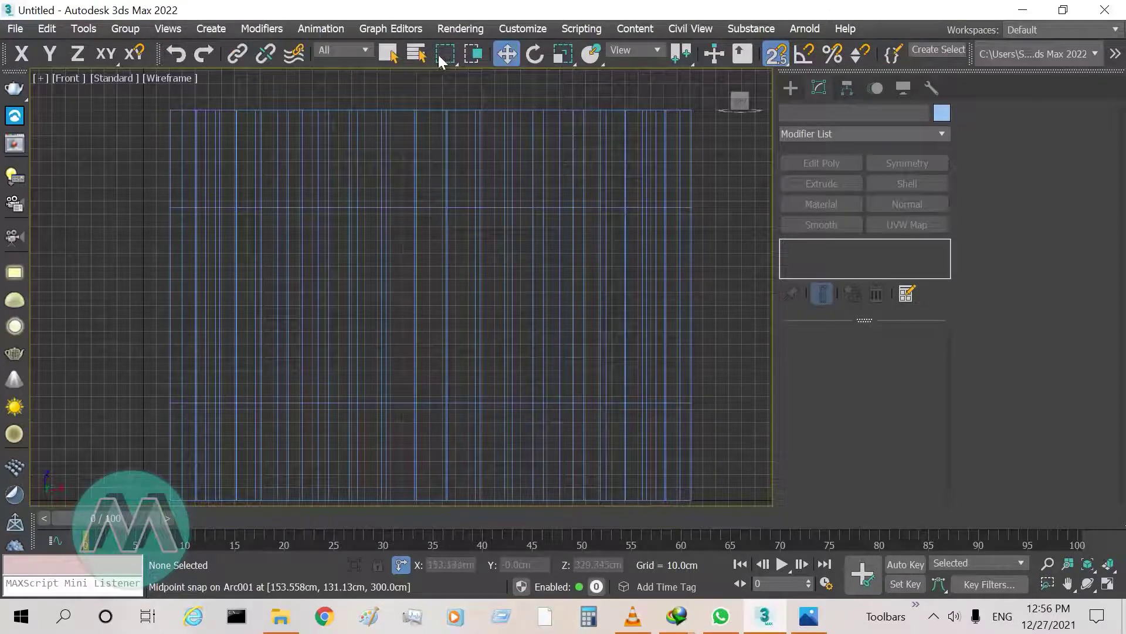
left_click(395, 55)
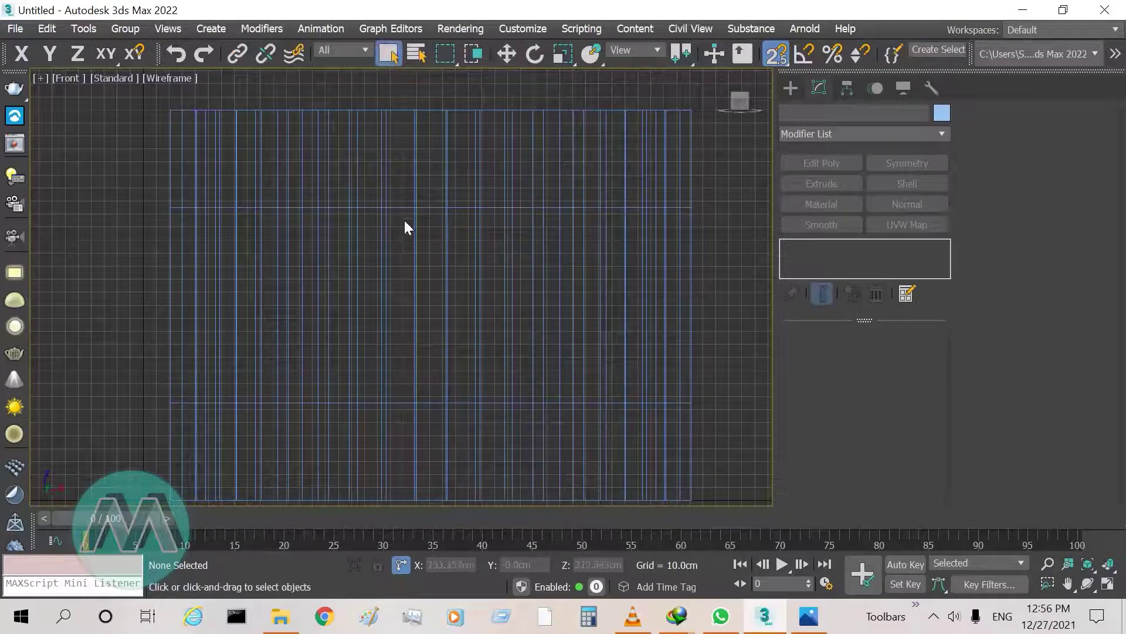
left_click(436, 208)
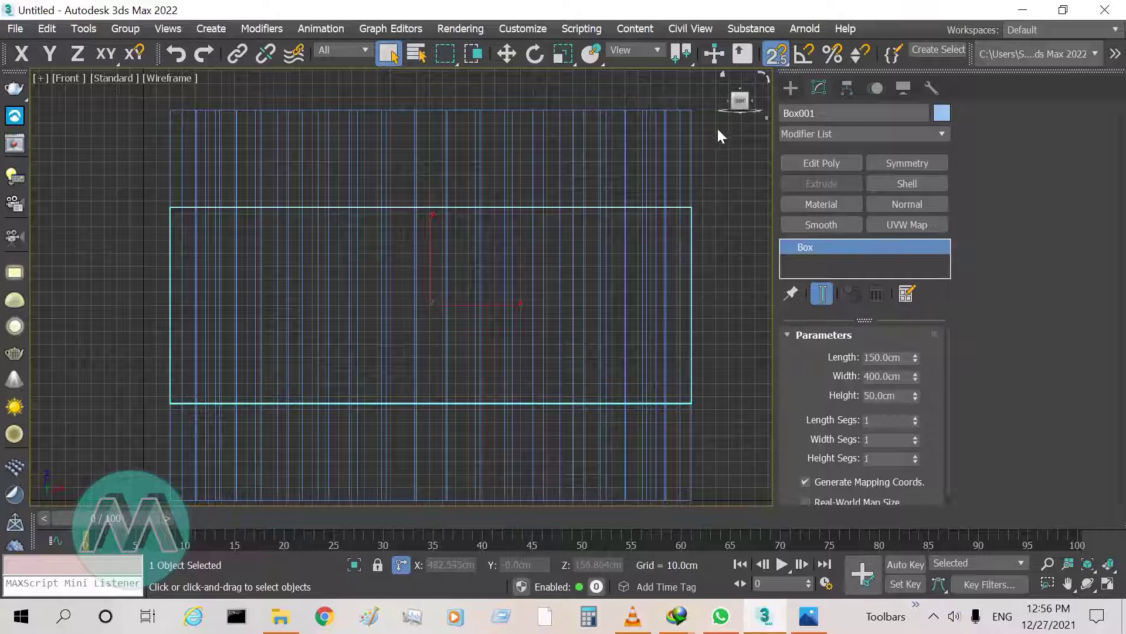
left_click(942, 114)
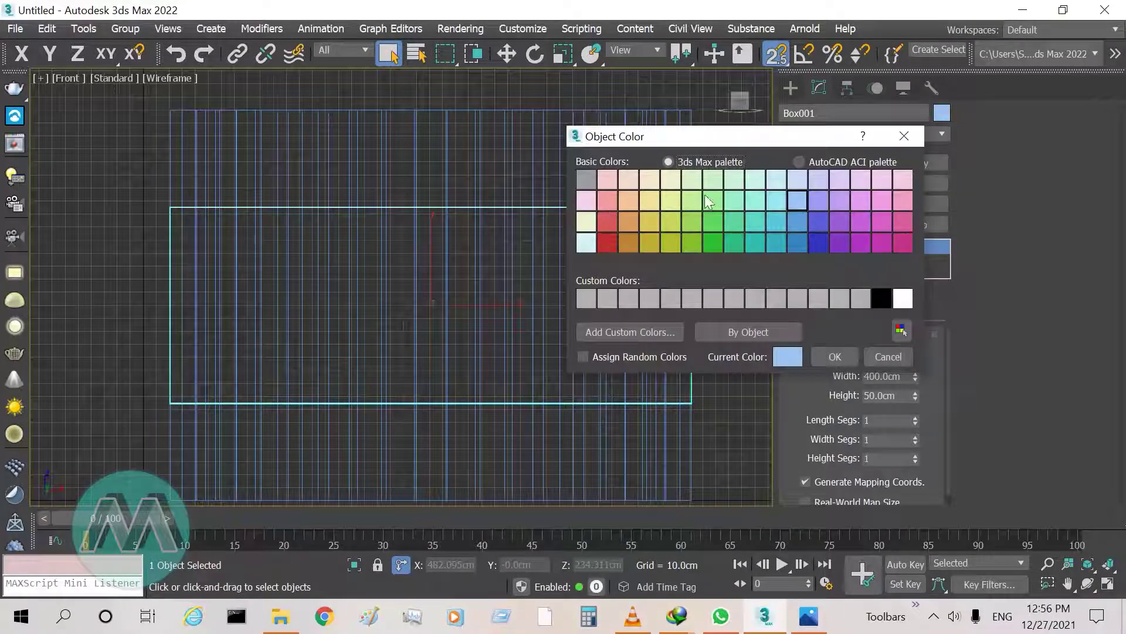
left_click(628, 198)
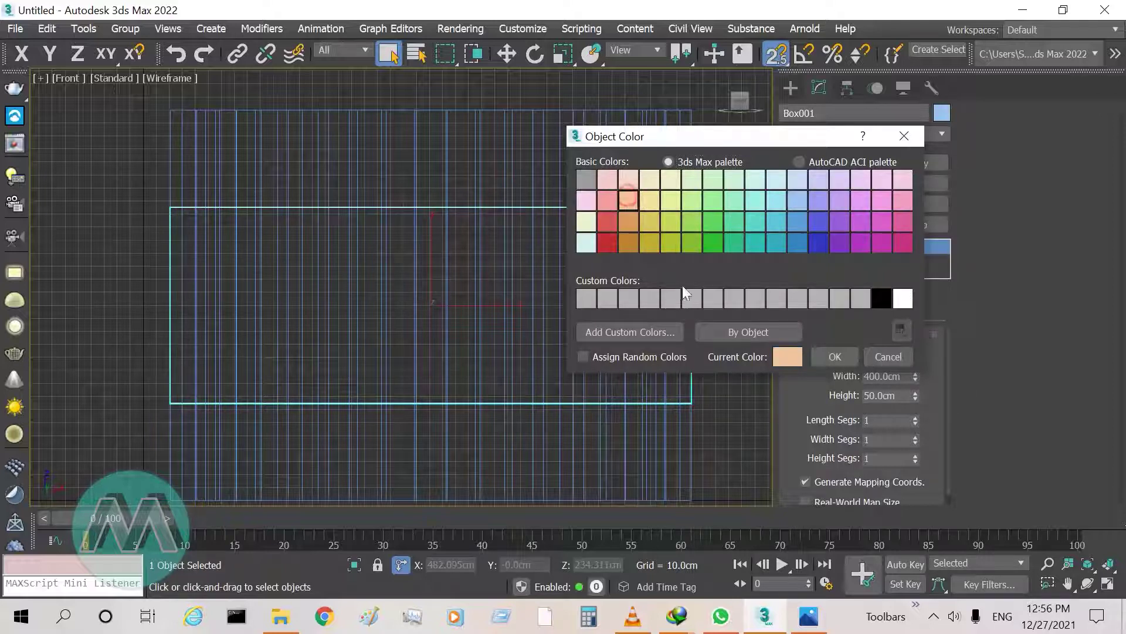
left_click(835, 356)
left_click(757, 403)
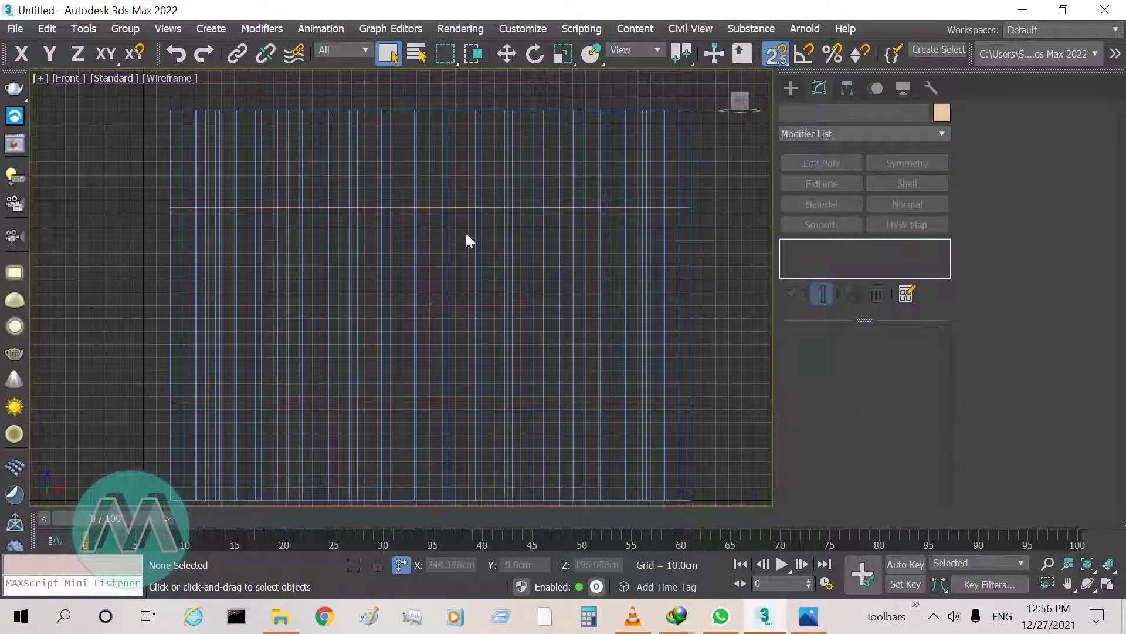
left_click(491, 208)
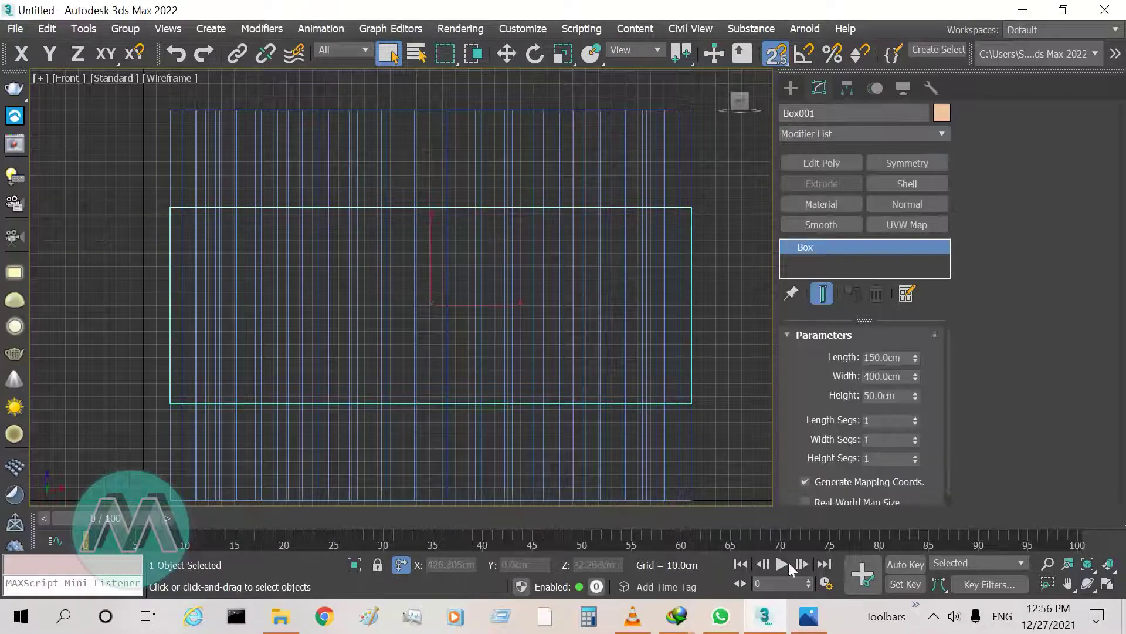
Check the finished-window reference image, then return to the four-view layout
left_click(808, 616)
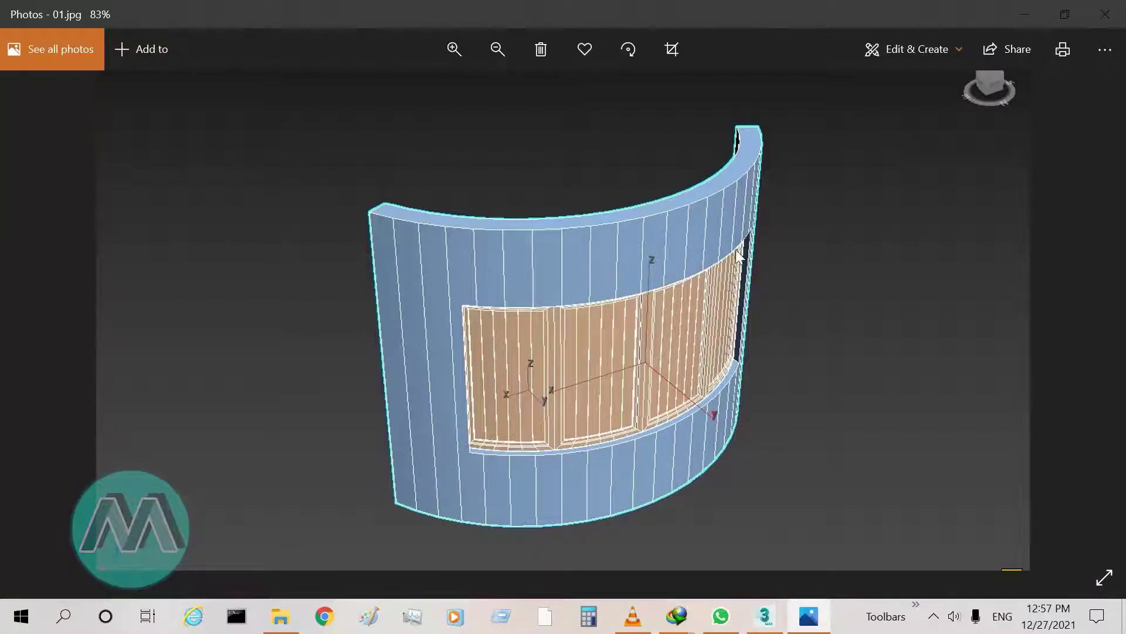
left_click(765, 617)
key("alt+w")
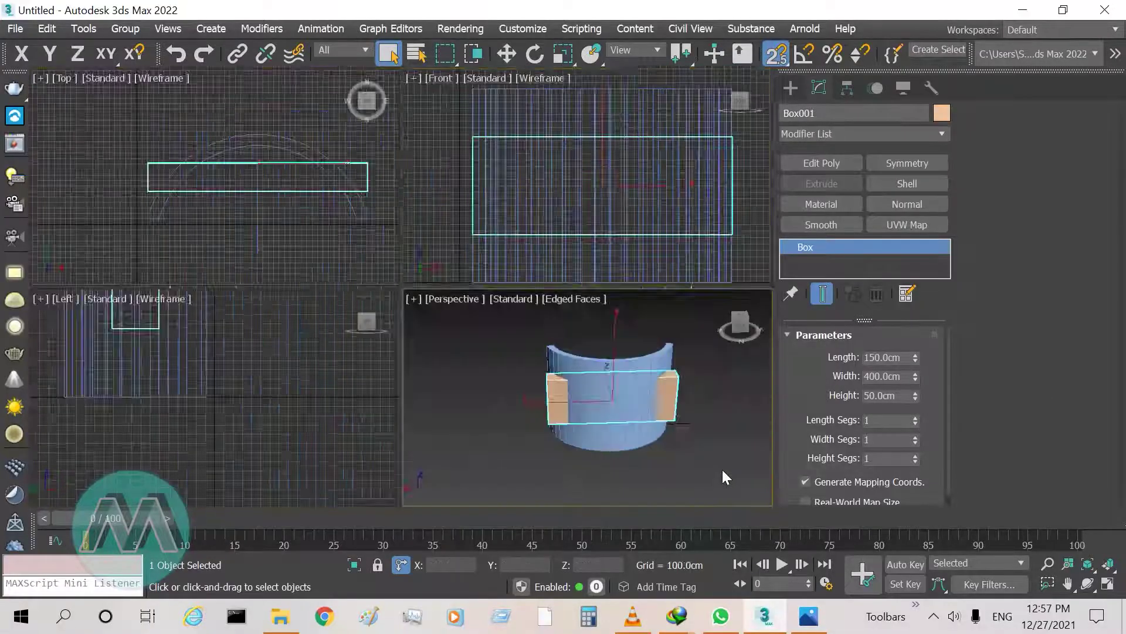
Change the box's width to 300 cm in the Perspective view
key("alt+w")
middle_click_drag(374, 413, 488, 282, "alt")
scroll(488, 282, "up", 3)
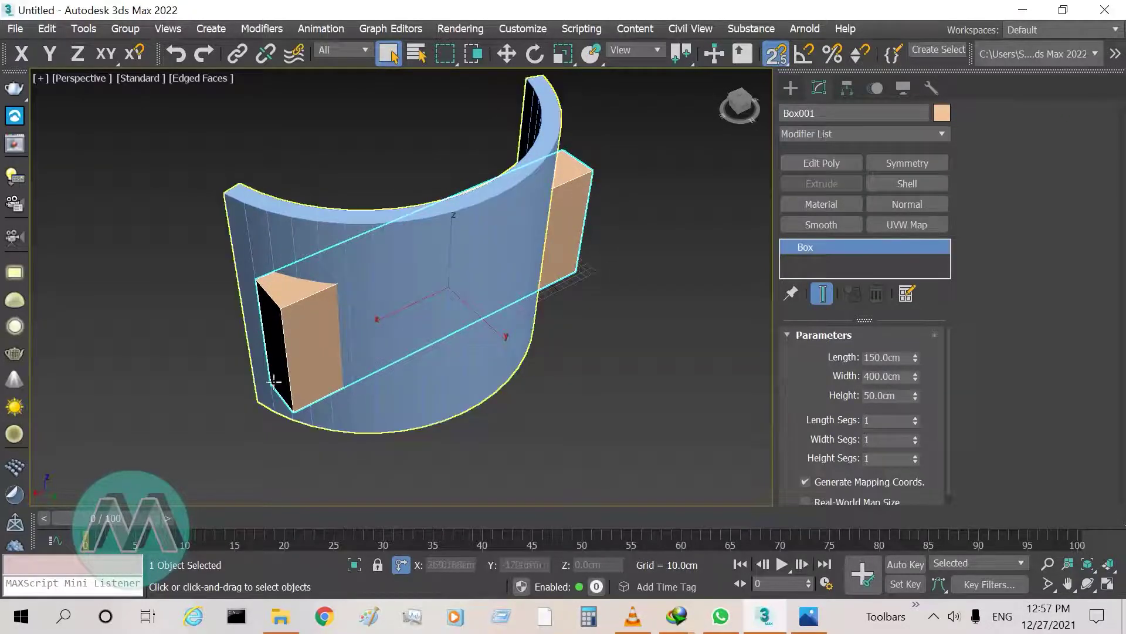
double_click(902, 377)
type("300")
key("Return")
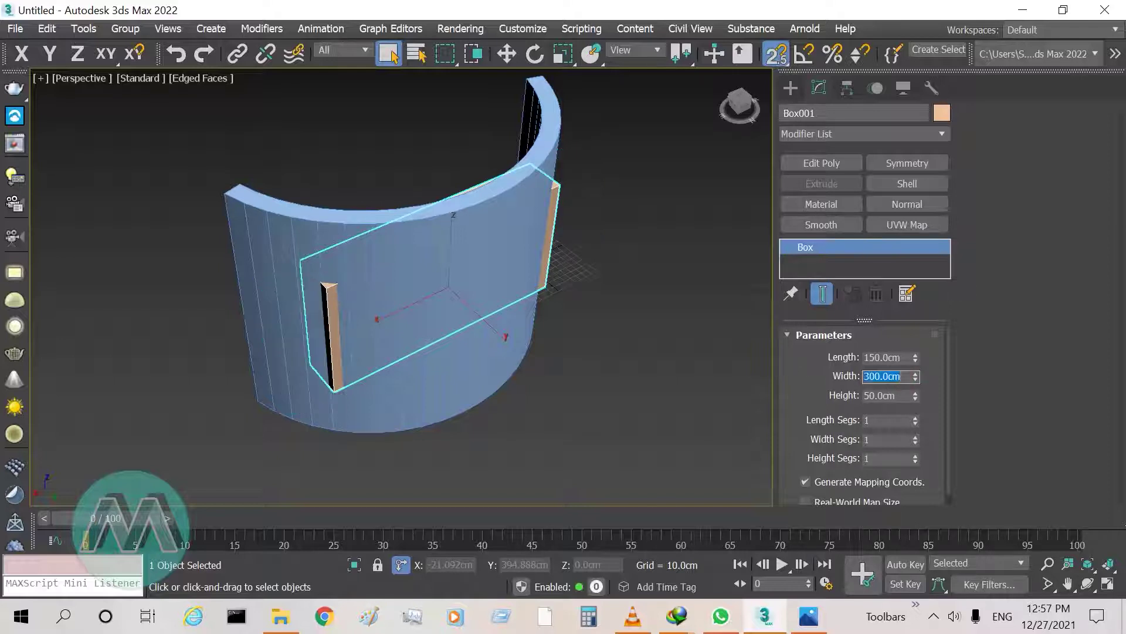
Switch to Move, recentre the box in the Front view, then return to Perspective
right_click(635, 277)
left_click(638, 280)
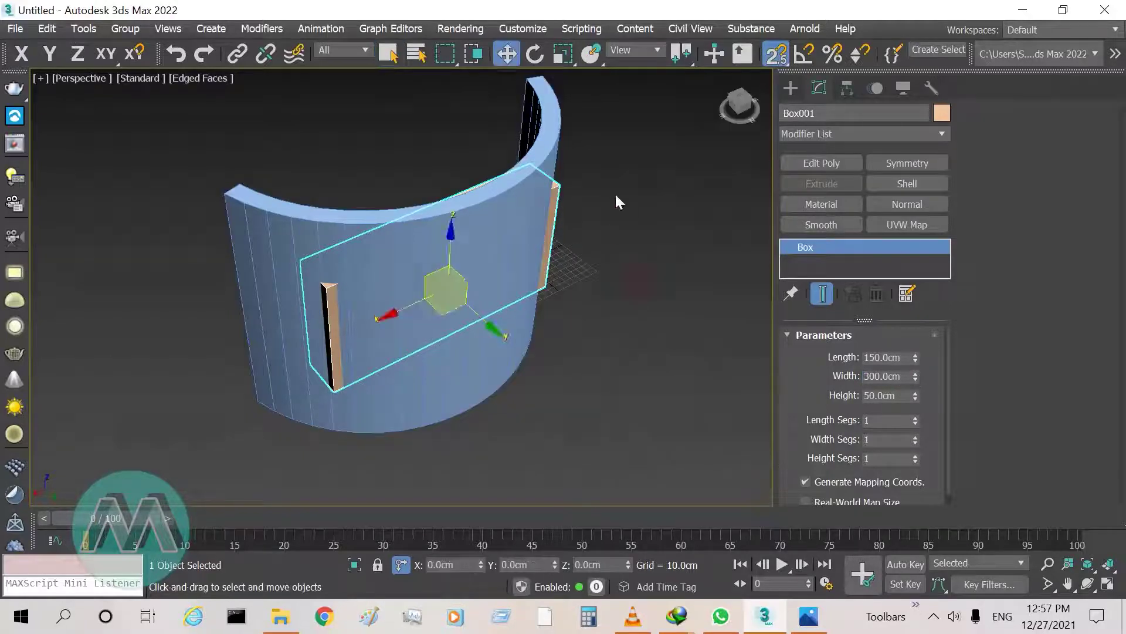
key("f")
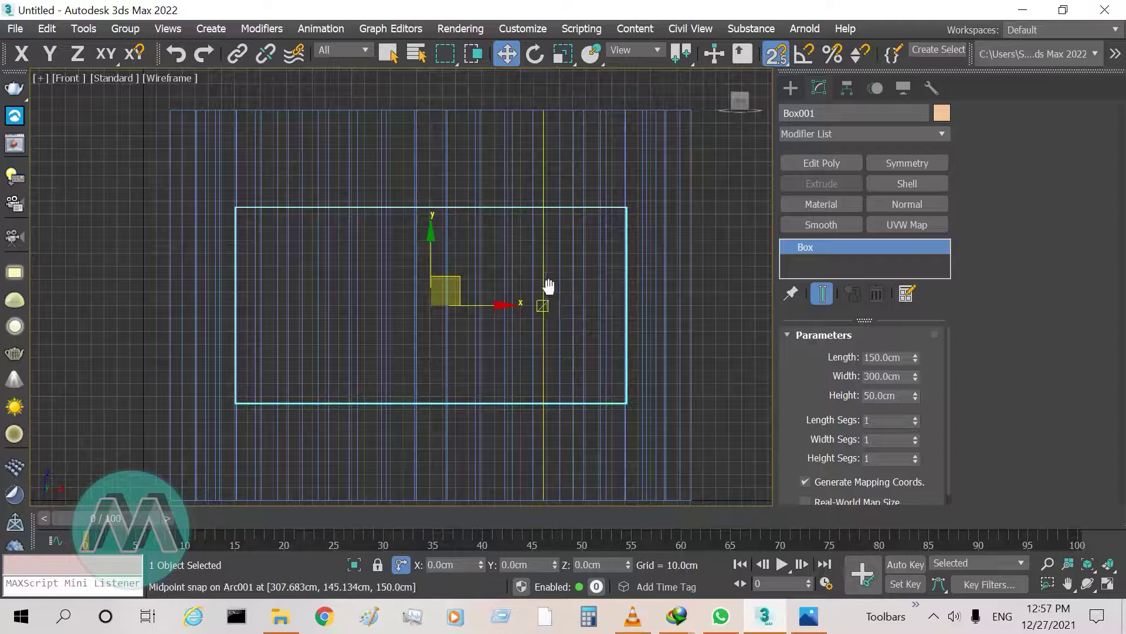
middle_click_drag(549, 289, 555, 271)
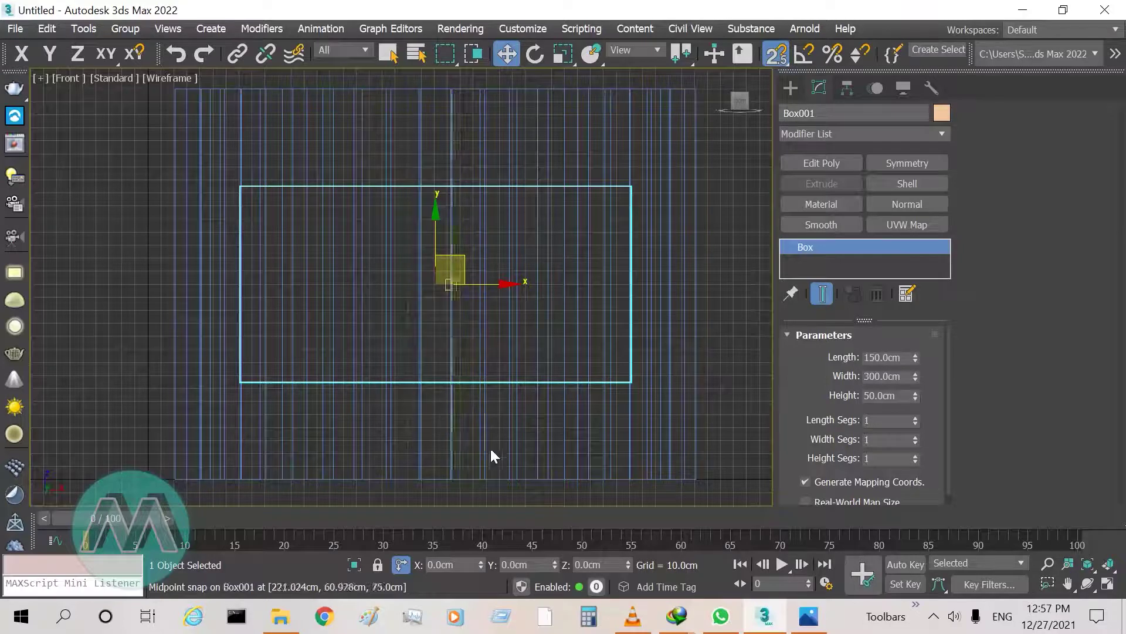
key("p")
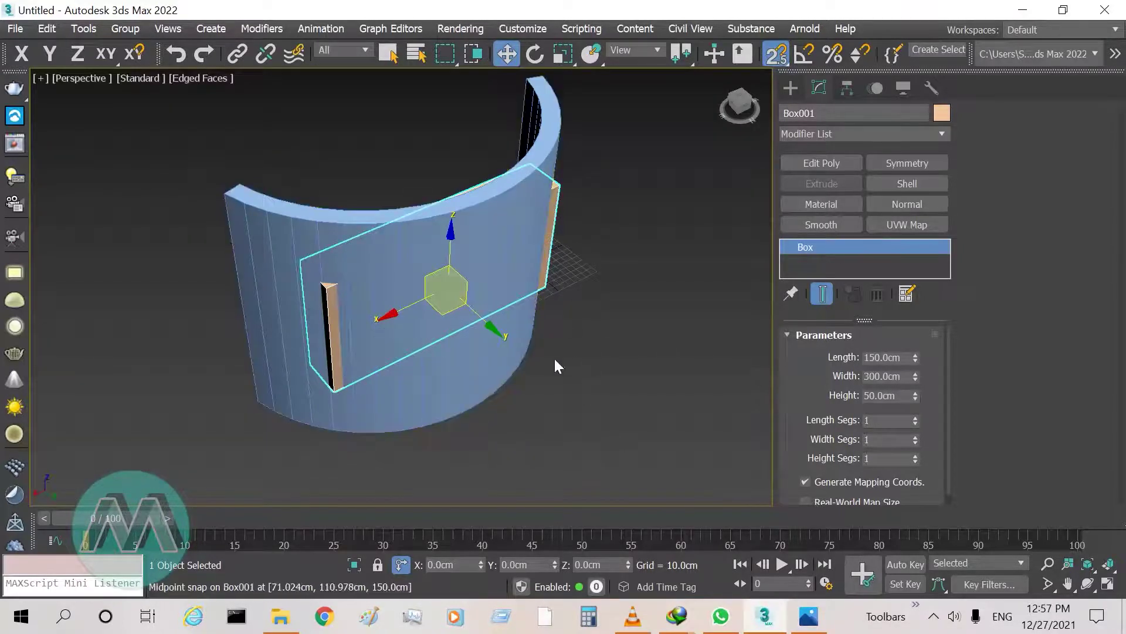
Align Box001's minimum Z to the curved wall's minimum Z, then view from the front
left_click(388, 54)
scroll(609, 405, "up", 3)
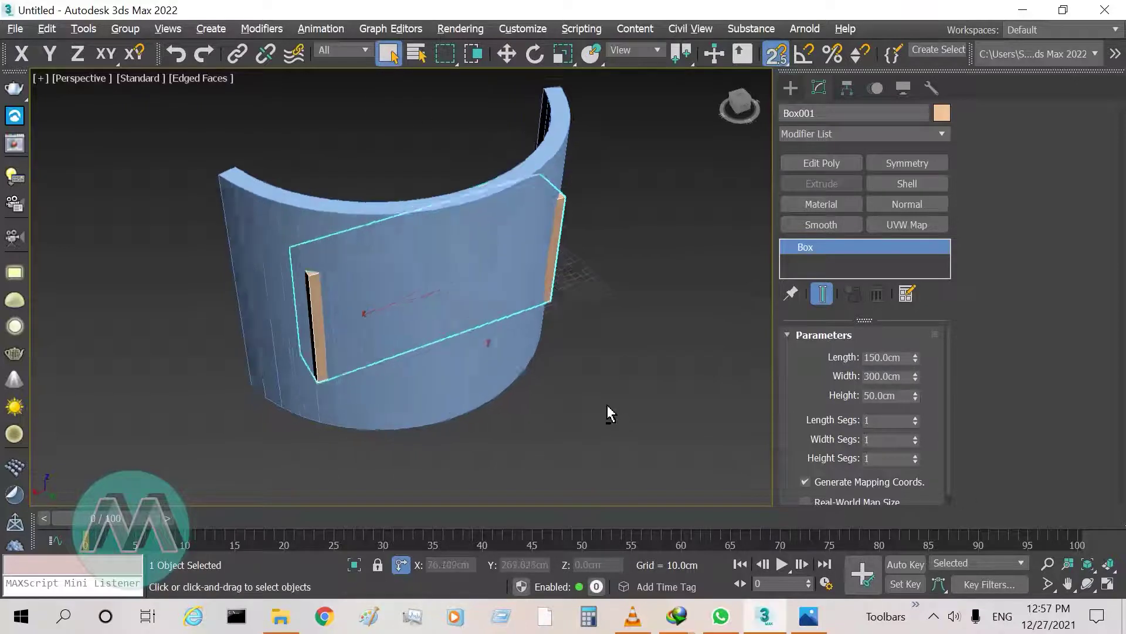
middle_click_drag(609, 421, 623, 440)
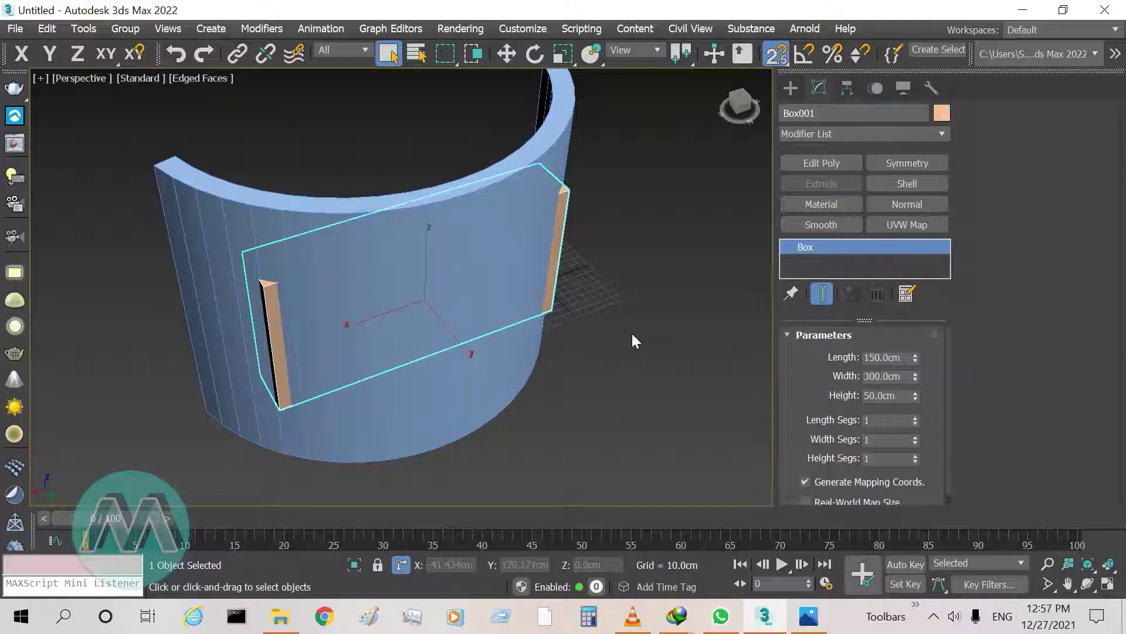
key("alt+a")
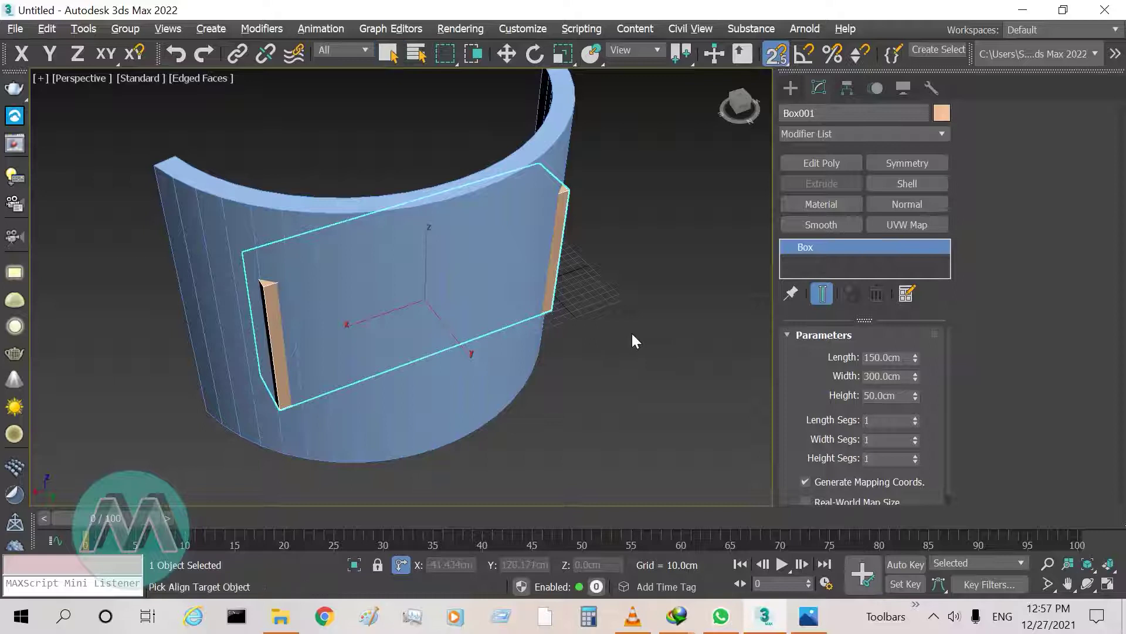
left_click(486, 368)
left_click_drag(726, 144, 740, 135)
left_click(710, 228)
left_click(788, 228)
left_click(810, 188)
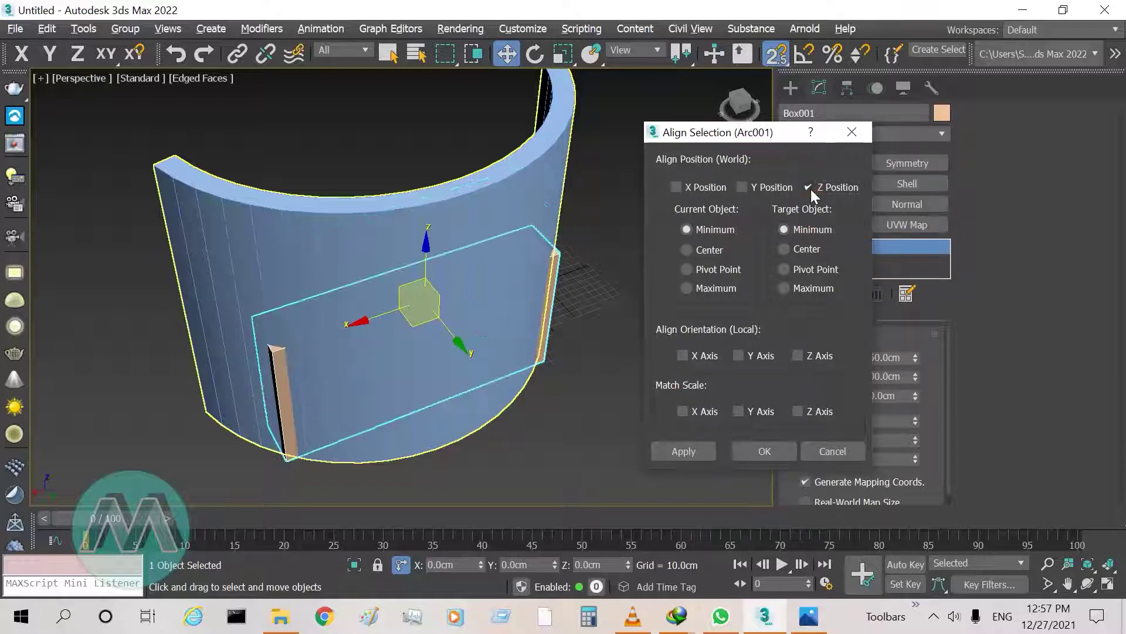
left_click(685, 451)
left_click(754, 449)
key("f")
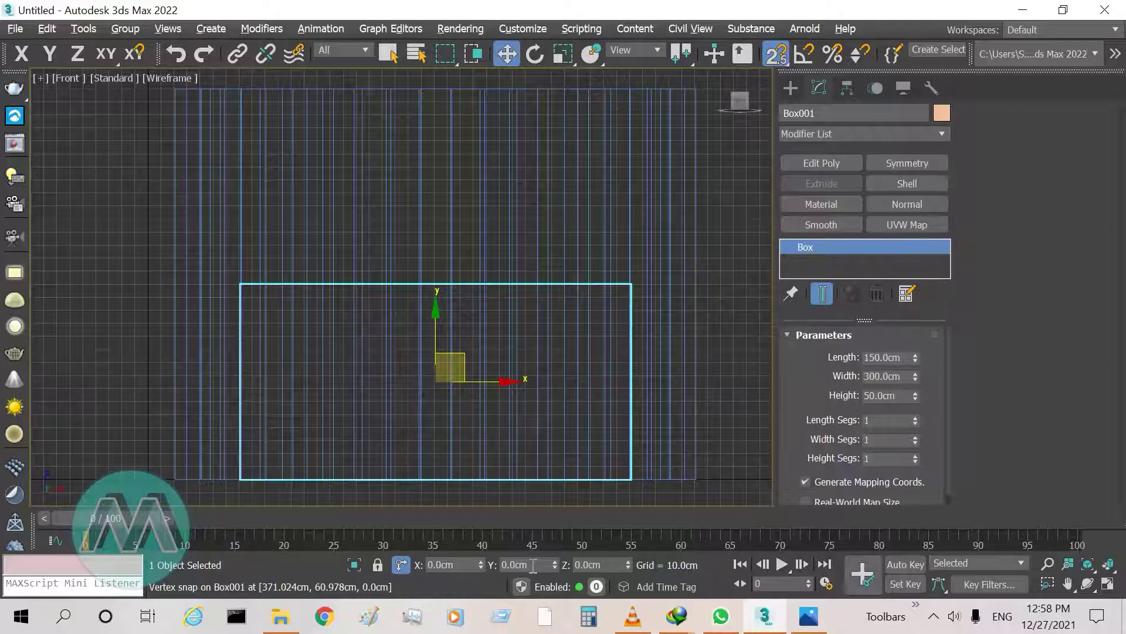
Offset Box001 80 cm upward on Y, then check it from the Perspective view
left_click(502, 564)
type("80")
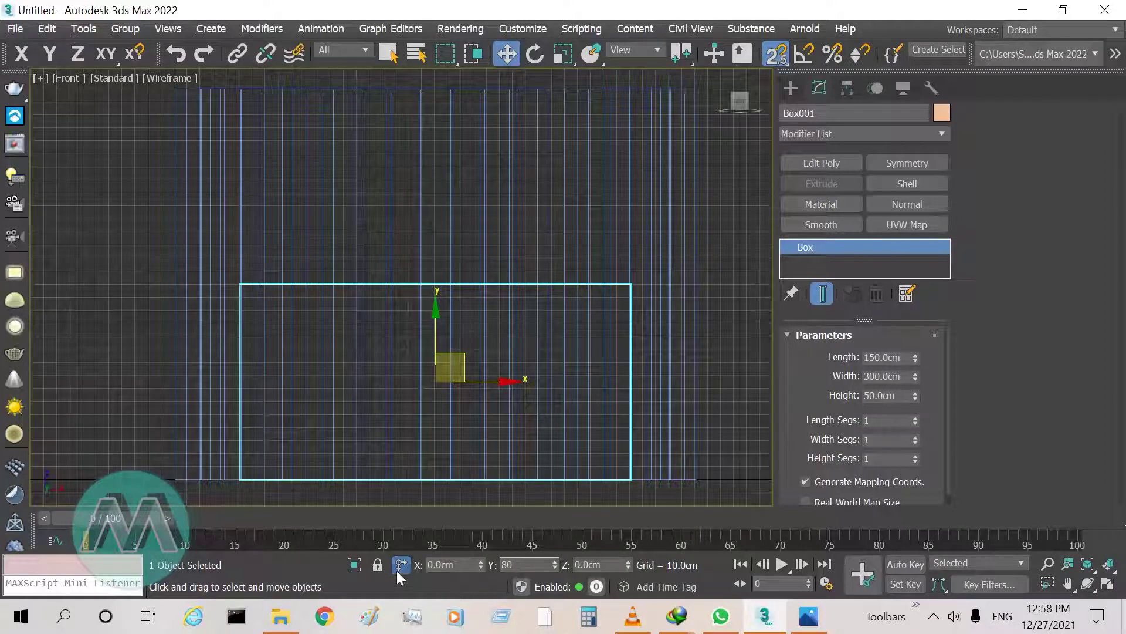
key("Return")
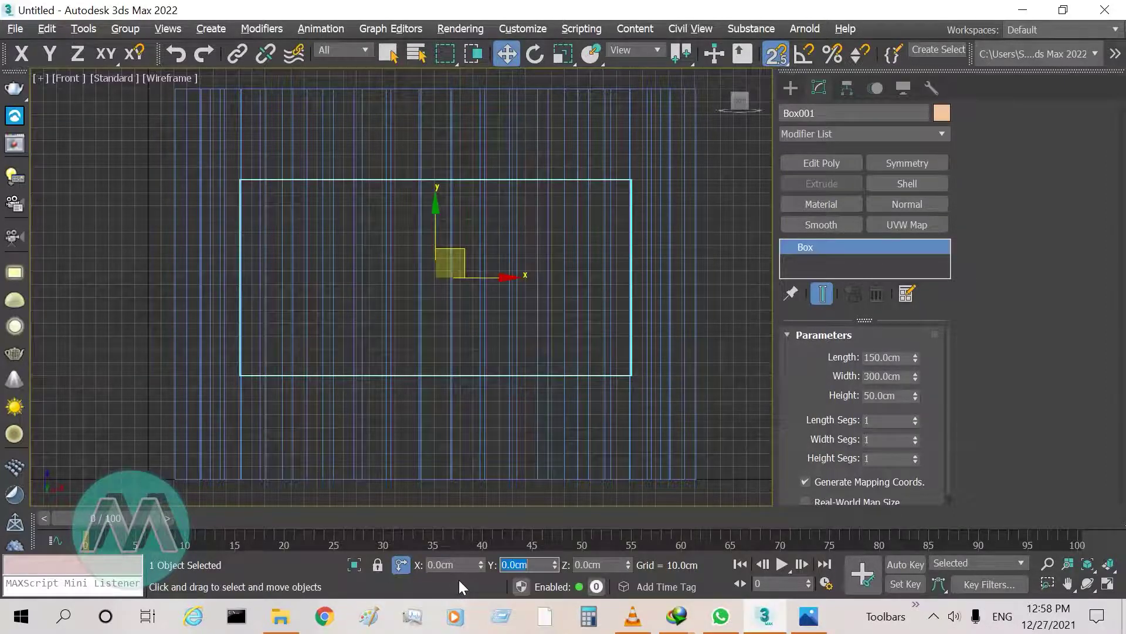
left_click(121, 241)
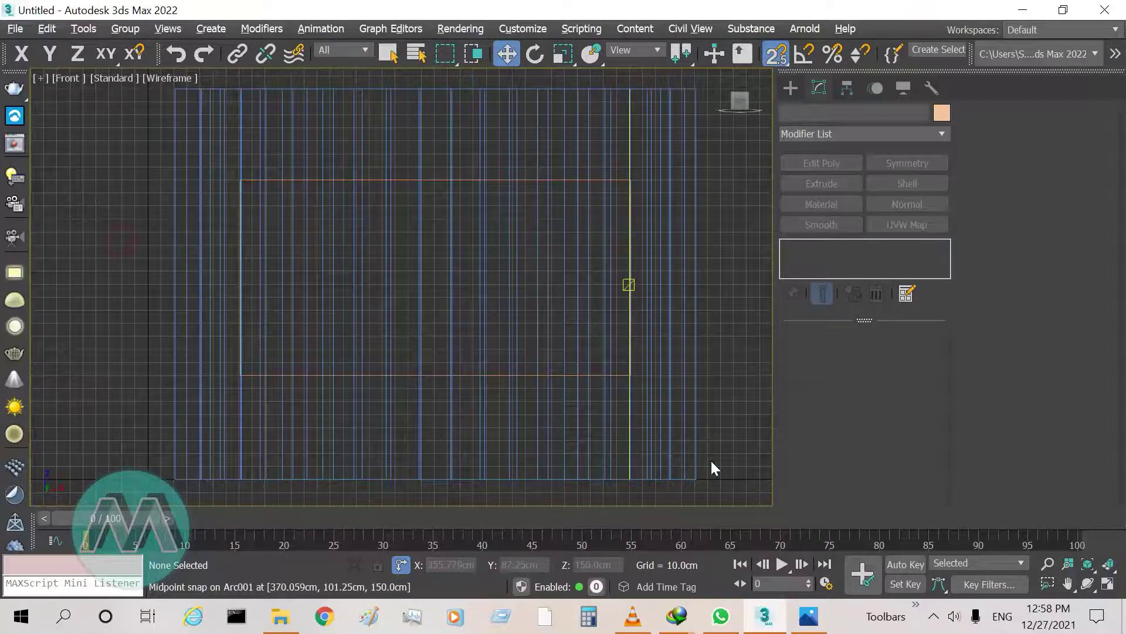
key("p")
middle_click_drag(565, 404, 518, 344, "alt")
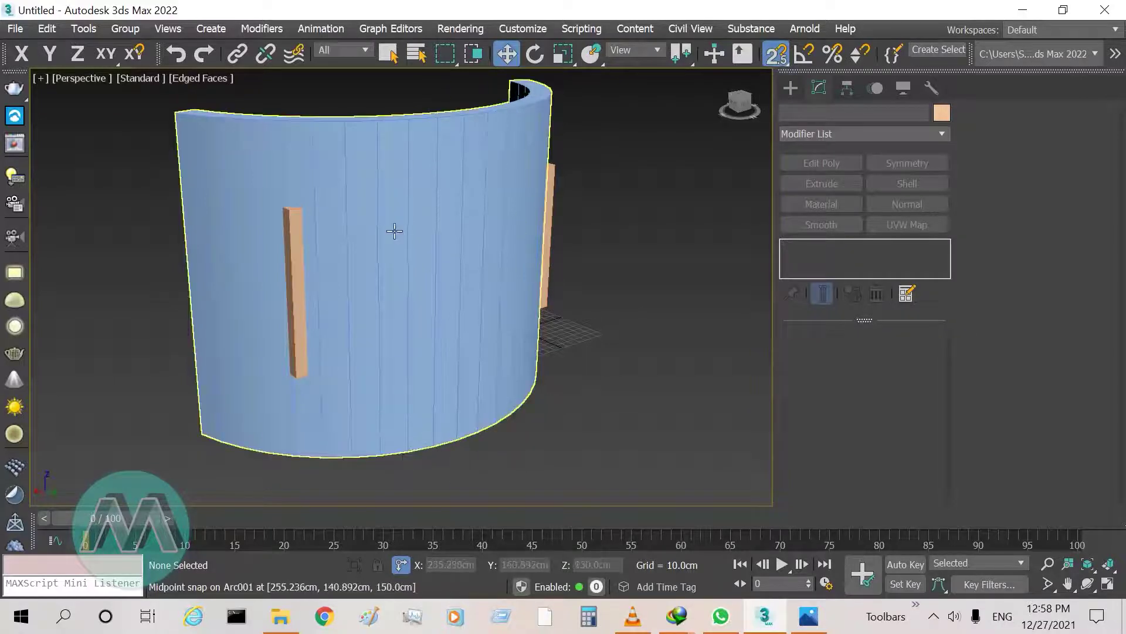
In Top view with snaps off, move Box001 along Y about 61.7 cm across the wall's crown
key("t")
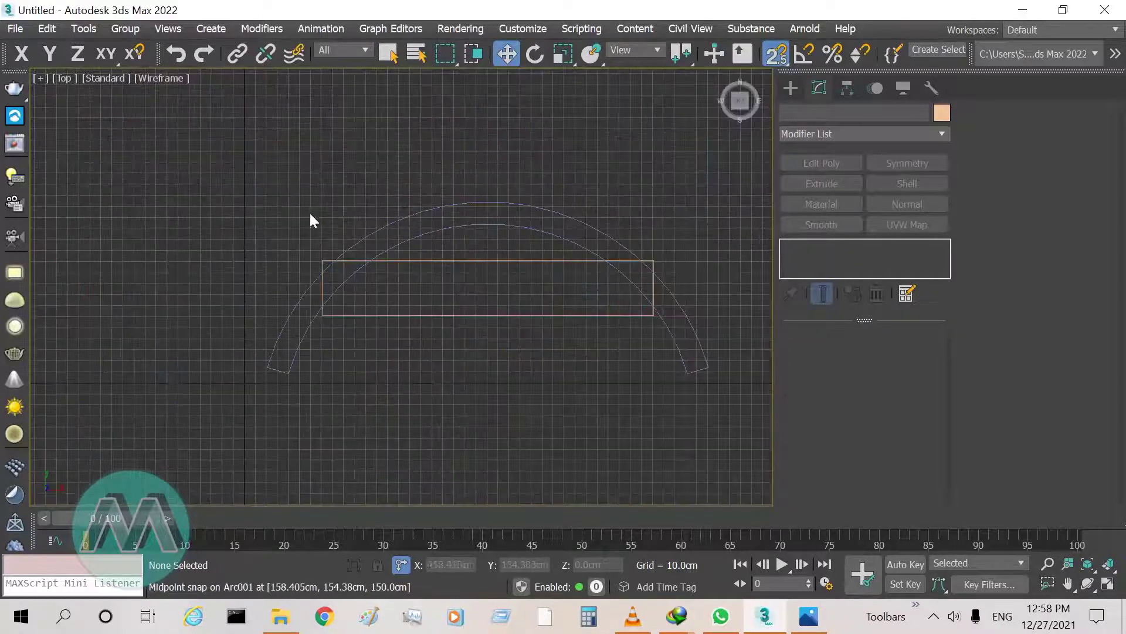
scroll(503, 156, "up", 4)
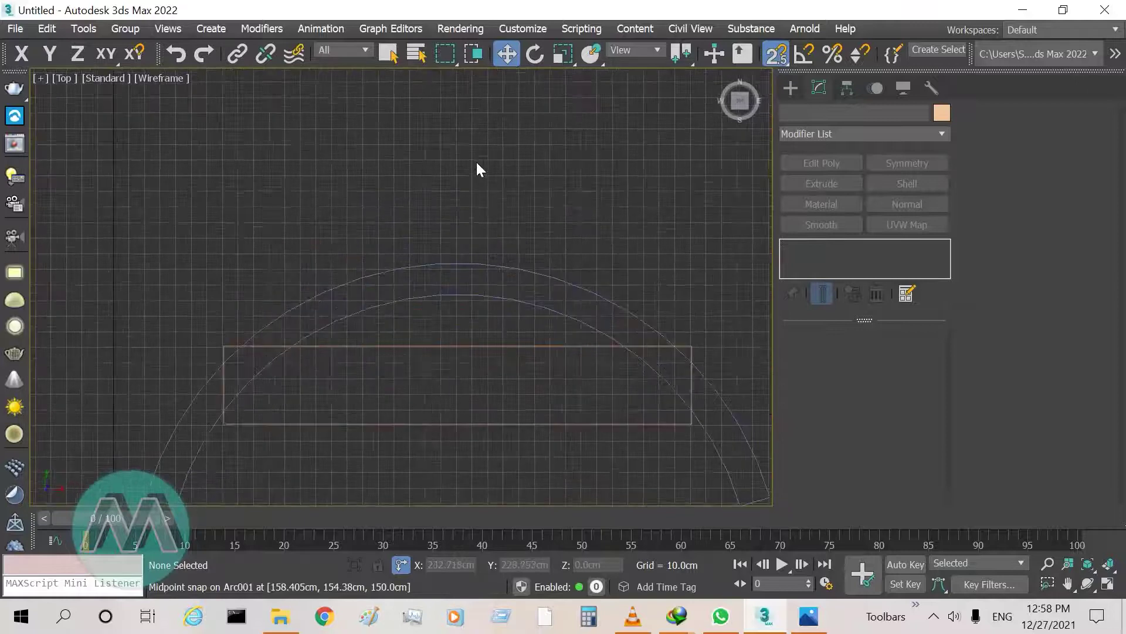
middle_click_drag(474, 169, 460, 150)
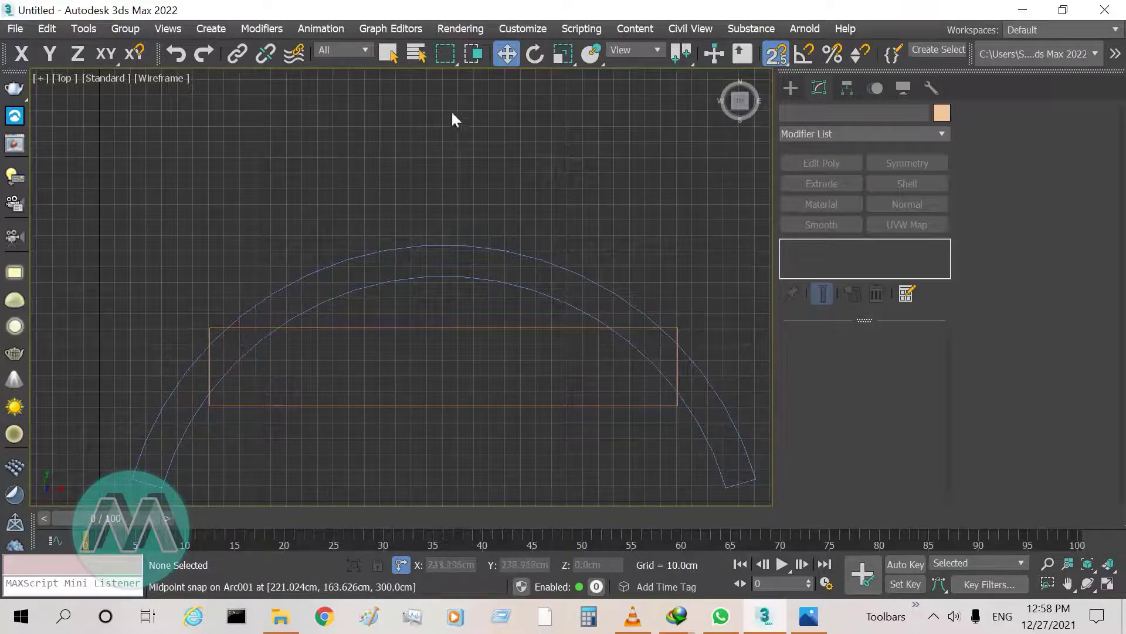
left_click(777, 53)
key("F8")
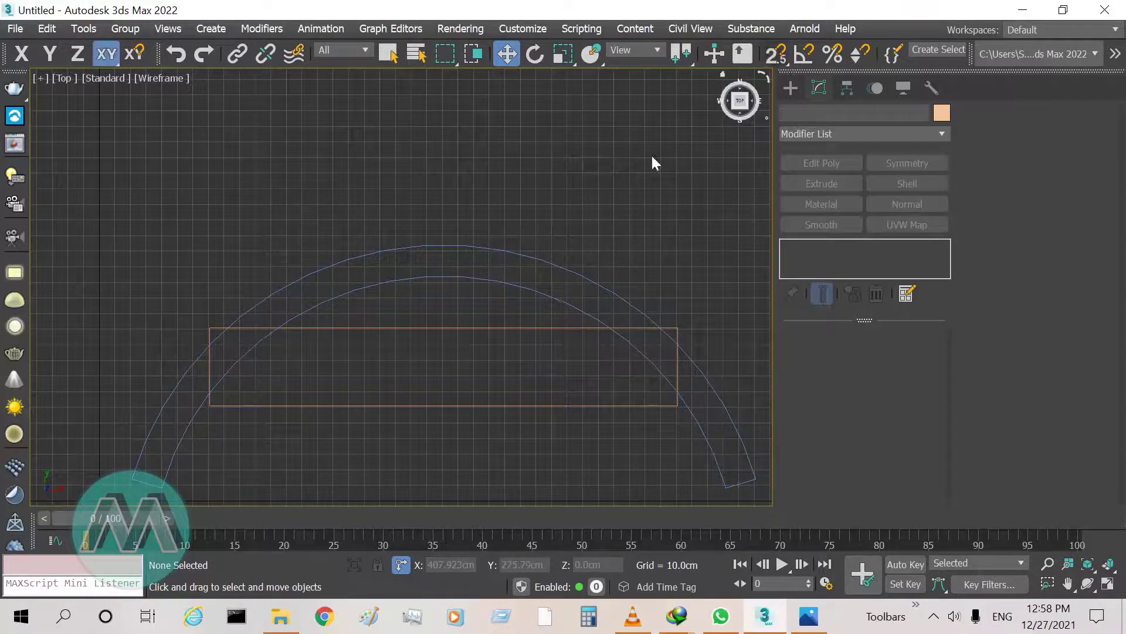
left_click(430, 327)
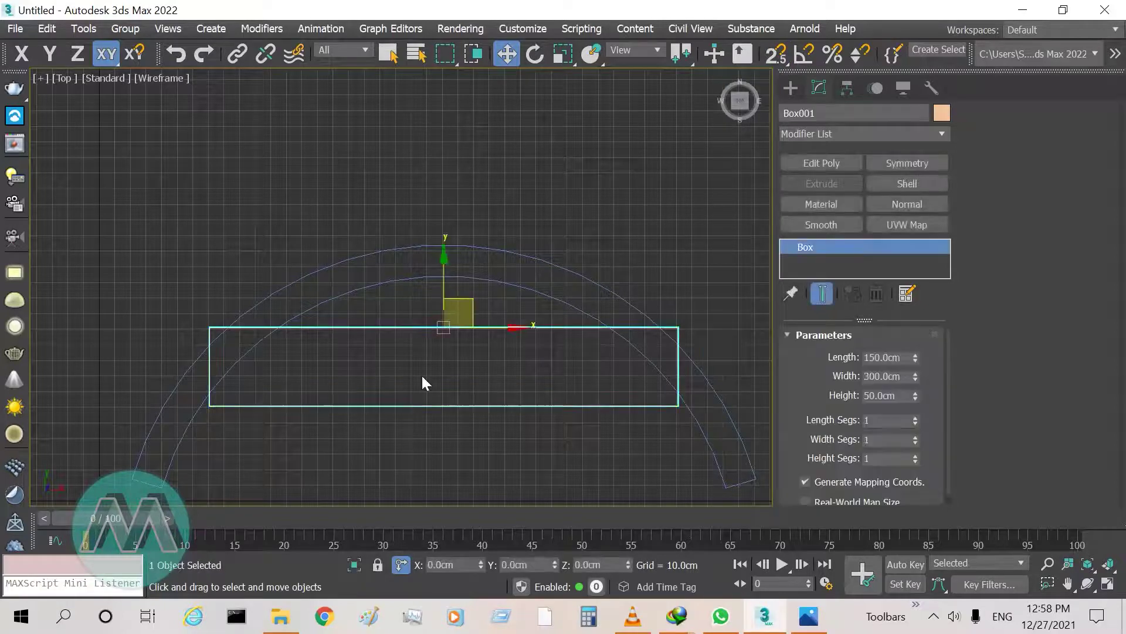
left_click_drag(443, 260, 448, 163)
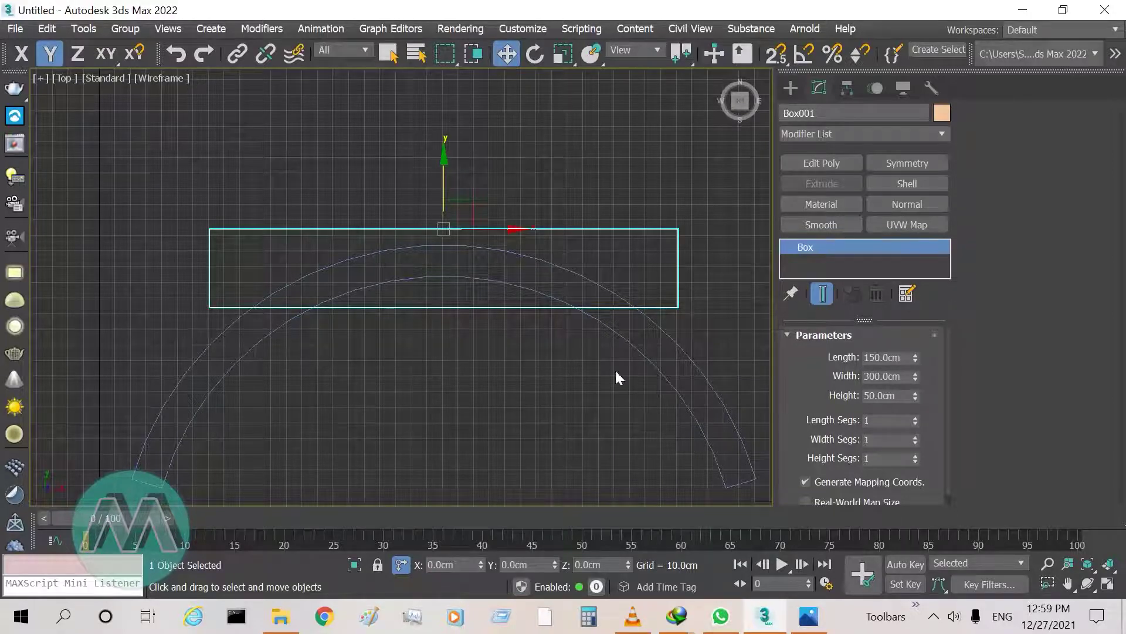
scroll(457, 409, "down", 2)
scroll(442, 375, "up", 2)
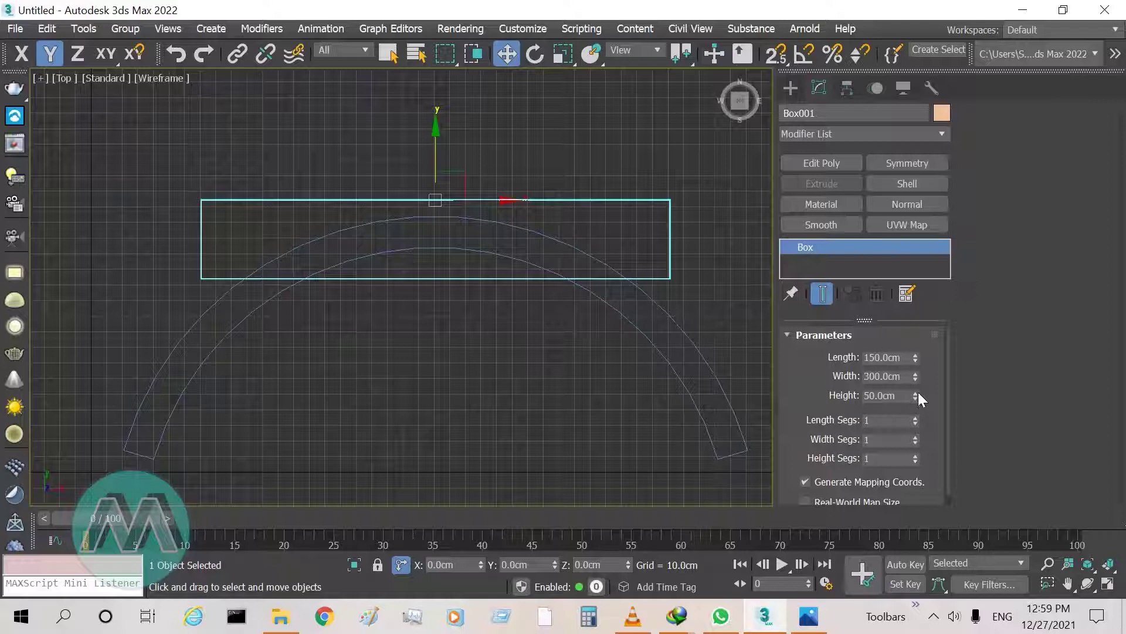
Set Box001's height to 125.5 cm and maximize the Perspective view
left_click_drag(915, 396, 900, 302)
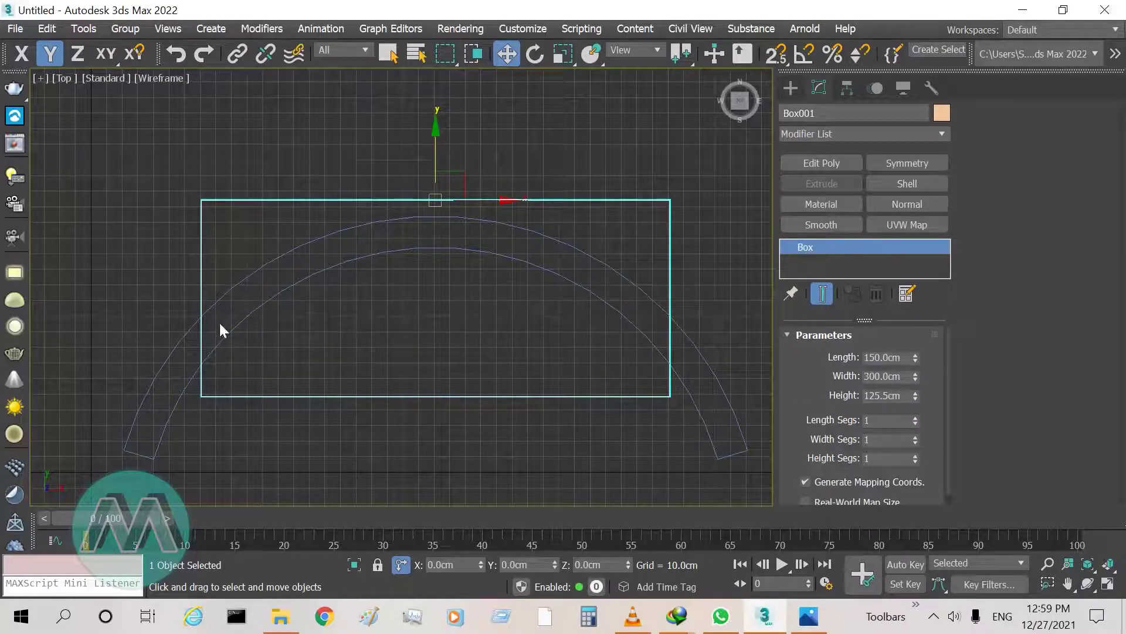
left_click(333, 460)
key("alt+w")
key("alt+w")
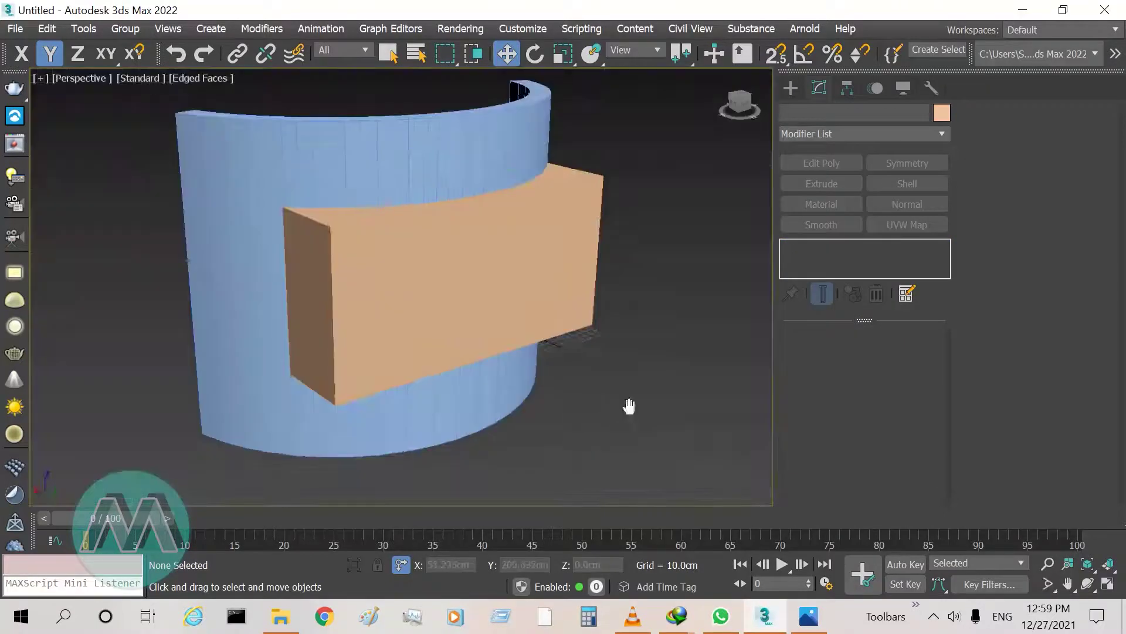
scroll(639, 413, "down", 4)
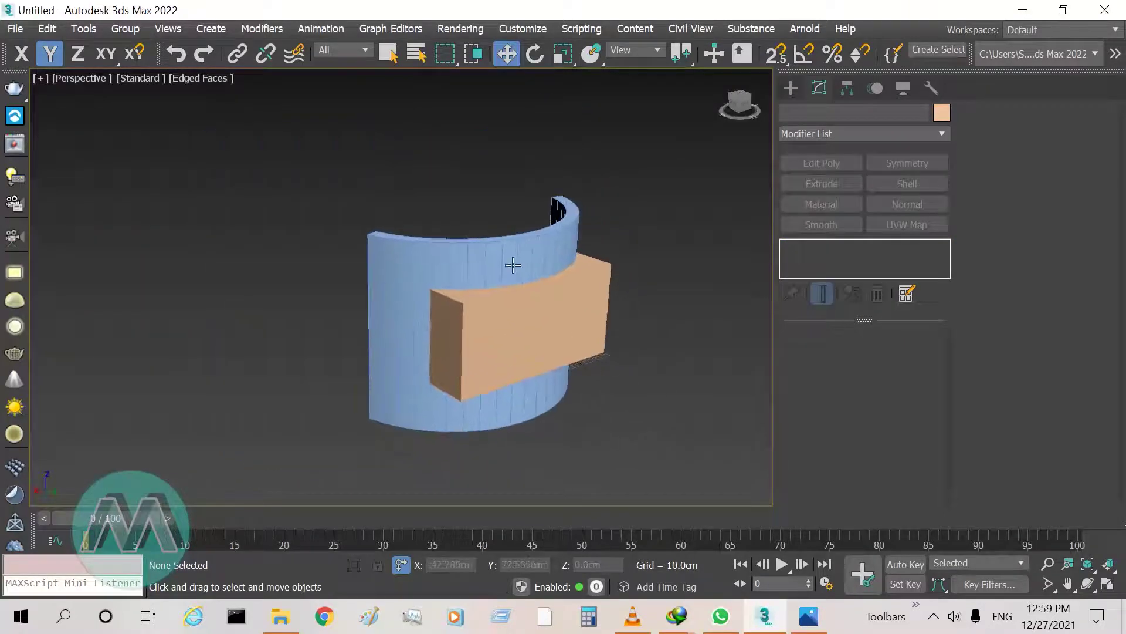
Select the Arc001 curved wall
key("q")
left_click(493, 264)
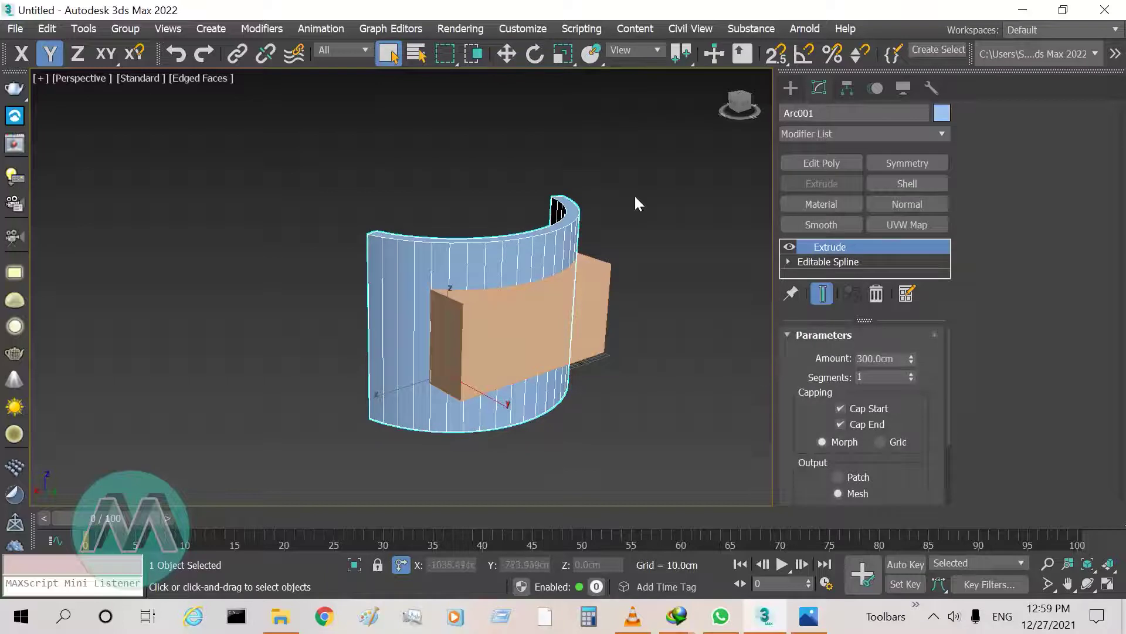
scroll(638, 203, "up", 3)
scroll(587, 176, "down", 3)
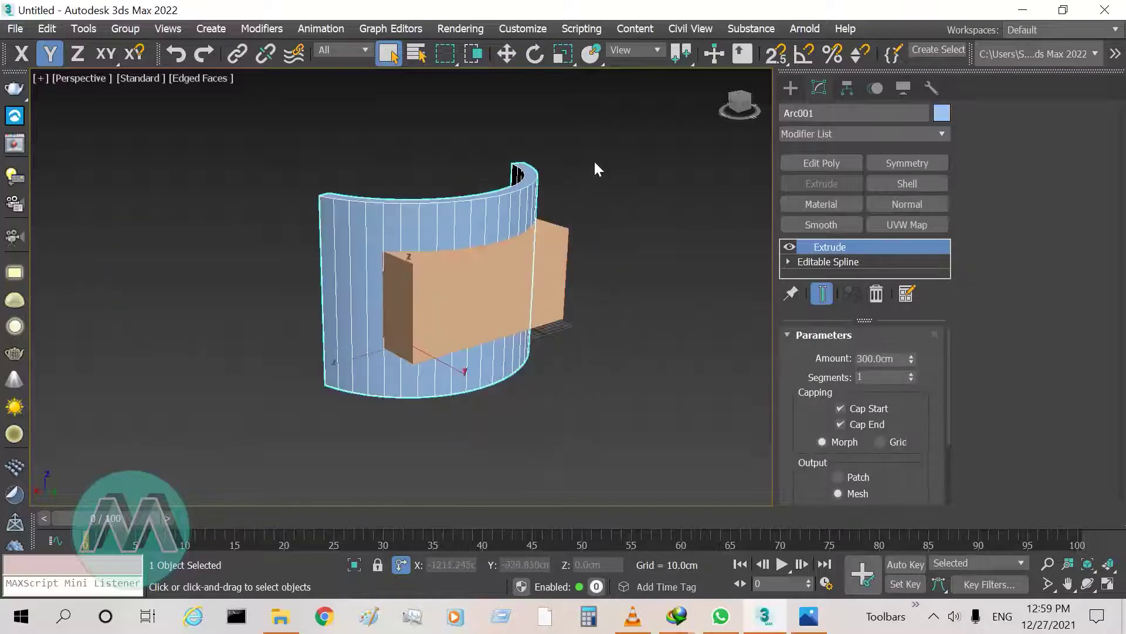
Make Arc001 a ProBoolean and subtract Box001 from it
left_click(210, 29)
mouse_move(210, 113)
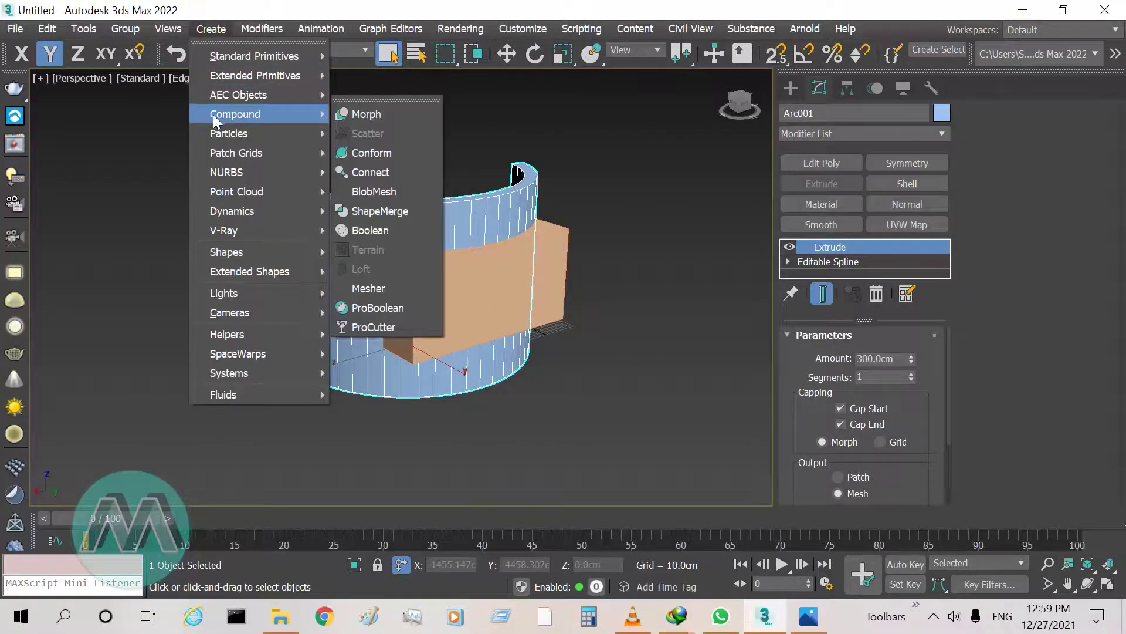
left_click(387, 308)
middle_click_drag(677, 383, 651, 388)
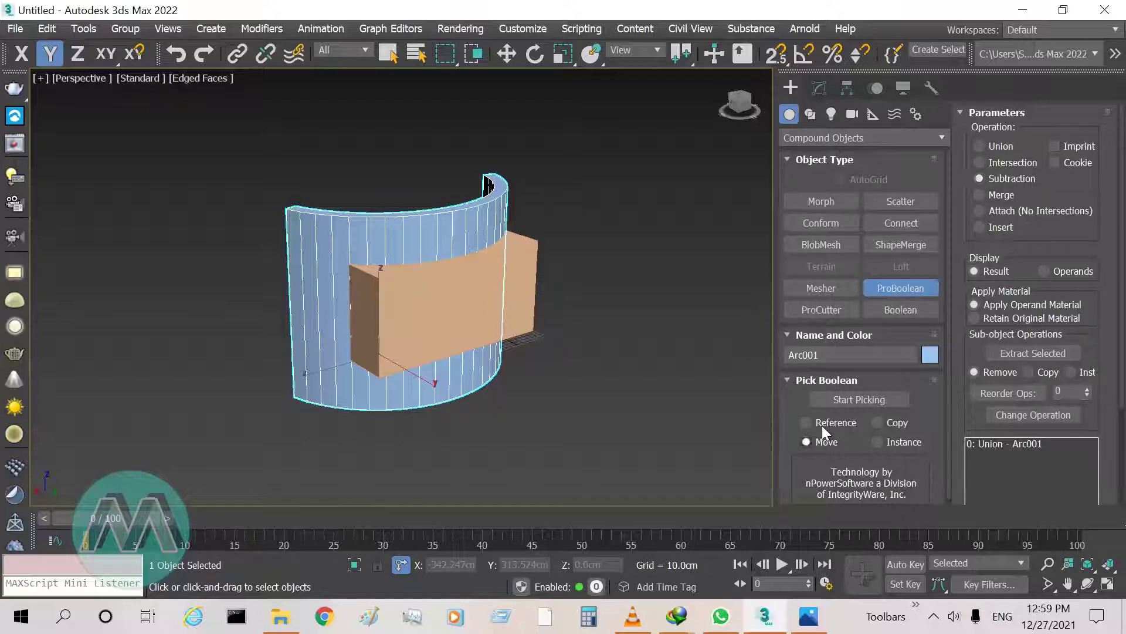
left_click(860, 402)
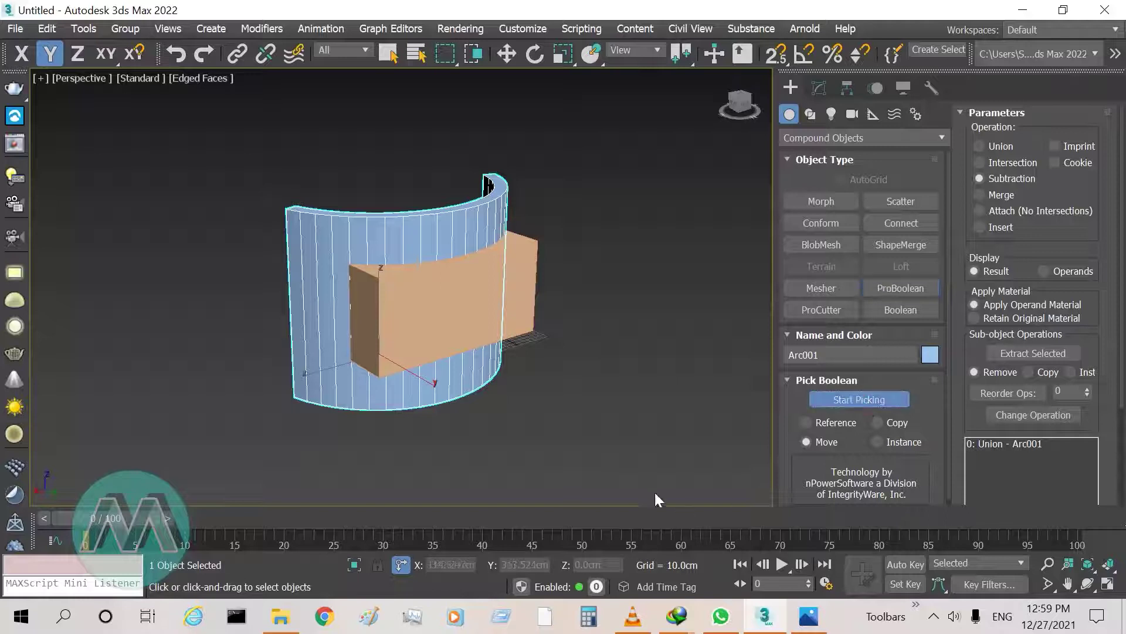
left_click(530, 292)
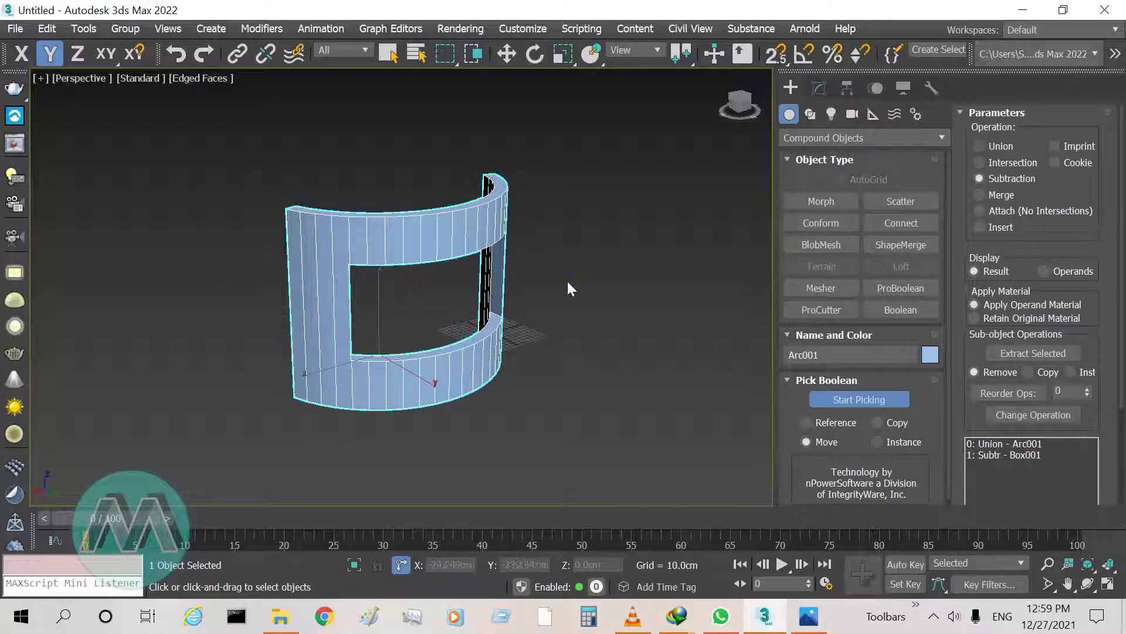
key("w")
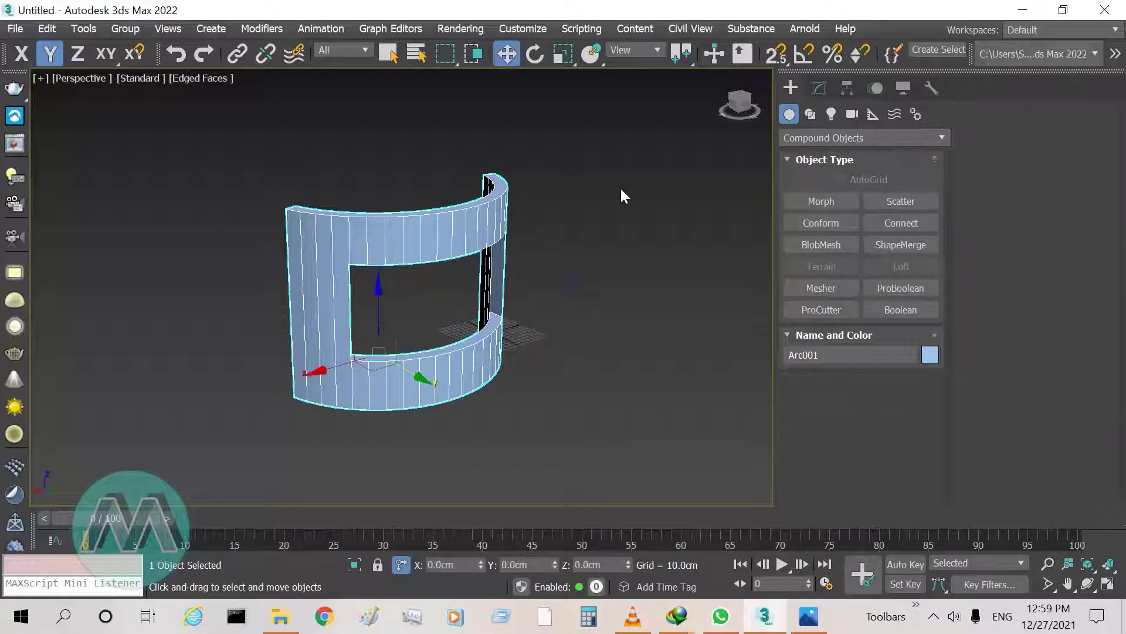
Zoom and orbit the Perspective view to inspect the new window opening
left_click(1048, 564)
left_click_drag(372, 322, 553, 393)
right_click(553, 393)
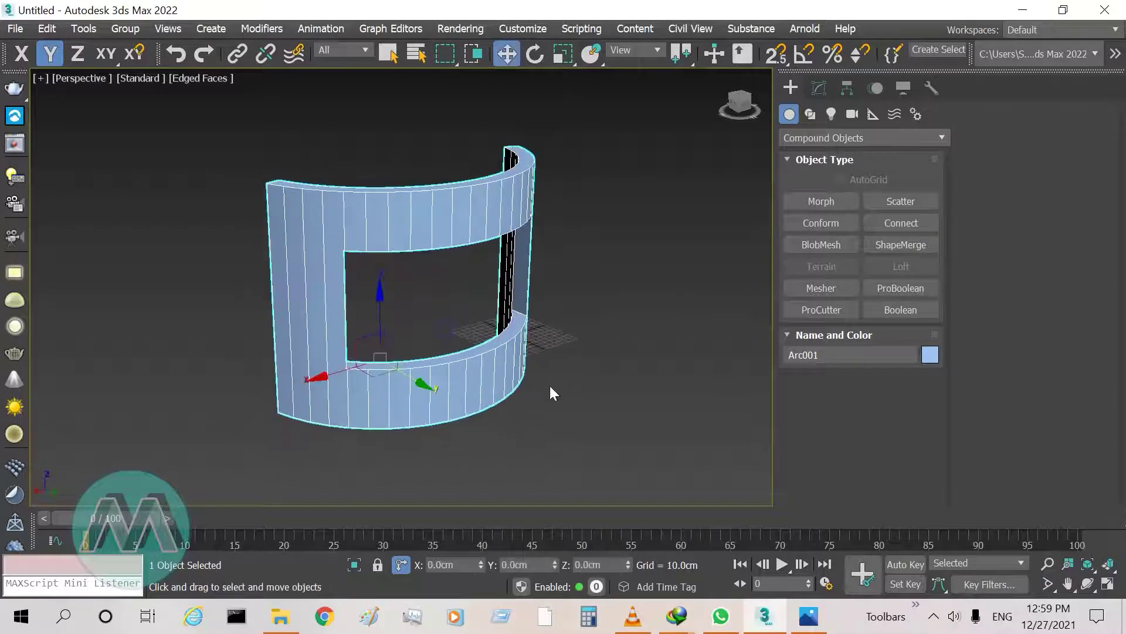
middle_click_drag(574, 372, 546, 379, "alt")
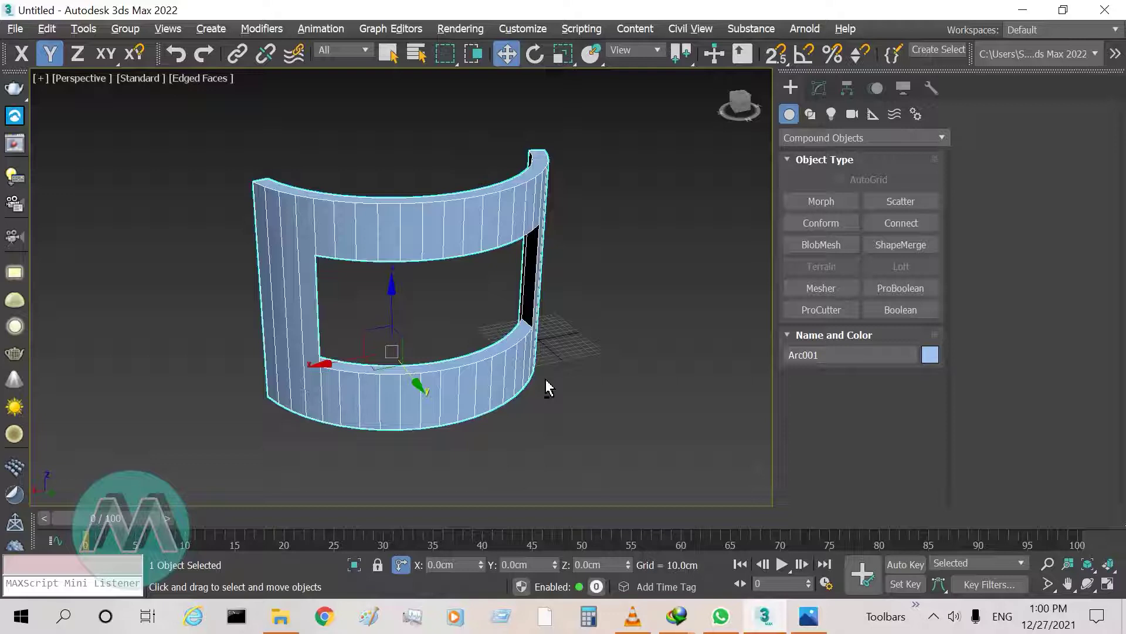
Maximize the Front viewport and switch the Create list to Standard Primitives
key("alt+w")
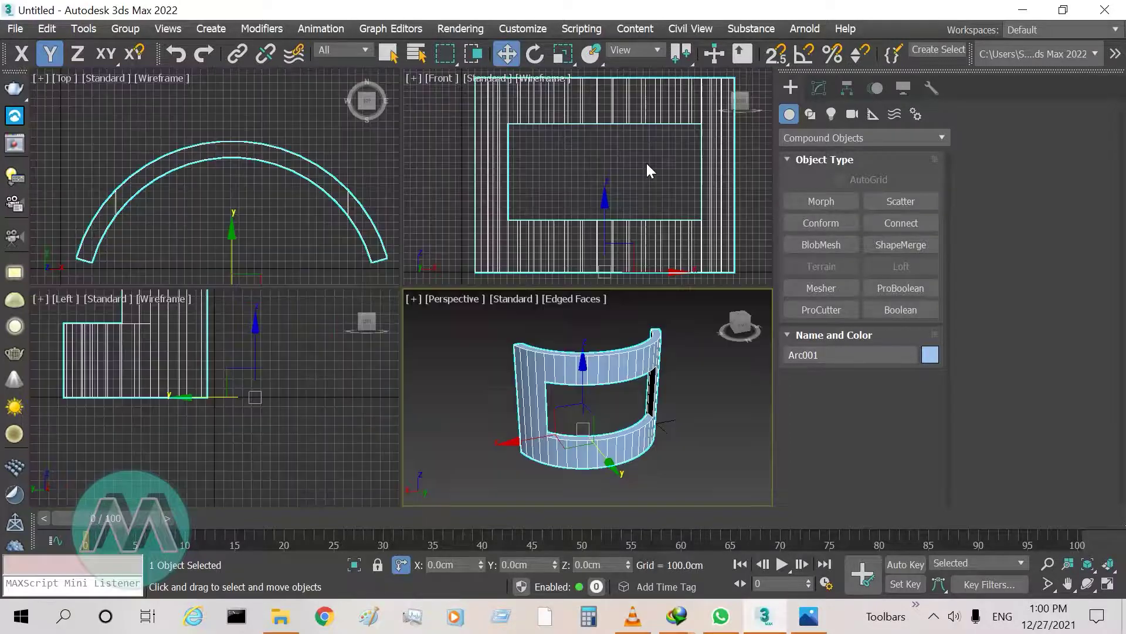
key("alt+w")
scroll(182, 417, "down", 4)
scroll(213, 306, "up", 2)
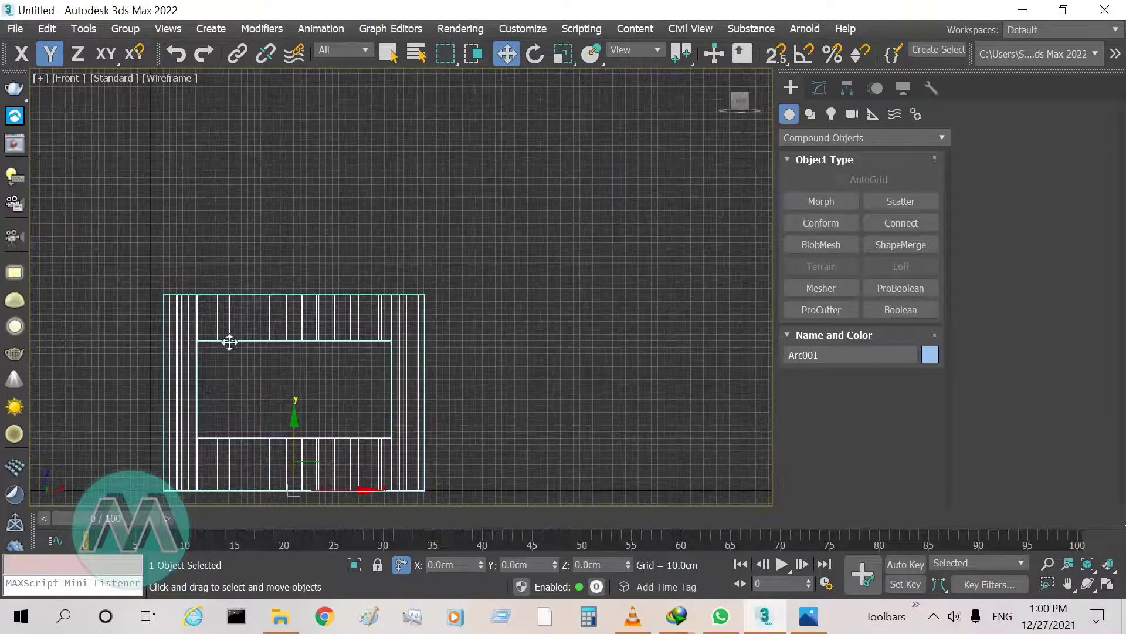
middle_click_drag(227, 340, 244, 246)
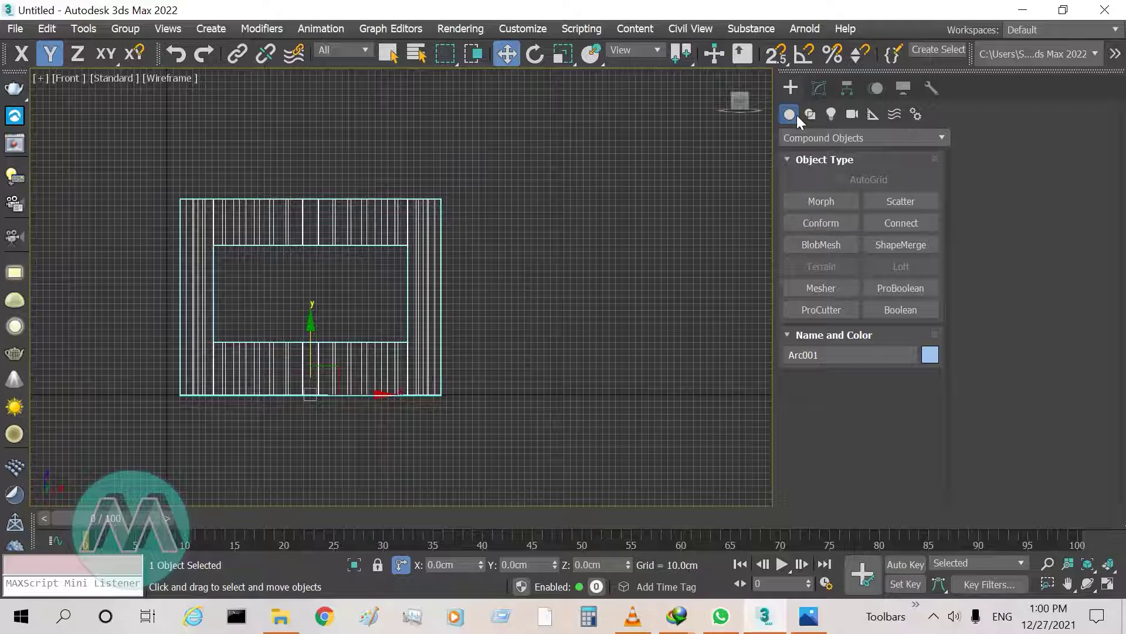
left_click(829, 136)
left_click(829, 156)
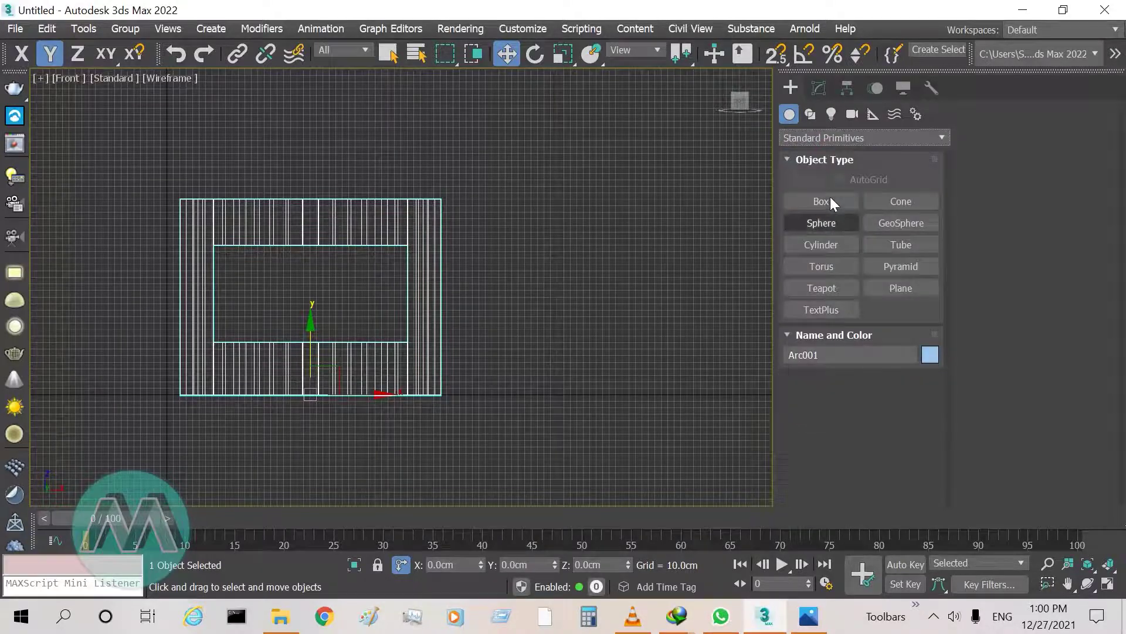
Draw a new box in the Front view to the right of the wall
left_click(822, 201)
left_click_drag(487, 275, 742, 379)
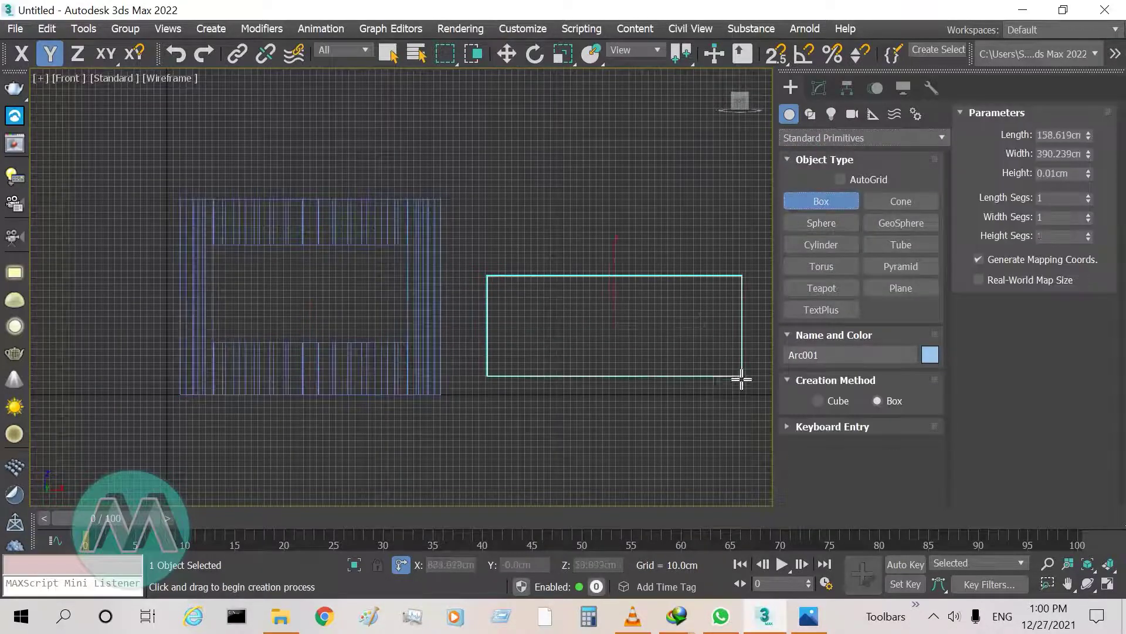
left_click(739, 350)
key("w")
key("alt+w")
right_click(677, 451)
key("alt+w")
scroll(623, 434, "down", 2)
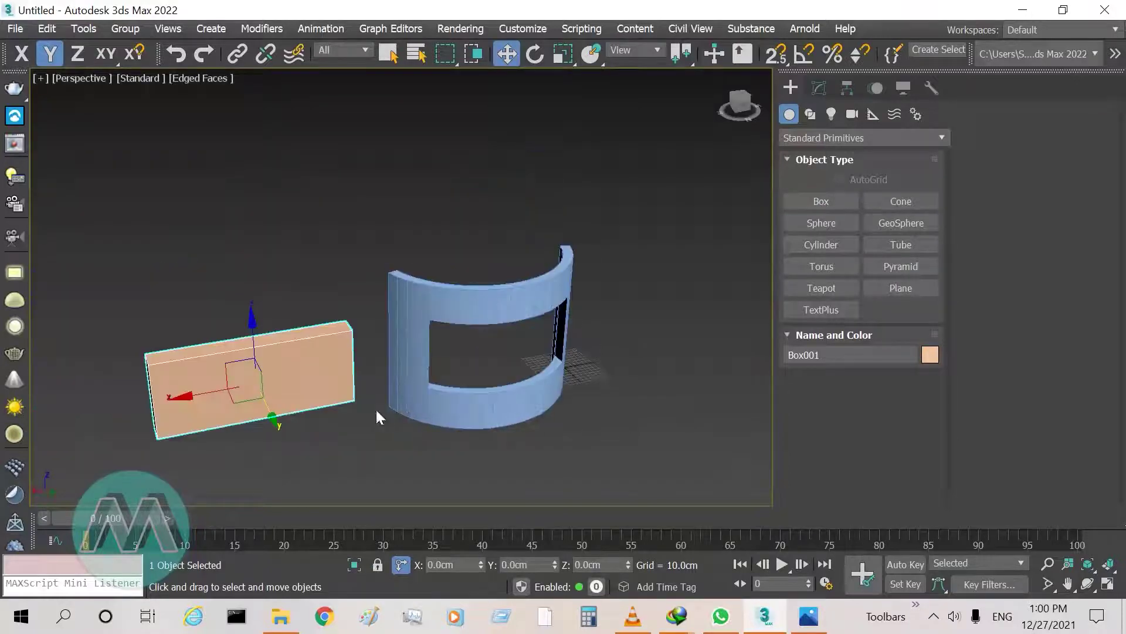
middle_click_drag(378, 415, 428, 377)
Set the box's Length 150 cm, Width 300 cm and Height 7 cm
left_click(819, 88)
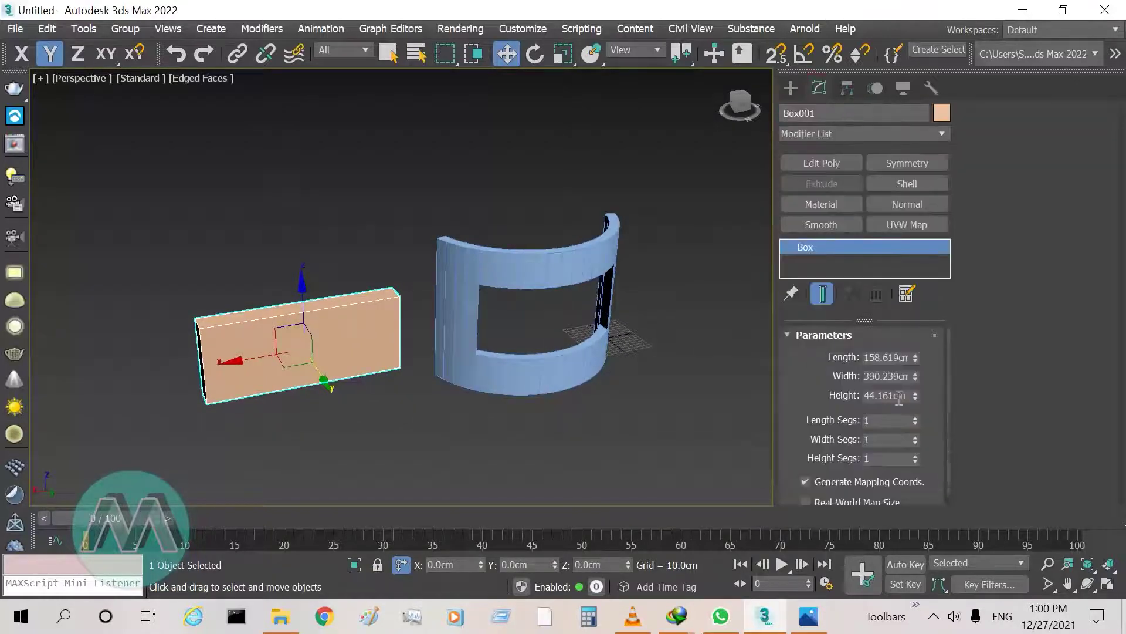
left_click_drag(917, 357, 917, 365)
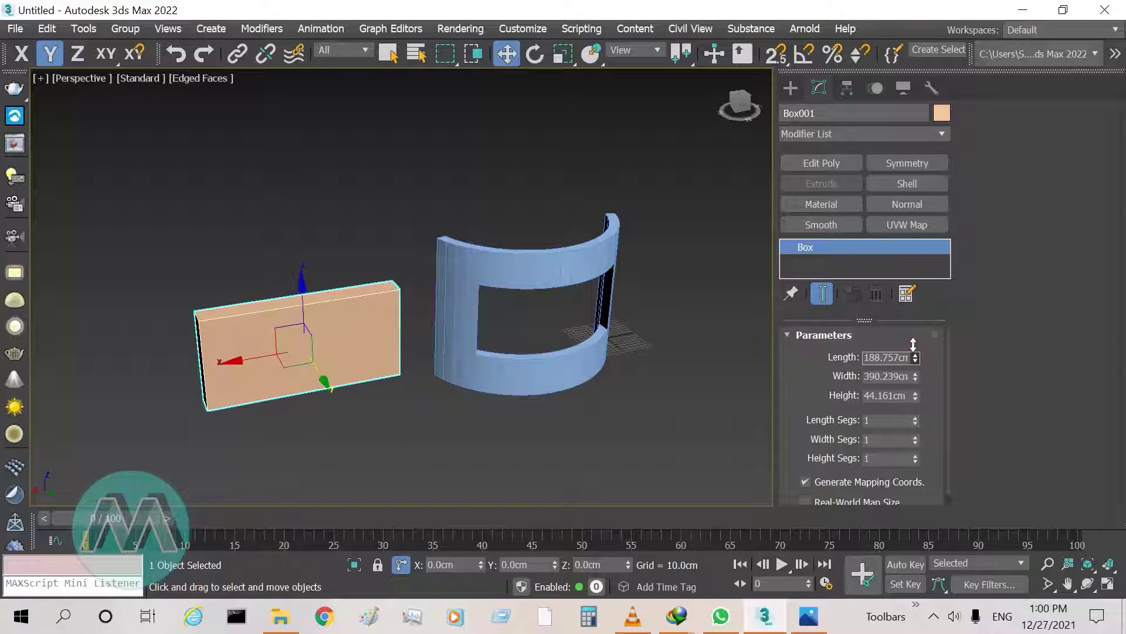
double_click(899, 358)
type("150")
key("Return")
double_click(898, 377)
type("300")
key("Return")
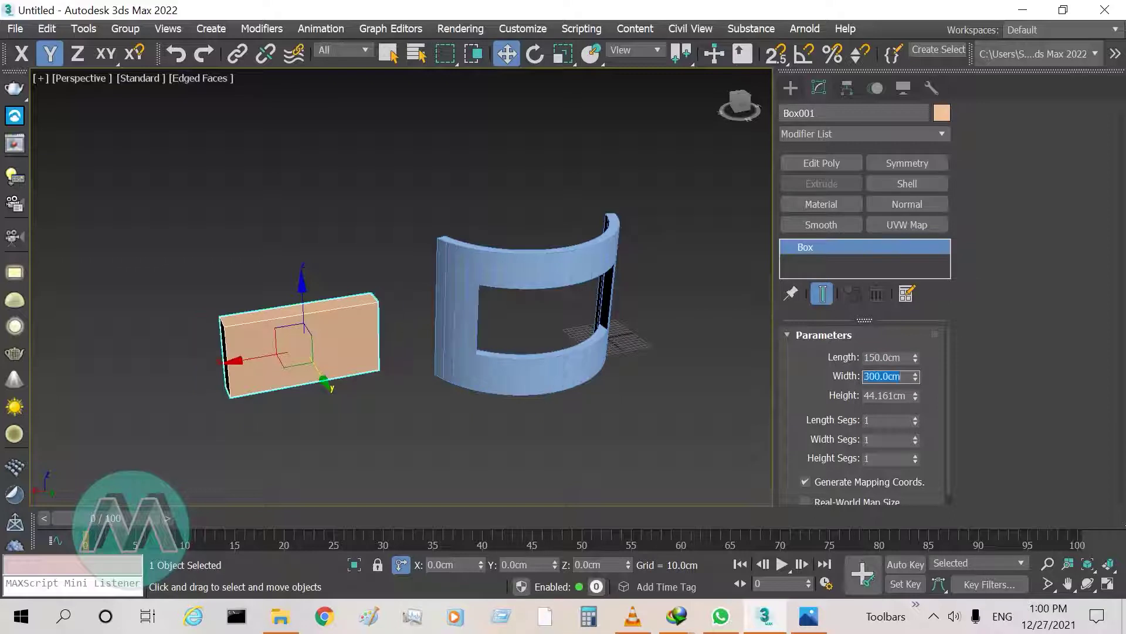
left_click(889, 392)
type("7")
key("Return")
Orbit to a higher angled view of the thin panel and open its quad menu
left_click(1047, 563)
scroll(276, 396, "up", 5)
middle_click_drag(376, 411, 395, 373, "alt")
key("w")
right_click(289, 313)
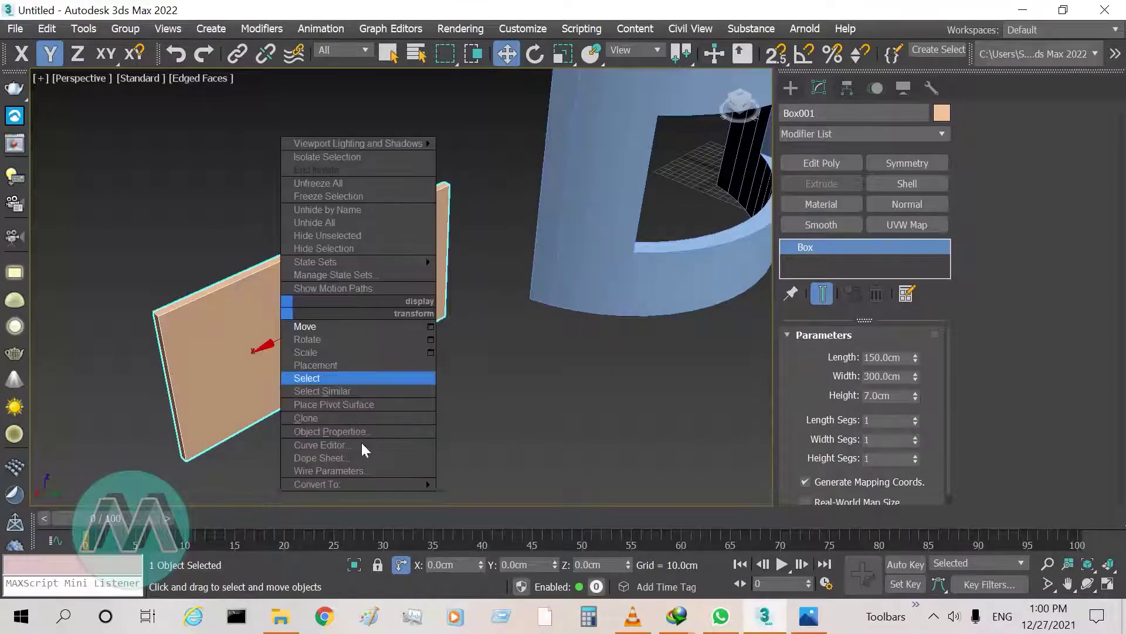
Convert the panel to an Editable Poly and switch to Edge mode
mouse_move(328, 484)
left_click(458, 495)
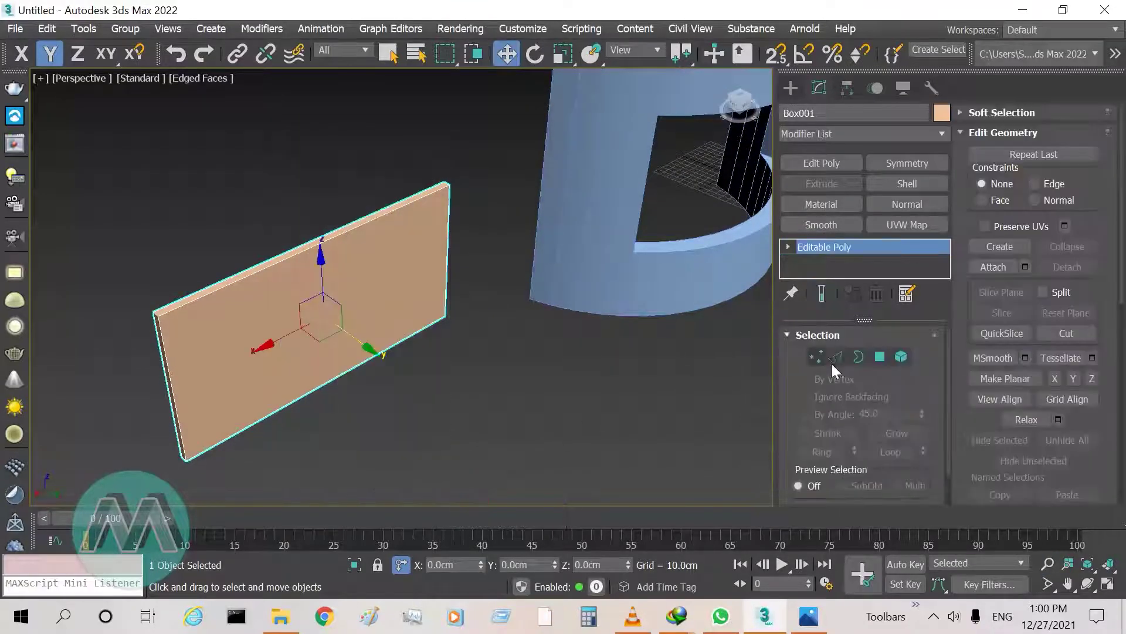
left_click(837, 356)
middle_click_drag(361, 391, 339, 347, "alt")
Connect the panel's long edges with 3 segments to form four strips
left_click(307, 197)
left_click_drag(375, 448, 374, 452)
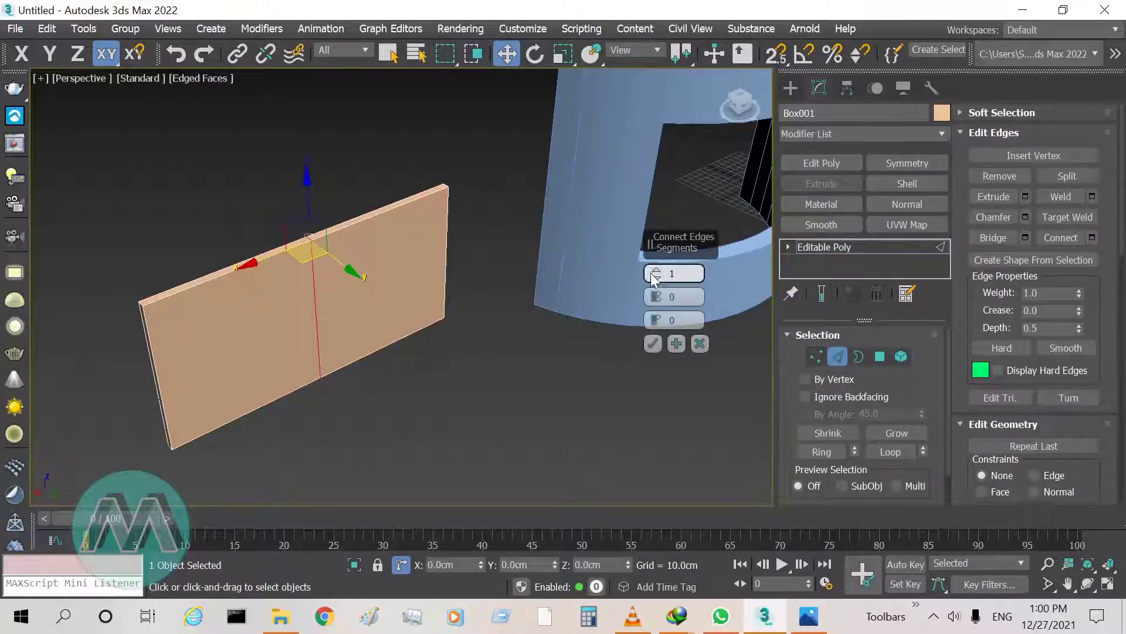
scroll(656, 274, "up", 2)
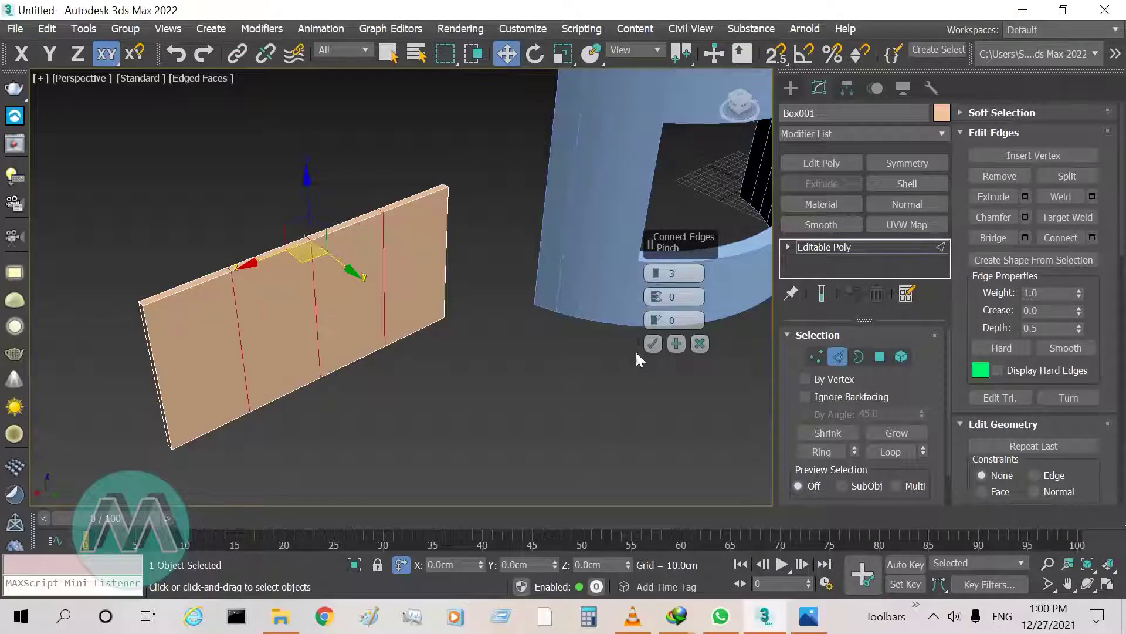
left_click(653, 344)
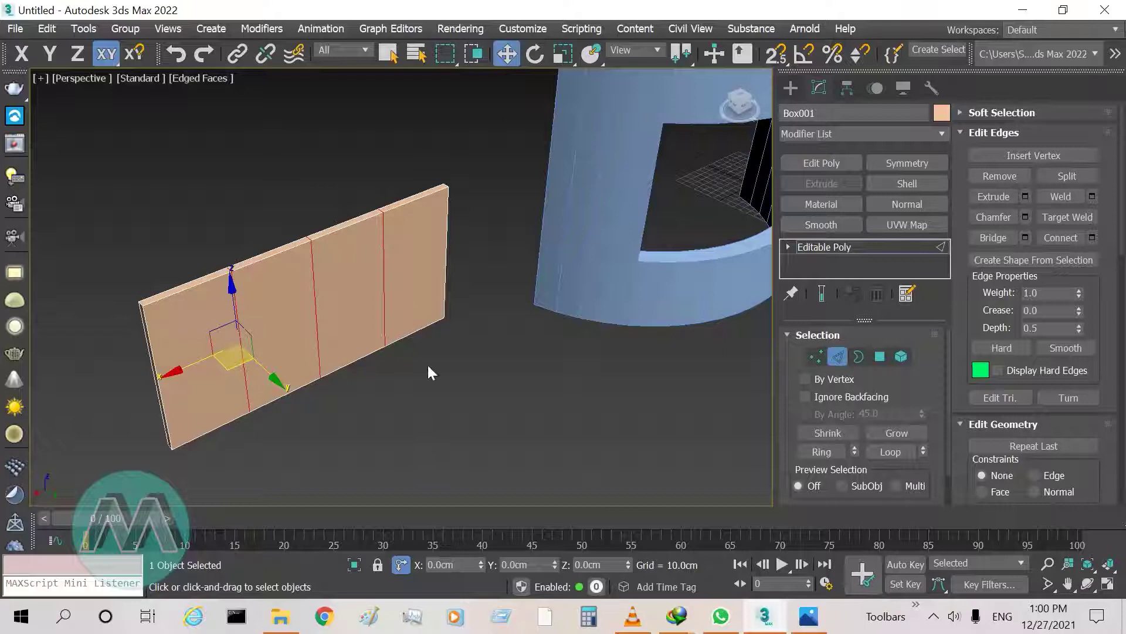
left_click(345, 242)
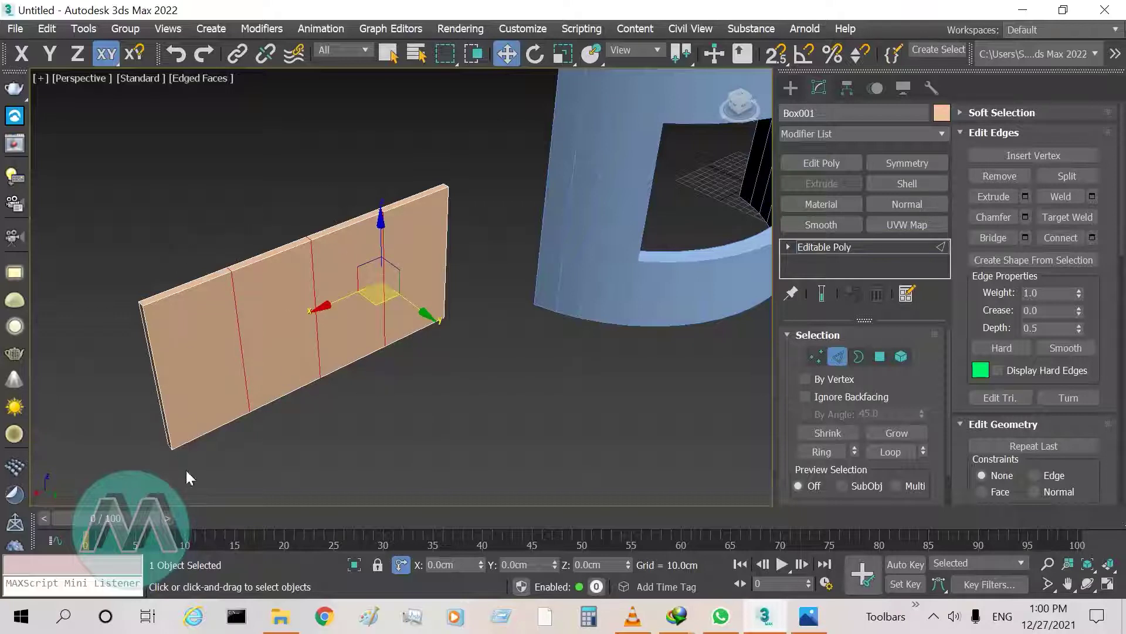
left_click(262, 368)
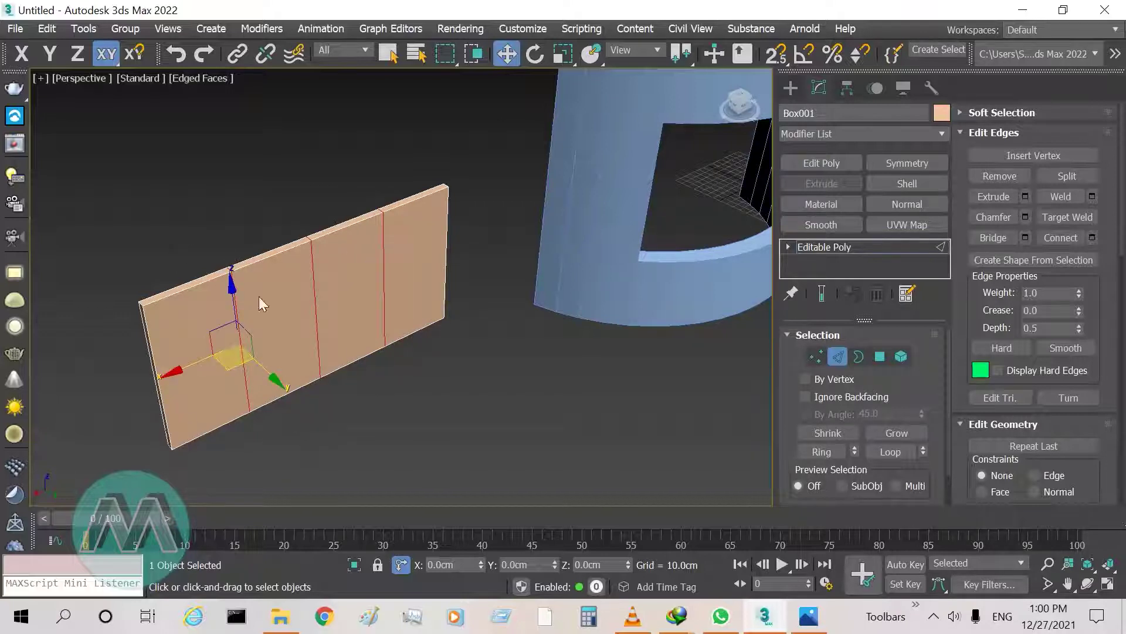
Enter Polygon mode with Ignore Backfacing and By Angle selection enabled
left_click(880, 357)
key("q")
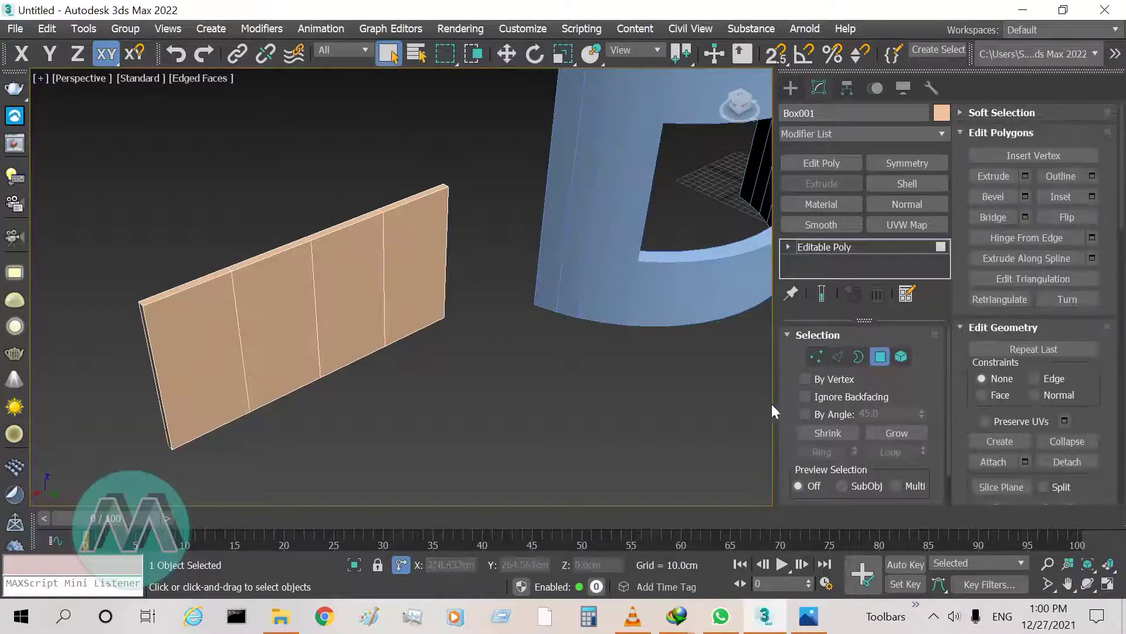
left_click(833, 397)
left_click(827, 415)
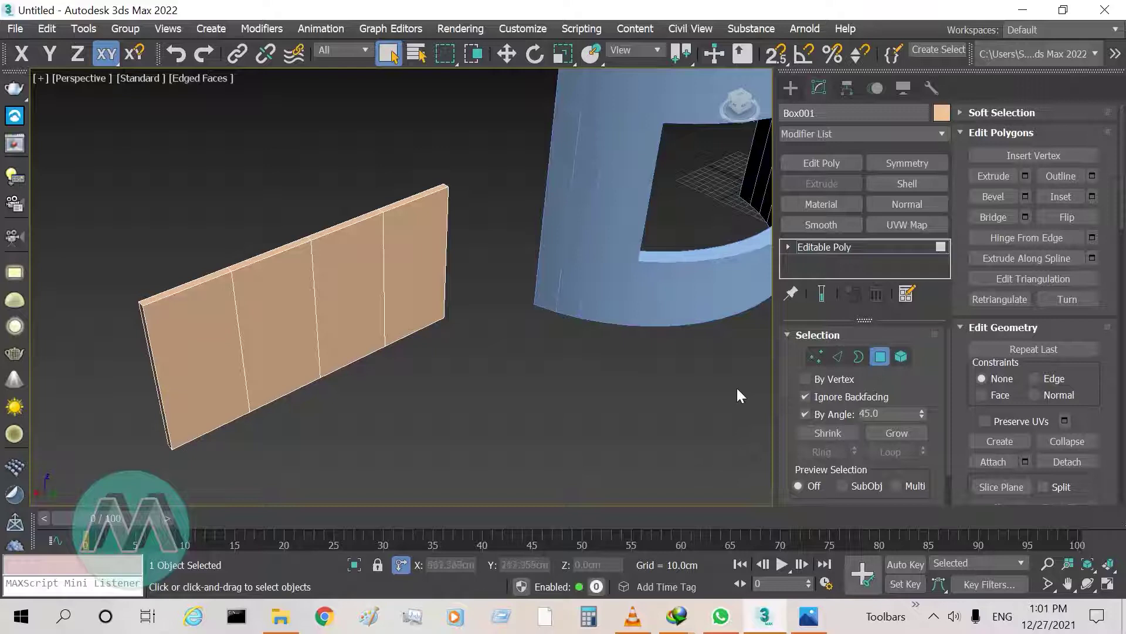
scroll(322, 360, "down", 2)
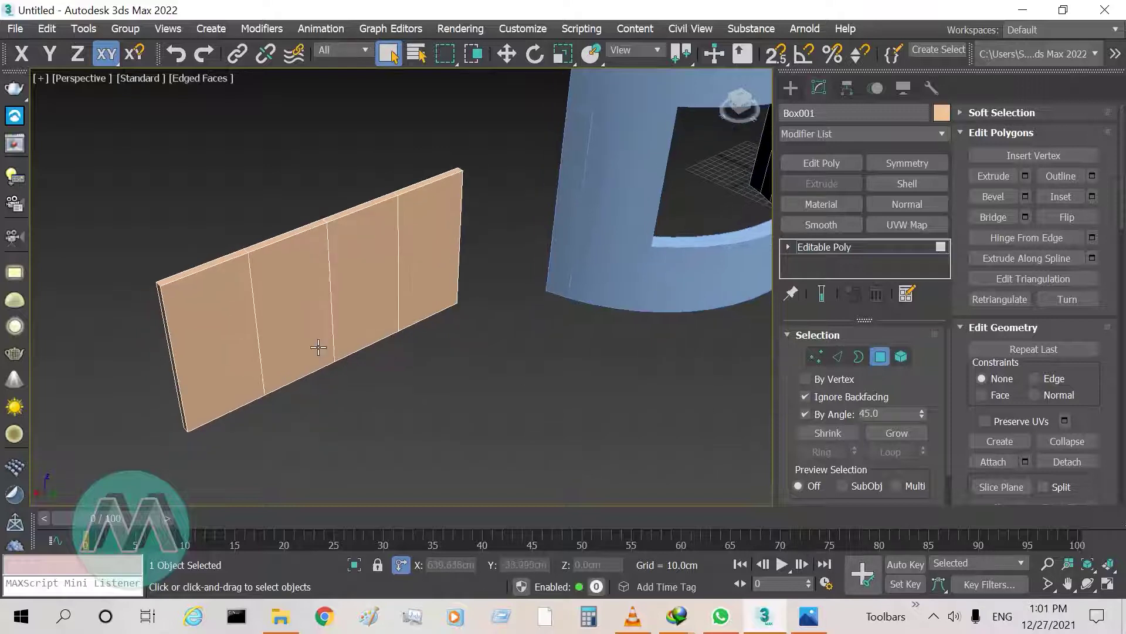
scroll(300, 335, "up", 5)
scroll(347, 397, "down", 3)
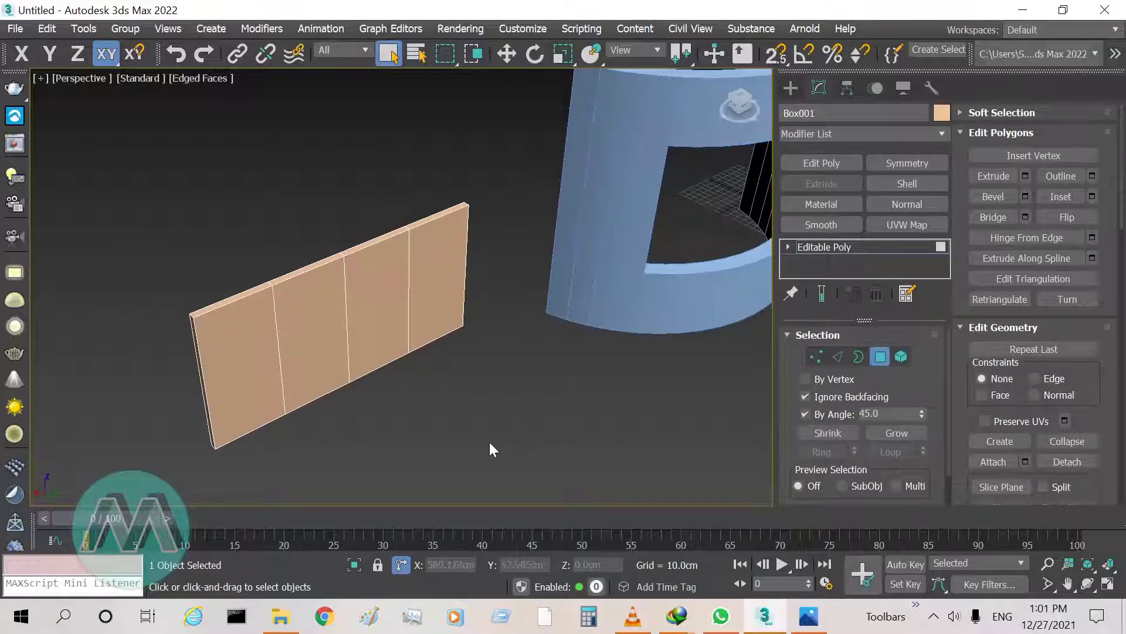
Select the pane faces on both sides of the panel
left_click(364, 301)
middle_click_drag(305, 352, 408, 325, "alt")
left_click(391, 282)
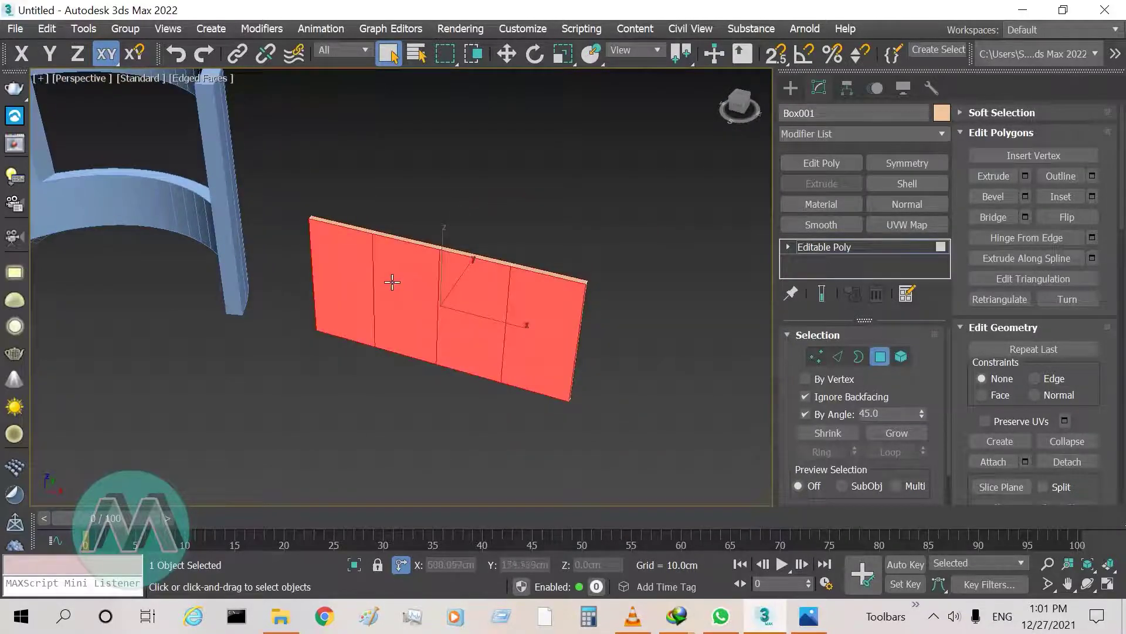
middle_click_drag(536, 345, 406, 353, "alt")
scroll(946, 389, "down", 1)
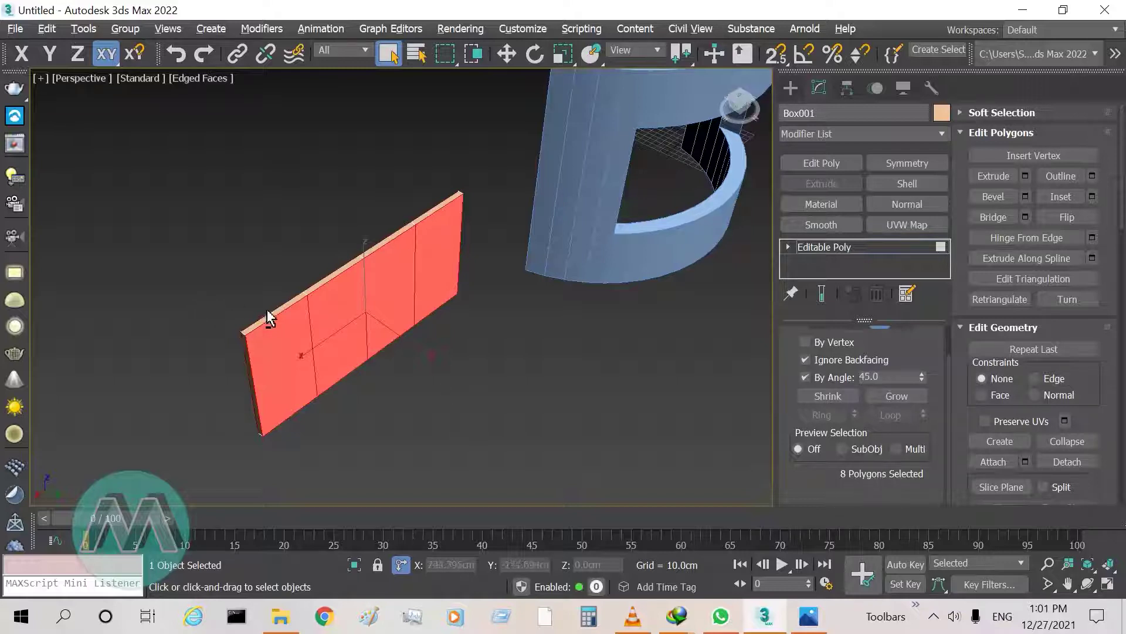
scroll(258, 317, "up", 2)
scroll(293, 305, "up", 2)
middle_click_drag(294, 298, 269, 291)
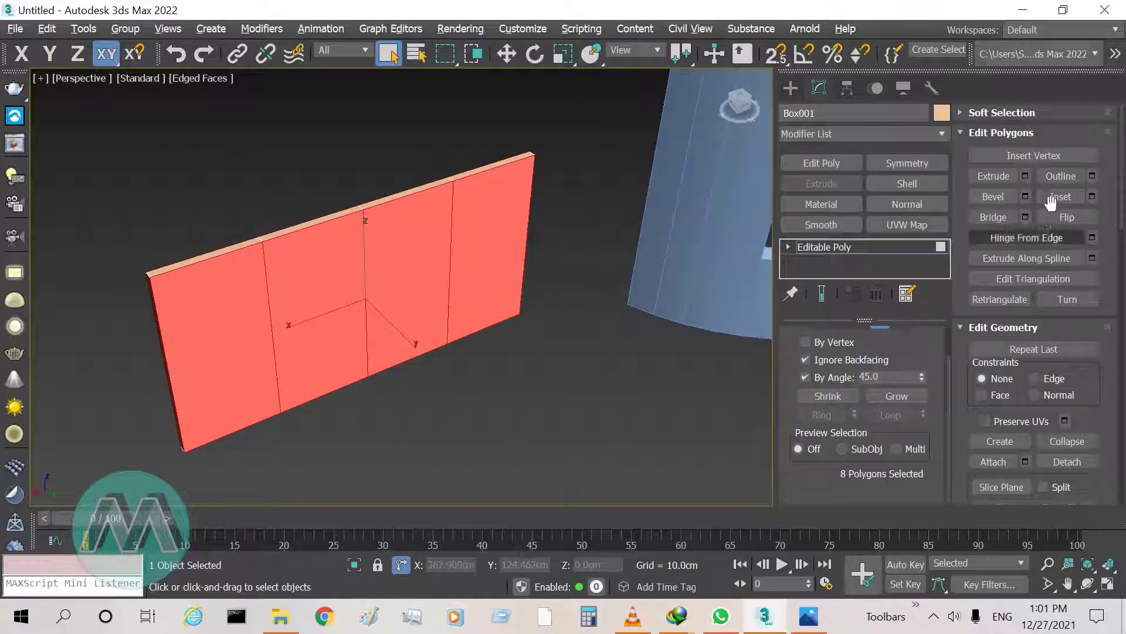
Inset the selected pane faces 5 cm By Polygon
left_click(1092, 196)
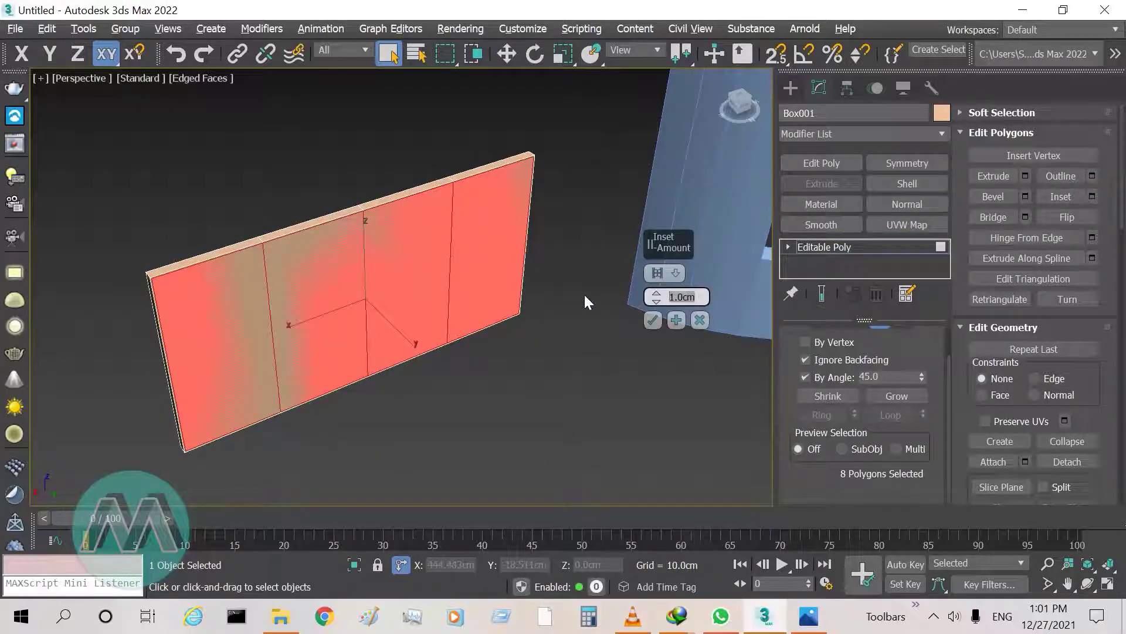
type("5")
key("Return")
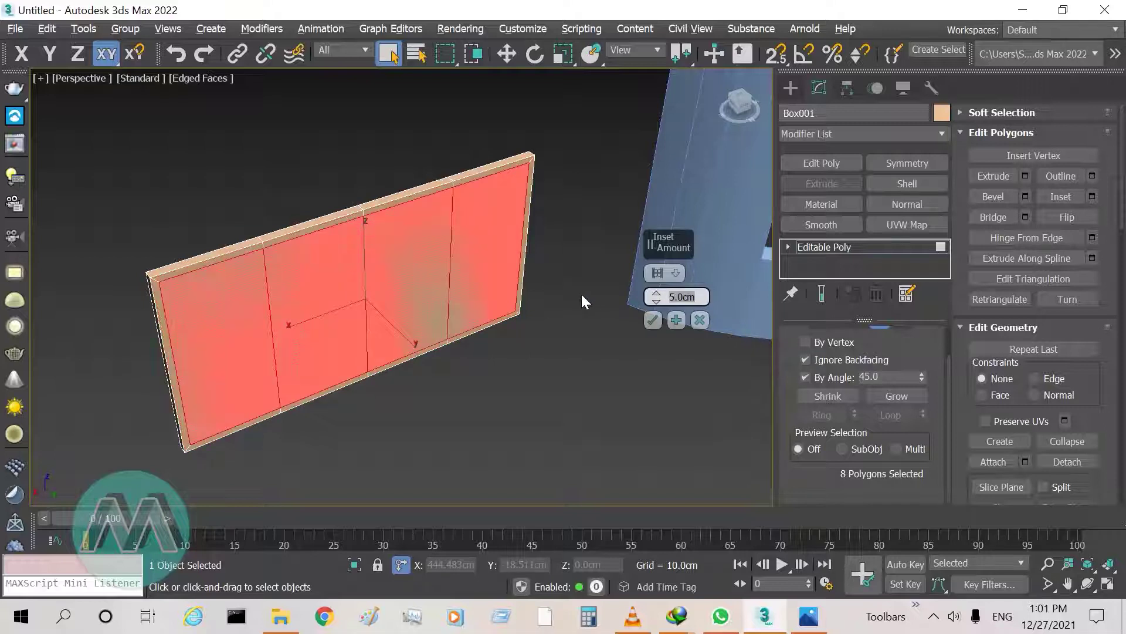
left_click(674, 273)
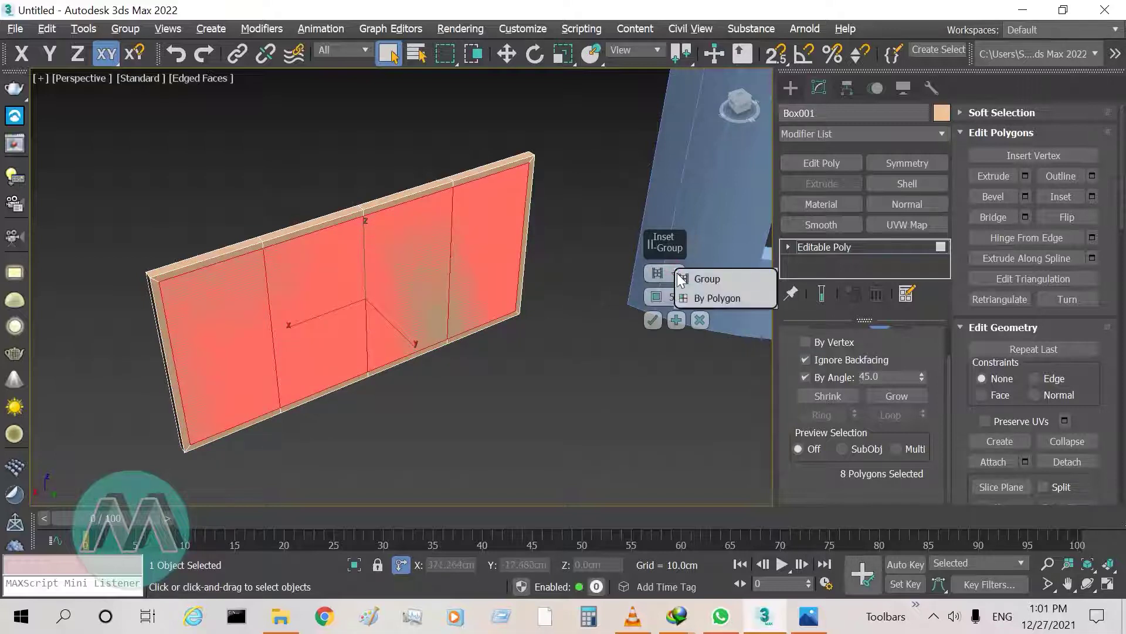
left_click(695, 298)
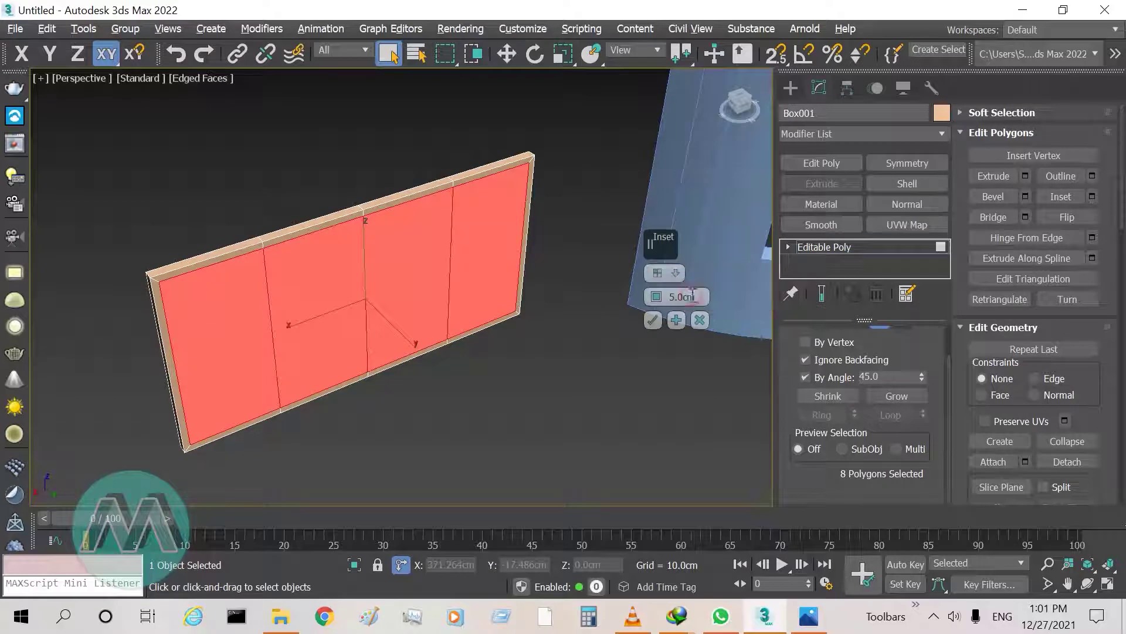
left_click(654, 319)
Extrude the eight pane faces inward with height -2 cm
key("shift+e")
left_click_drag(645, 233, 560, 316)
left_click(610, 369)
type("-2")
key("Return")
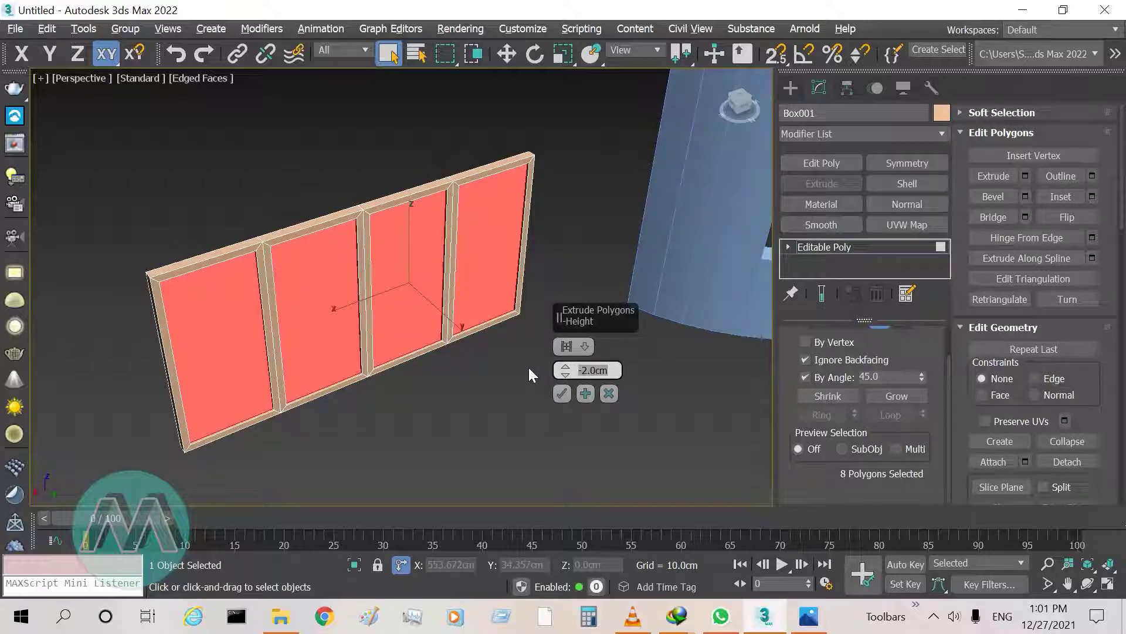
left_click(562, 394)
Preview a further 3 cm inset on the recessed panes
left_click(1092, 196)
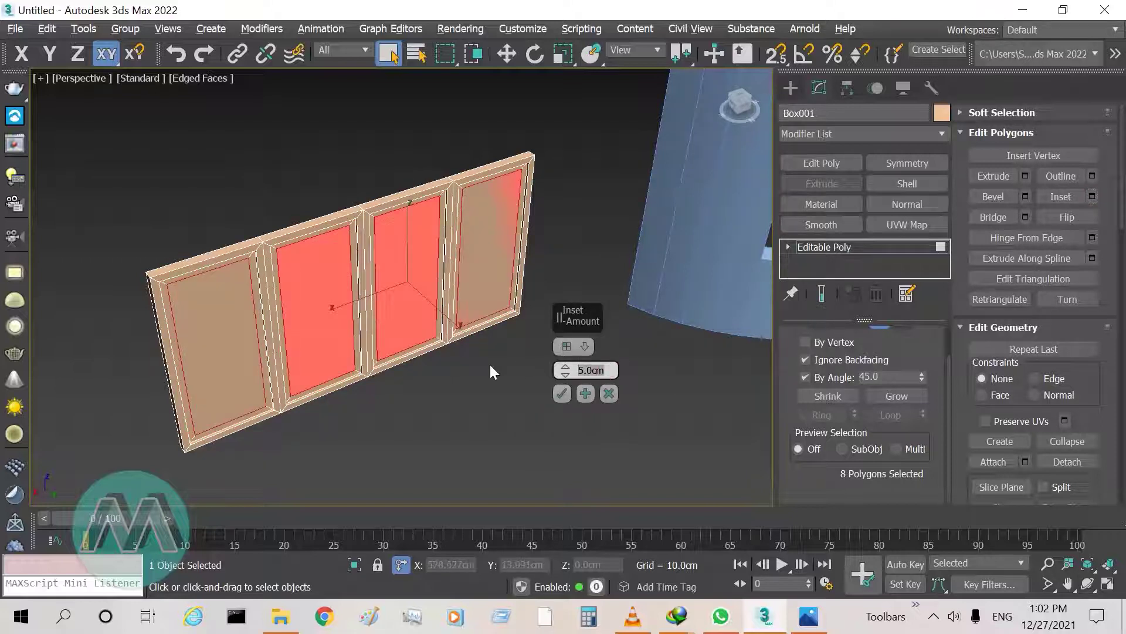
type("3")
key("Return")
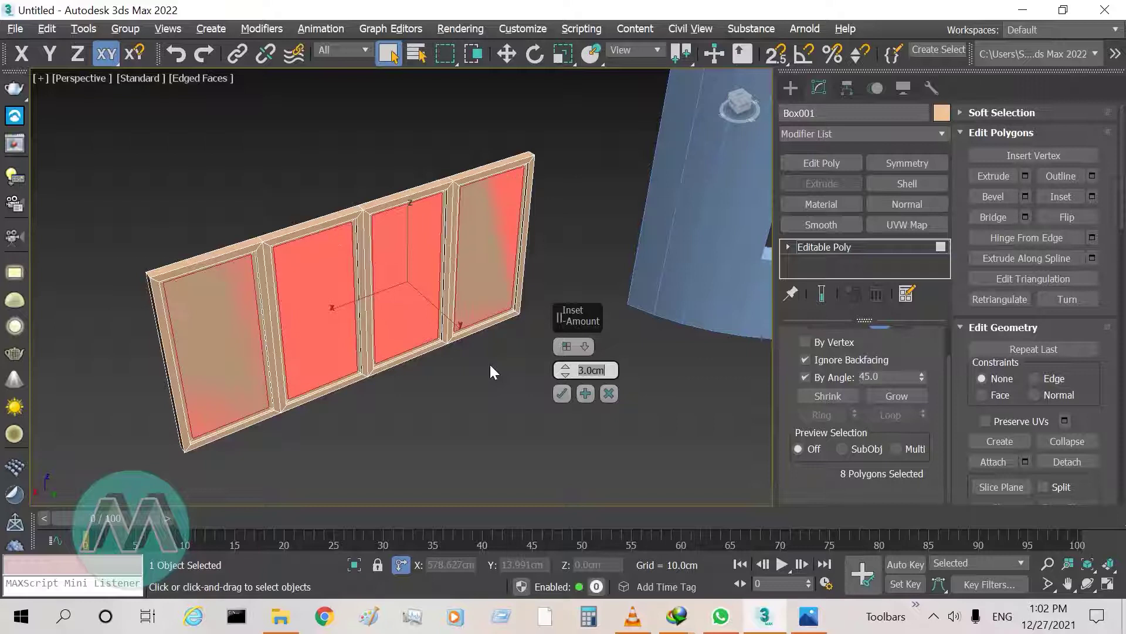
Commit the 3 cm inset and extrude the pane faces again with height -1.25 cm
left_click(563, 394)
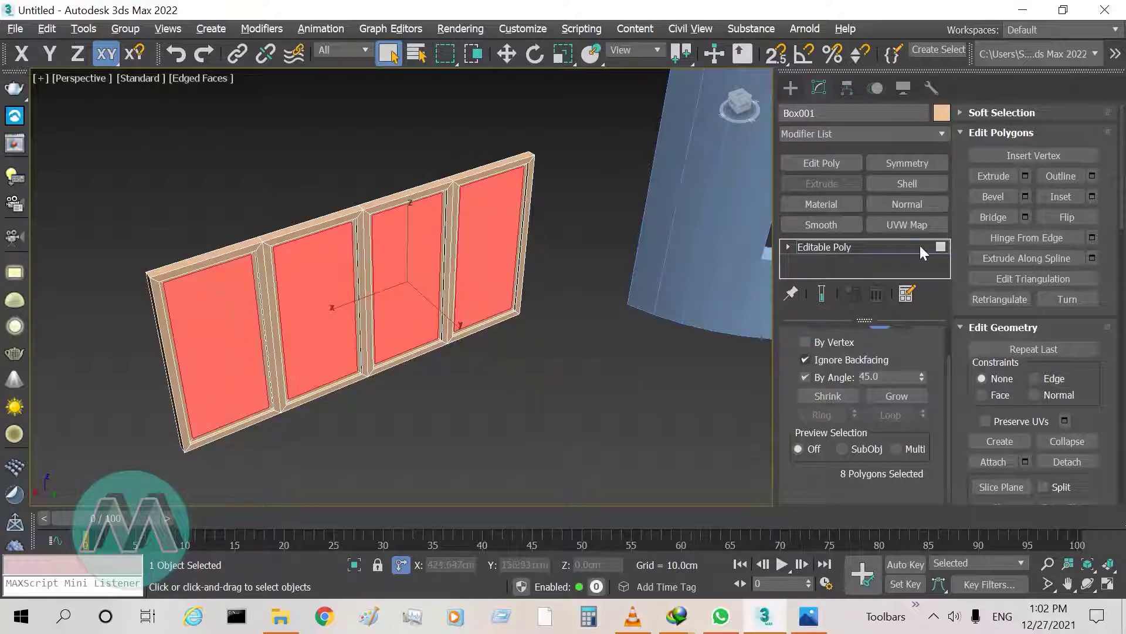
left_click(1025, 176)
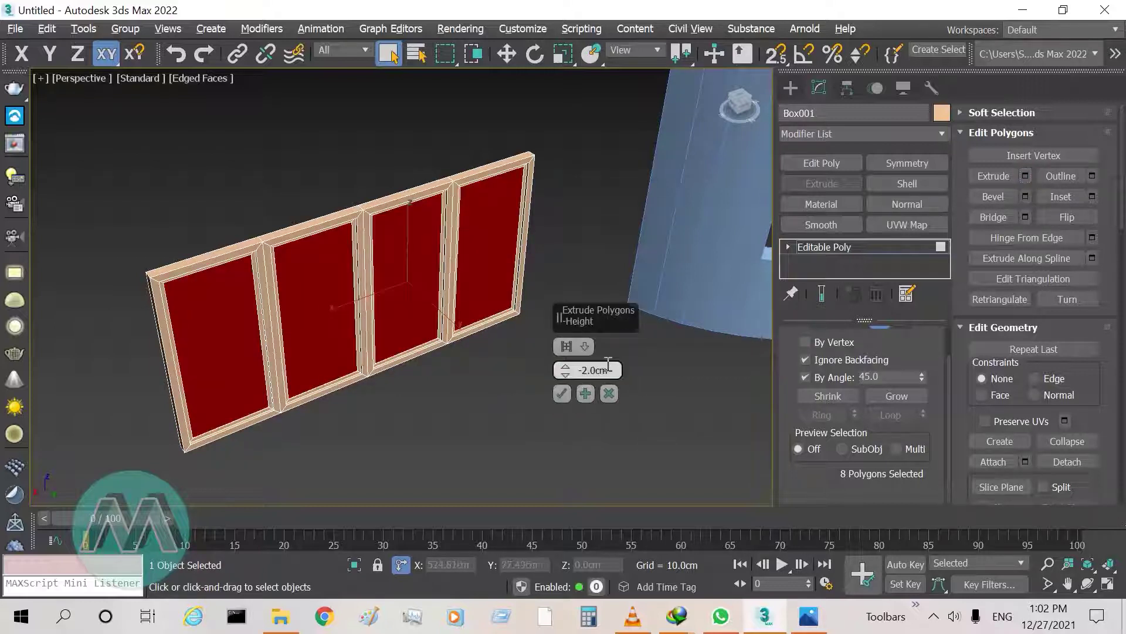
left_click_drag(612, 370, 555, 373)
type("-1.25")
key("Return")
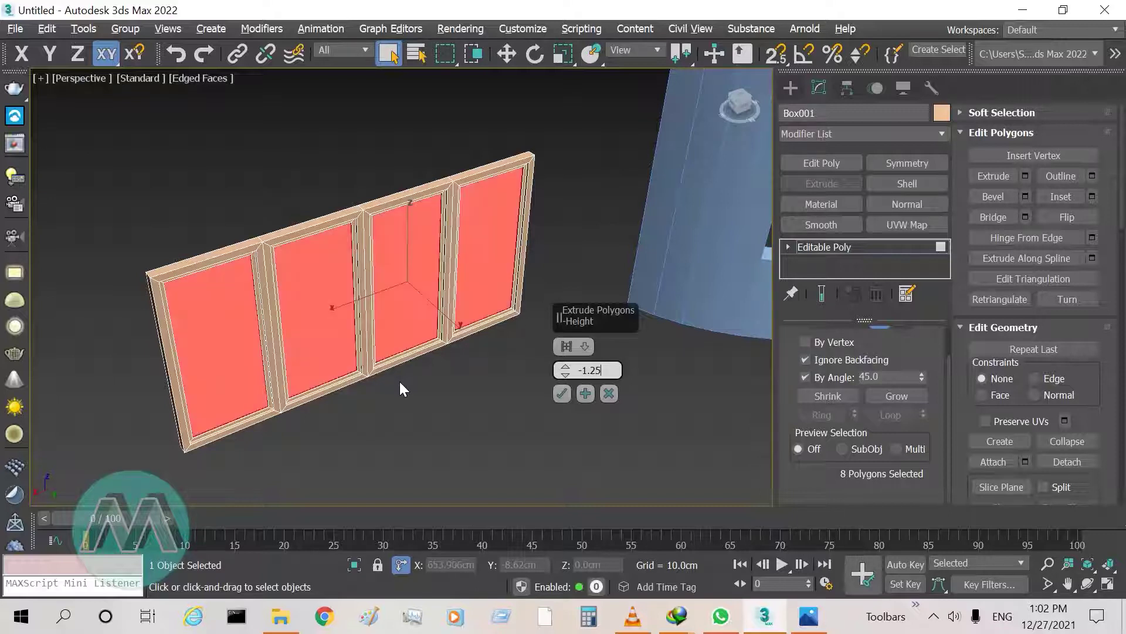
left_click(563, 395)
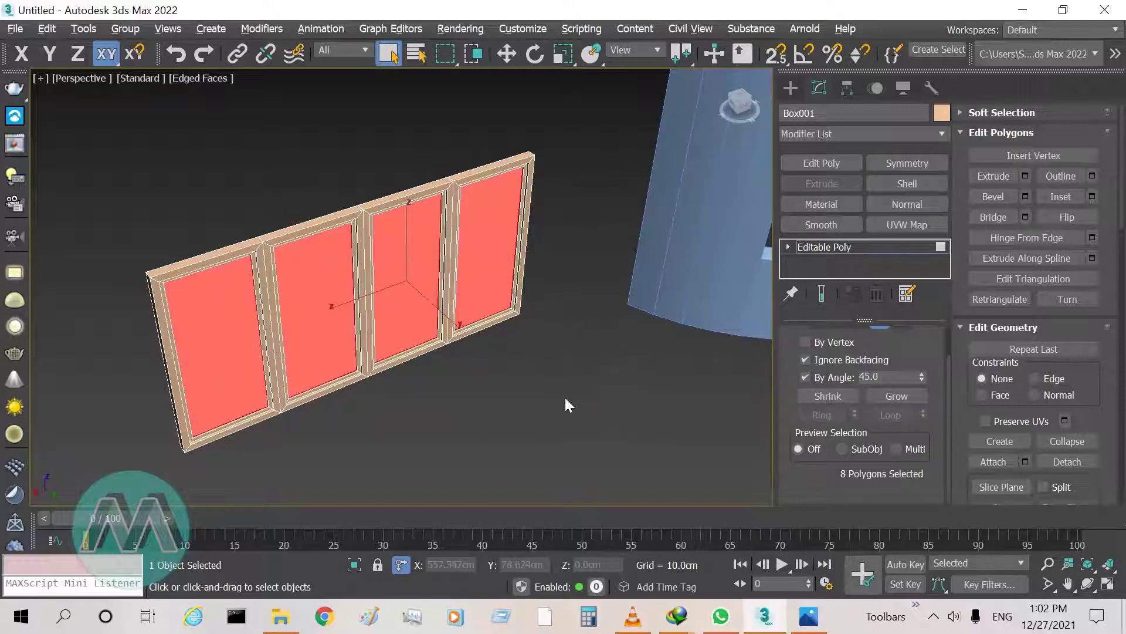
Deselect the faces and inspect the stepped panes in a maximized Top view, then Perspective
left_click(554, 393)
key("alt+w")
left_click(309, 175)
key("alt+w")
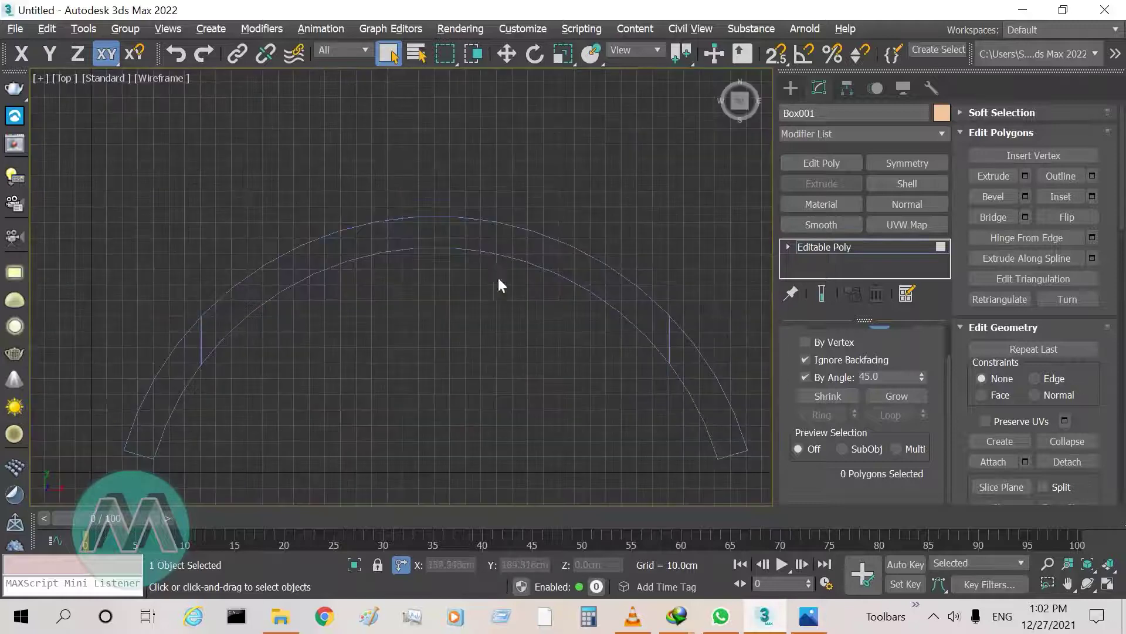
left_click(1047, 564)
left_click_drag(377, 184, 520, 129)
mouse_move(470, 229)
left_mouse_down()
mouse_move(490, 136)
mouse_move(479, 150)
mouse_move(536, 194)
mouse_move(487, 219)
left_mouse_up()
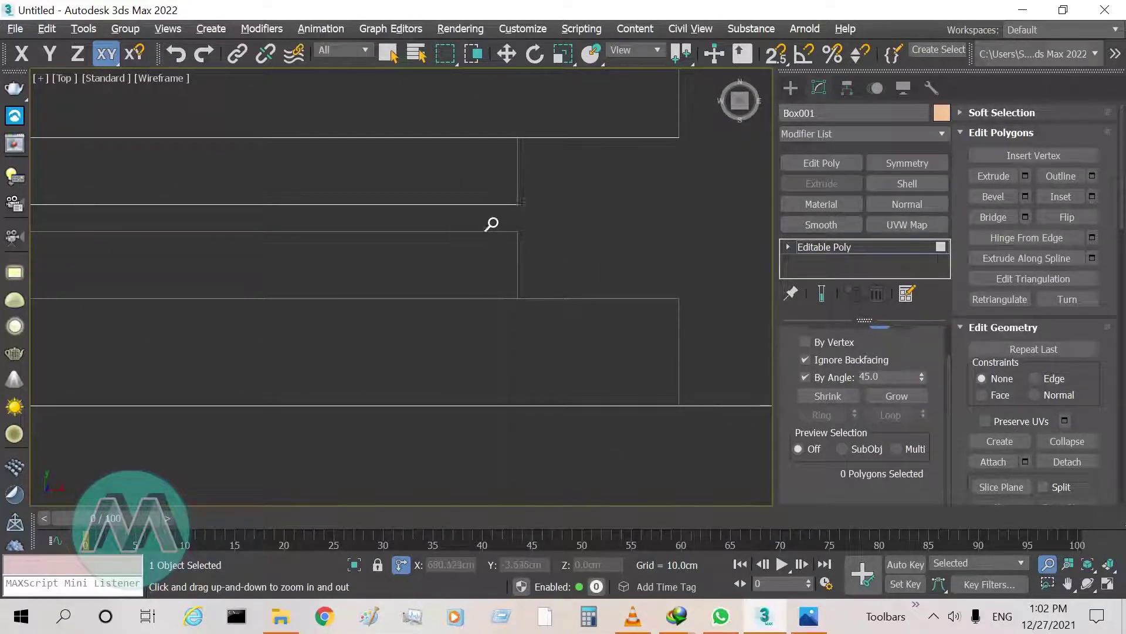
key("alt+w")
key("alt+w")
right_click(575, 397)
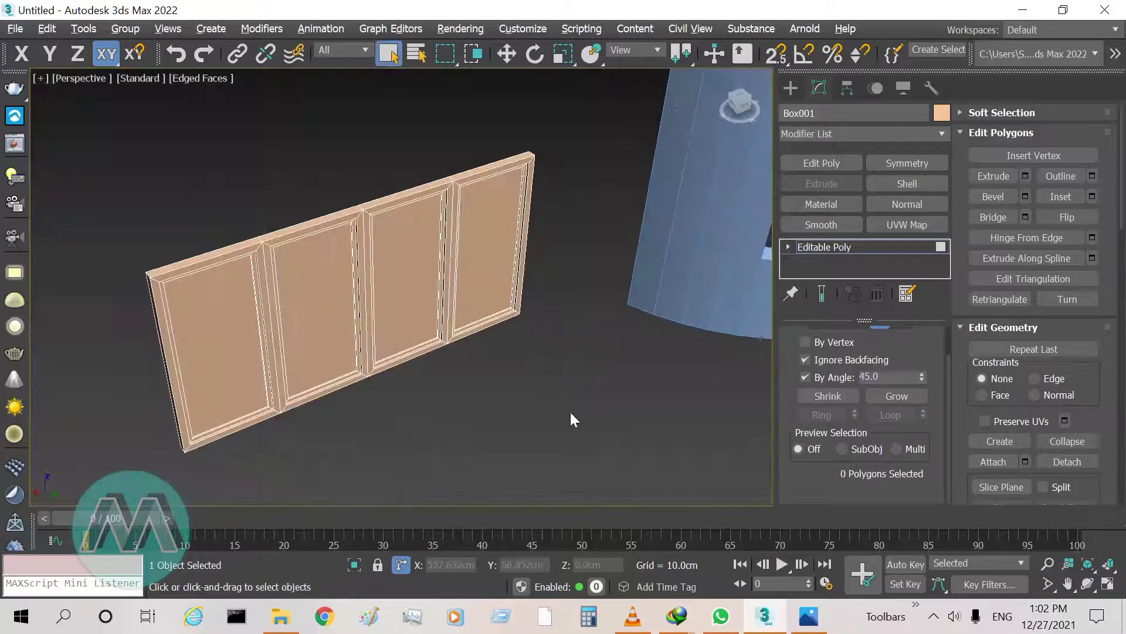
middle_click_drag(546, 411, 365, 372, "alt")
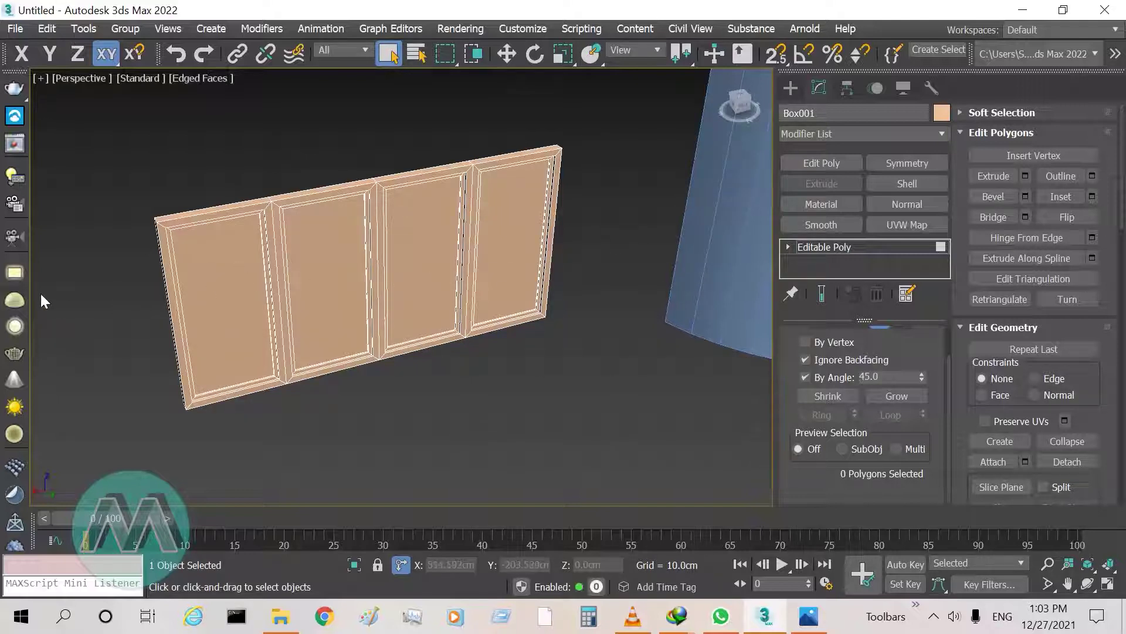
middle_click_drag(466, 383, 423, 388, "alt")
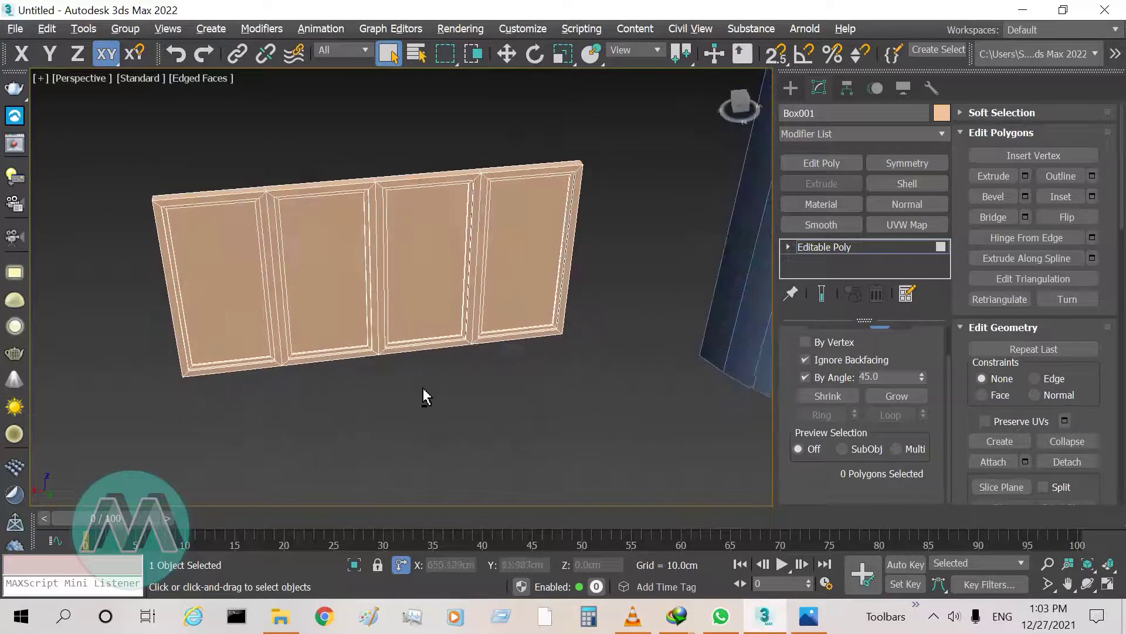
scroll(915, 379, "up", 2)
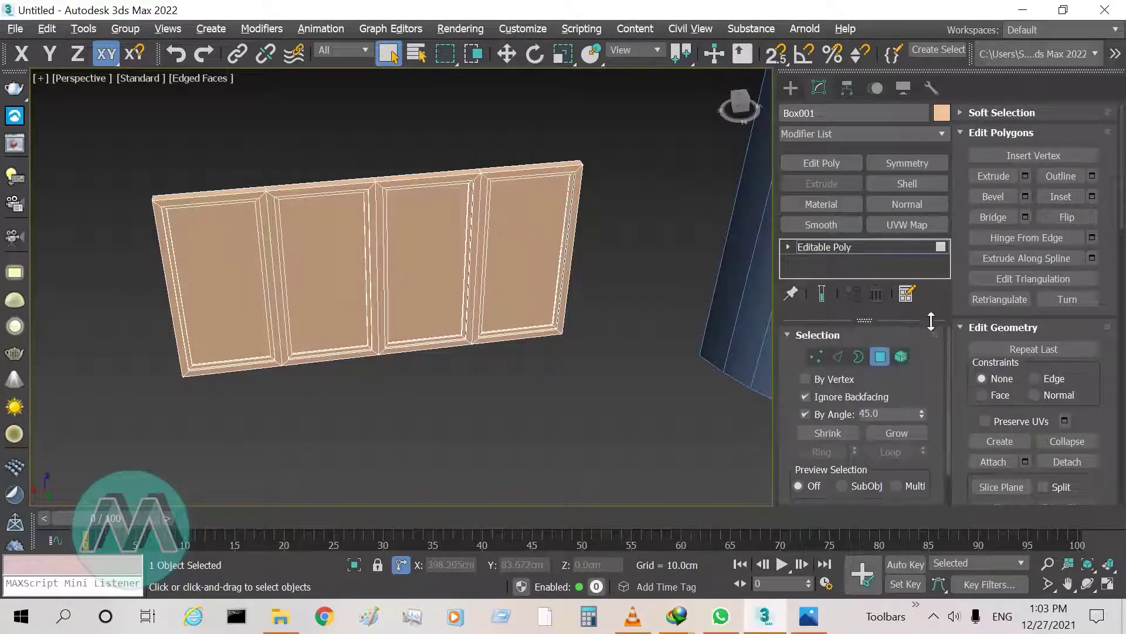
In Edge mode with Ignore Backfacing off, select the horizontal edges of all four panels
left_click(838, 356)
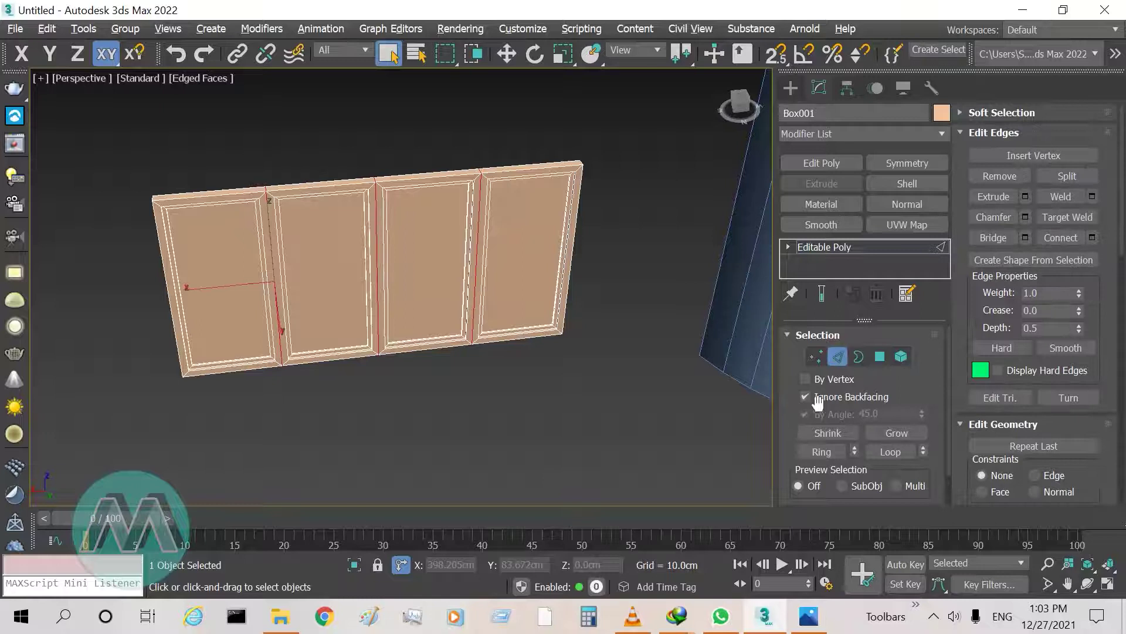
left_click(806, 396)
left_click_drag(197, 158, 234, 319)
left_click_drag(241, 417, 239, 422)
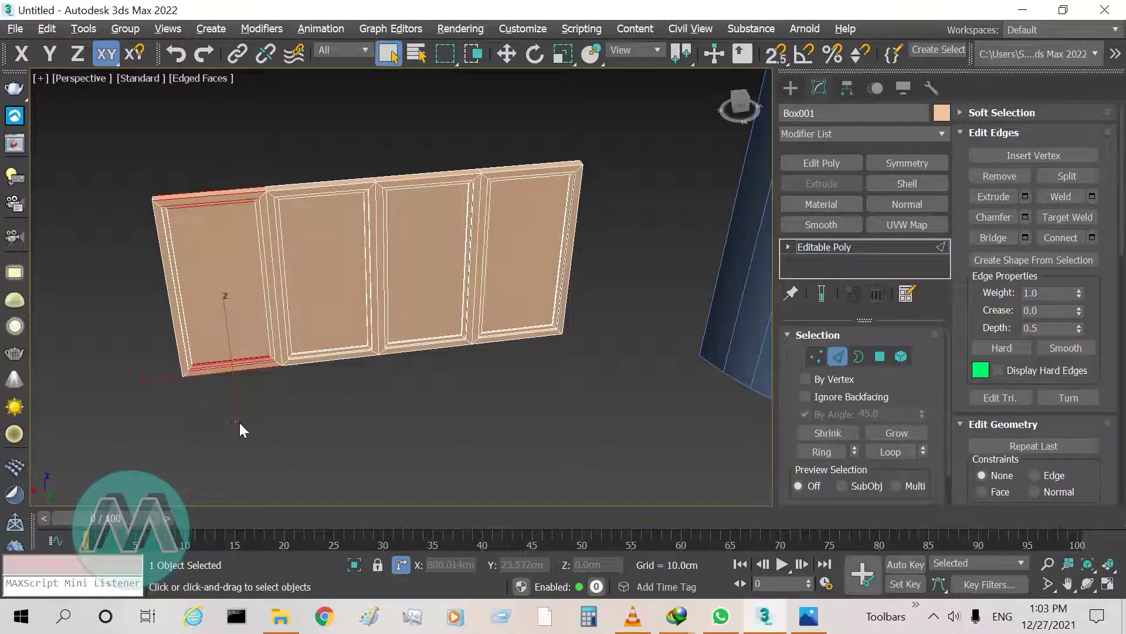
middle_click_drag(374, 421, 358, 405, "alt")
left_click_drag(325, 200, 335, 467, "ctrl")
left_click_drag(418, 117, 440, 419, "ctrl")
left_click_drag(535, 108, 534, 441, "ctrl")
middle_click_drag(348, 341, 328, 365, "alt")
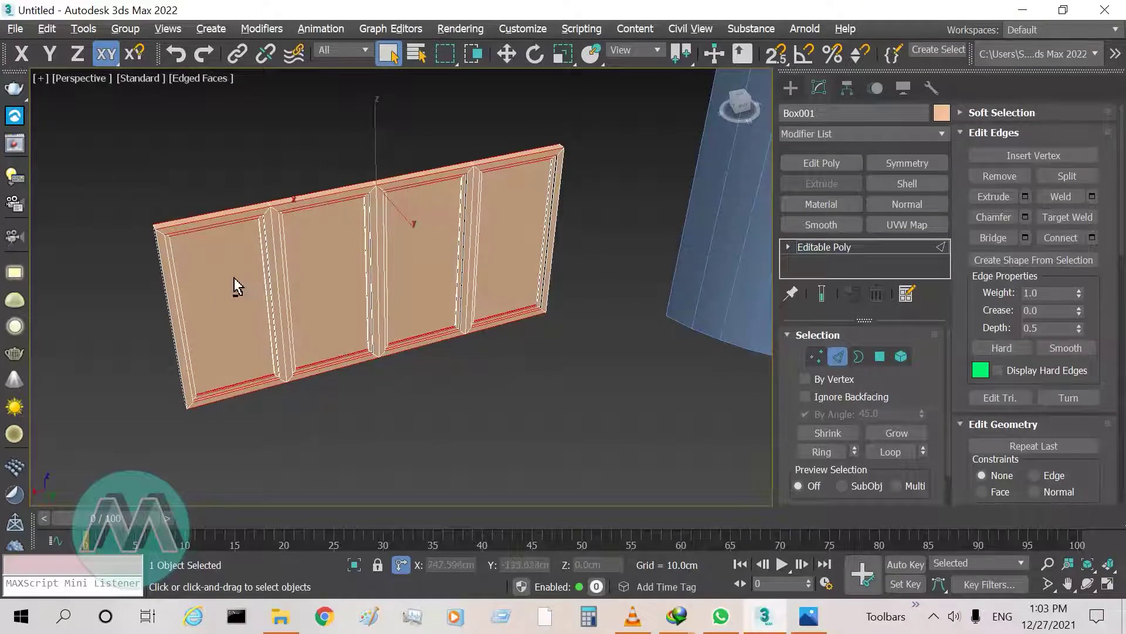
mouse_move(240, 290)
middle_mouse_down("alt")
mouse_move(279, 307)
mouse_move(399, 271)
mouse_move(246, 287)
middle_mouse_up("alt")
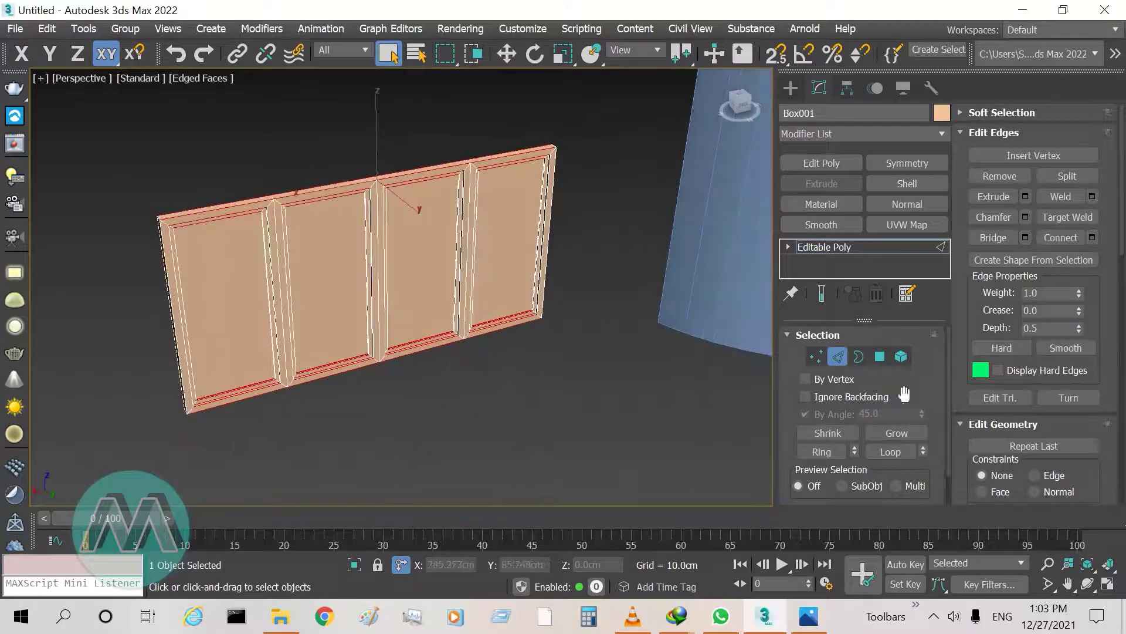
scroll(947, 381, "down", 2)
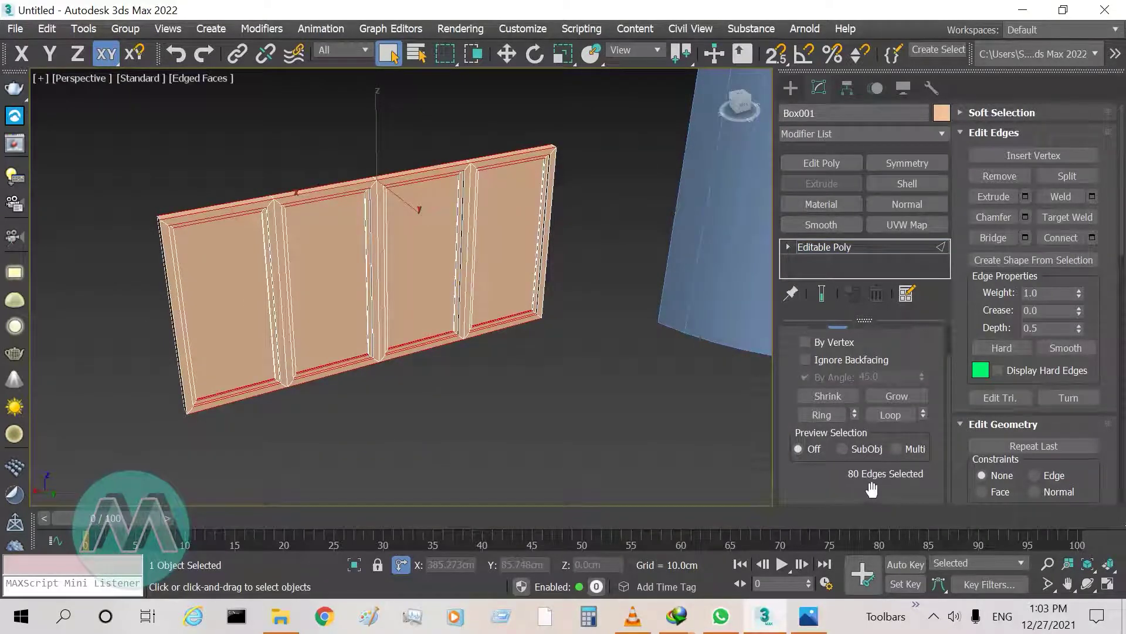
Connect the selected edges with 5 segments and return to object level
left_click(1092, 237)
left_click_drag(609, 310, 623, 299)
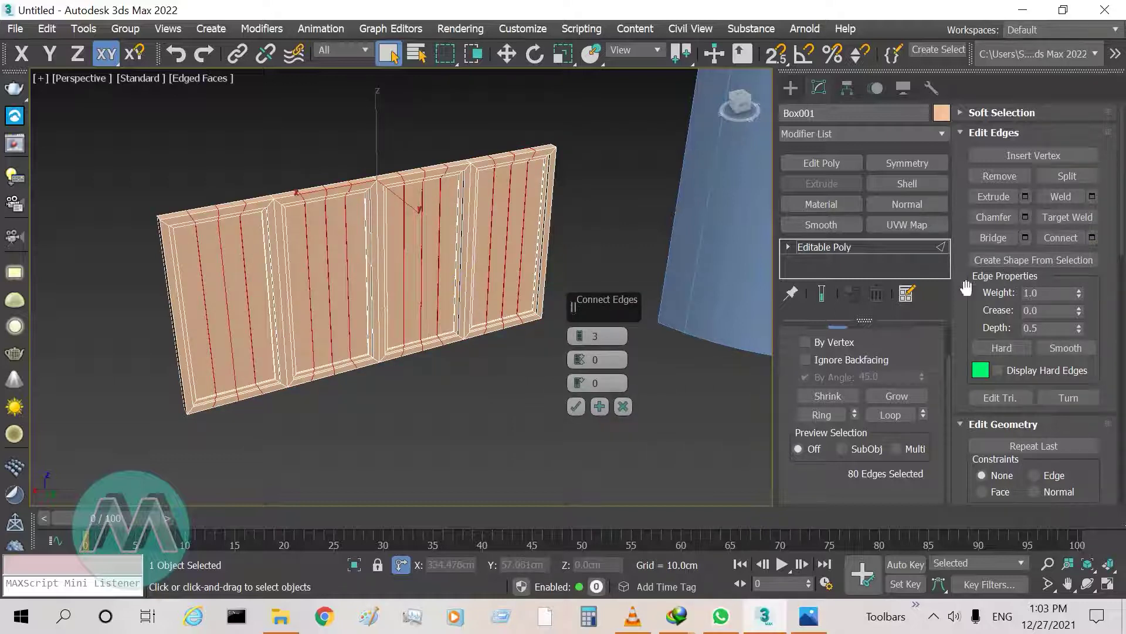
left_click(583, 341)
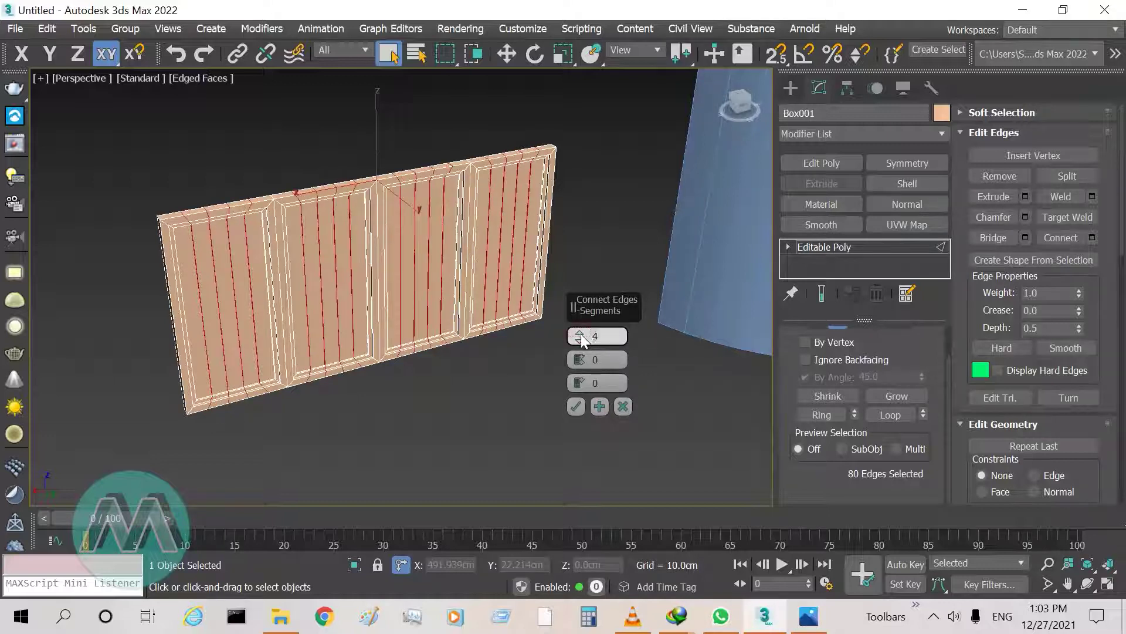
left_click(583, 341)
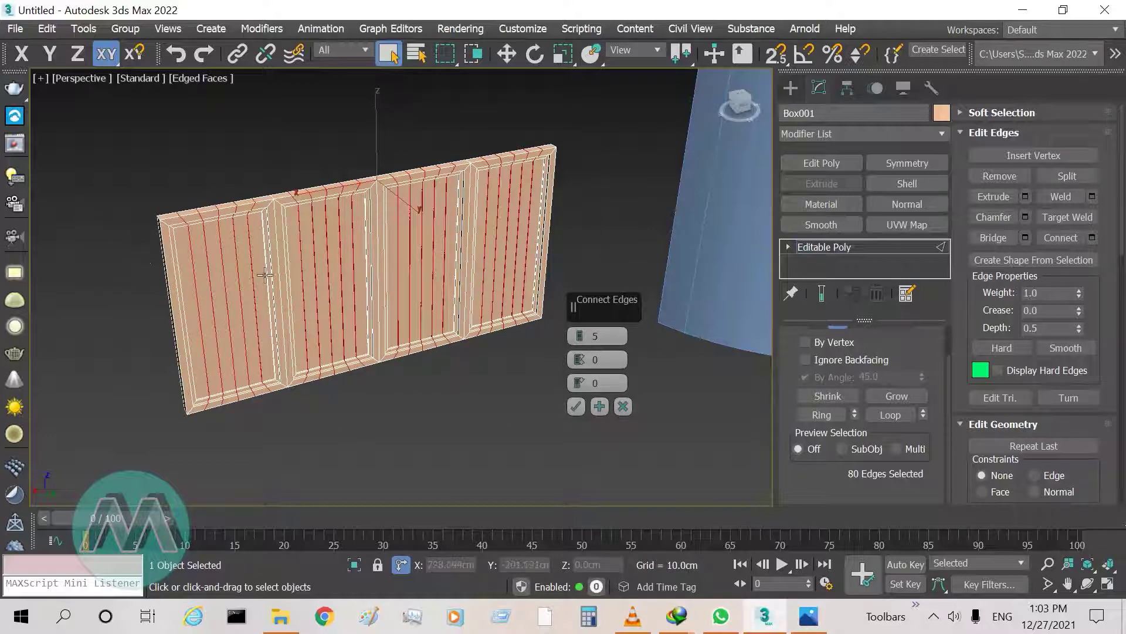
left_click(576, 406)
left_click(892, 249)
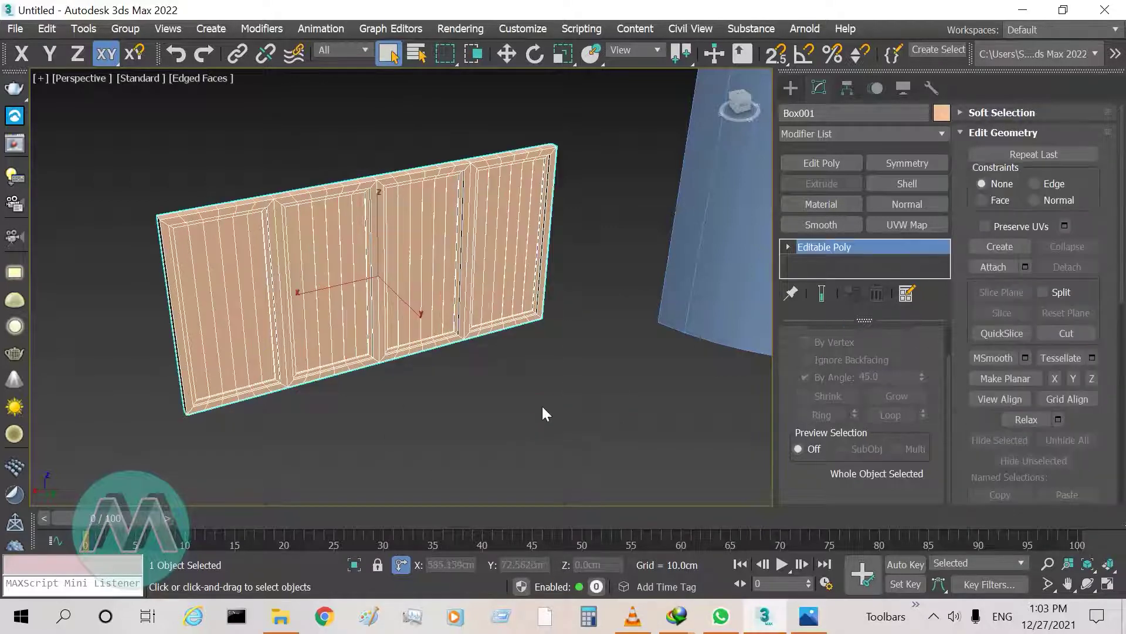
Select the window frame box in Front view, turn on snapping and pick the Move tool
left_click(542, 406)
middle_click_drag(581, 394, 375, 376, "alt")
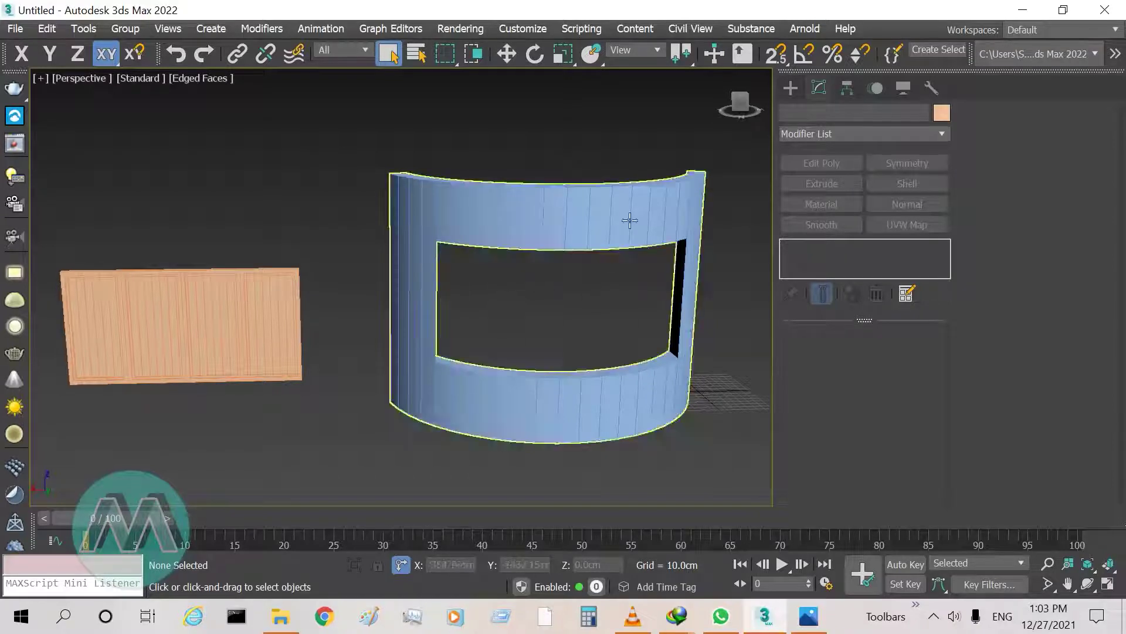
key("f")
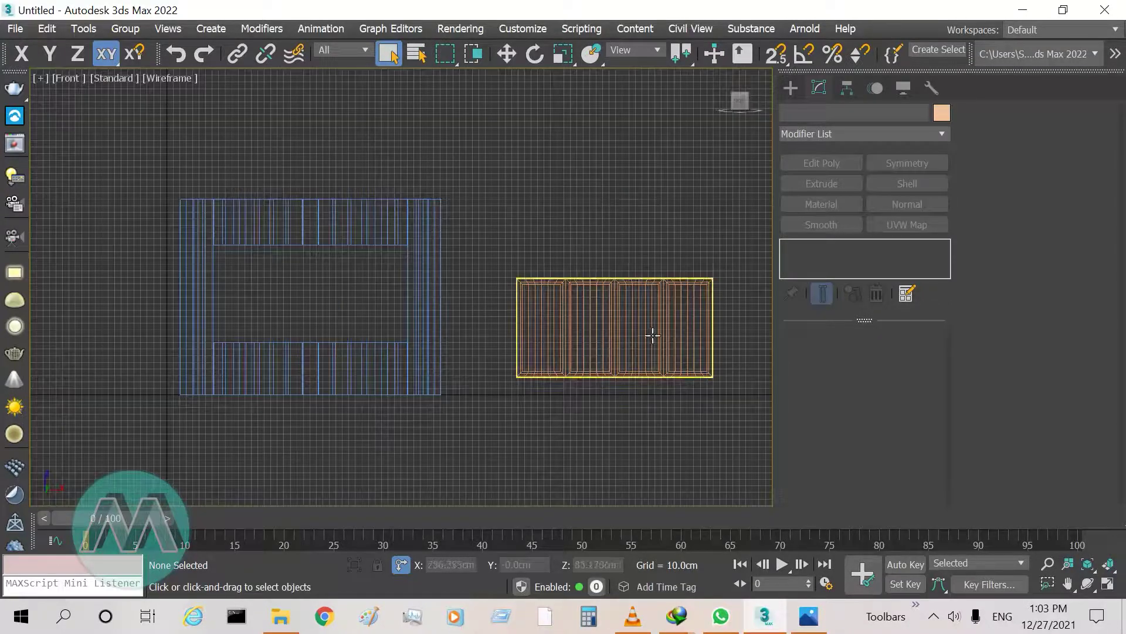
left_click(633, 295)
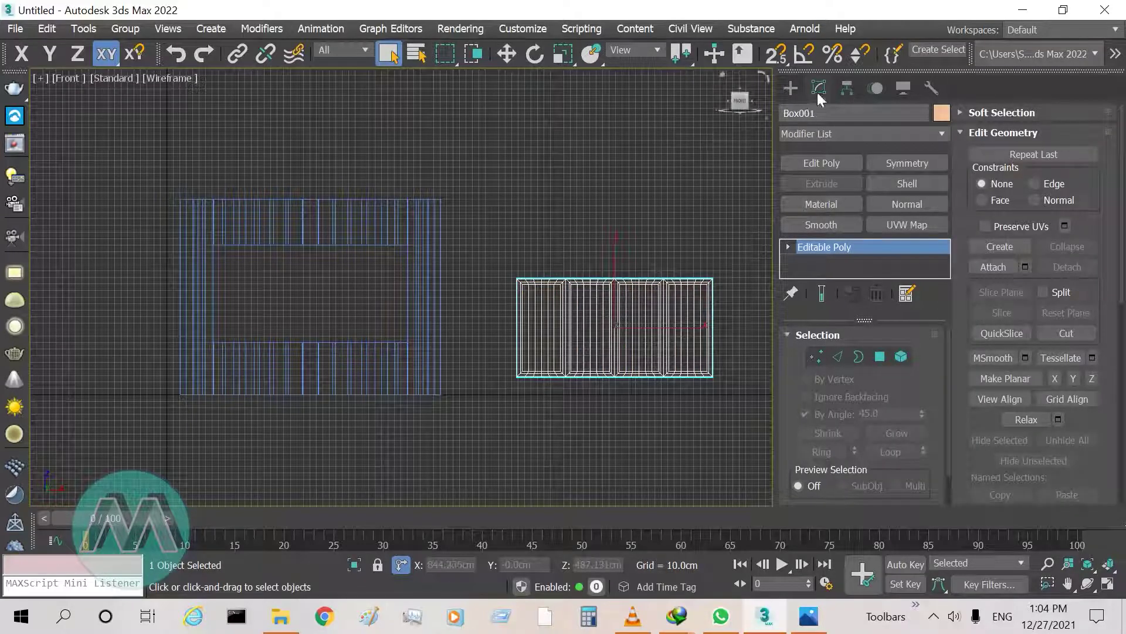
left_click_drag(643, 56, 551, 56)
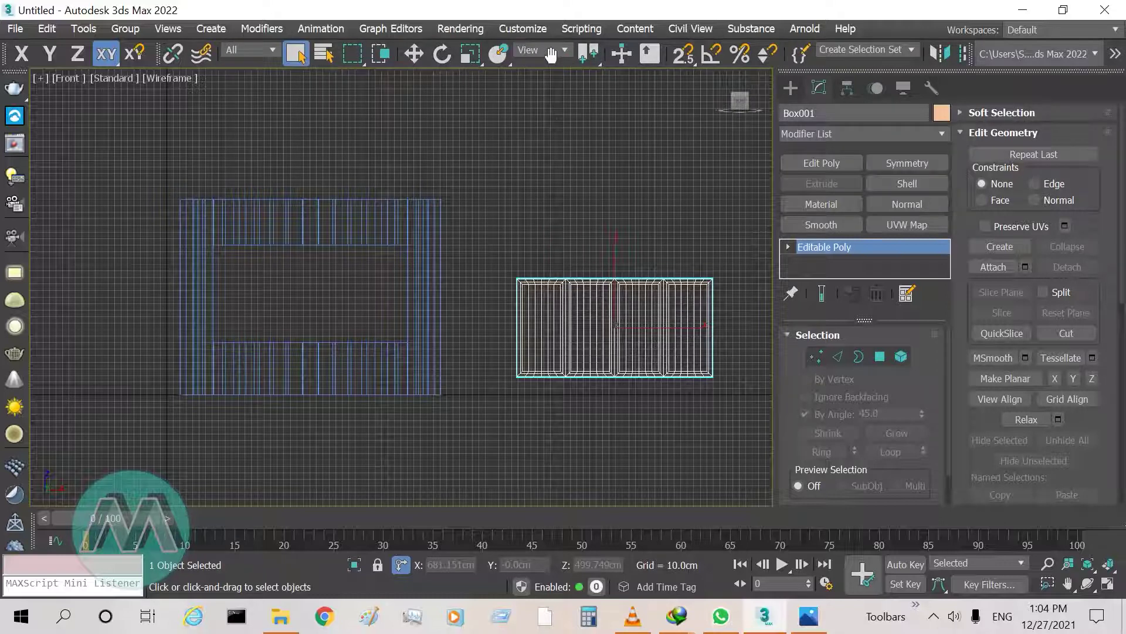
left_click(682, 56)
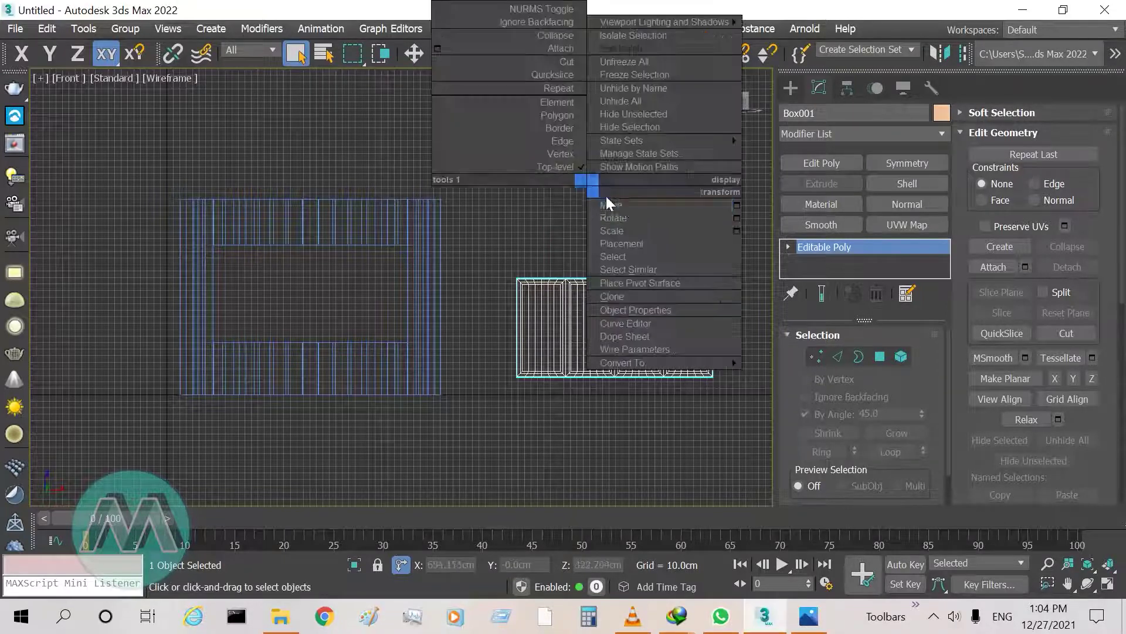
key("w")
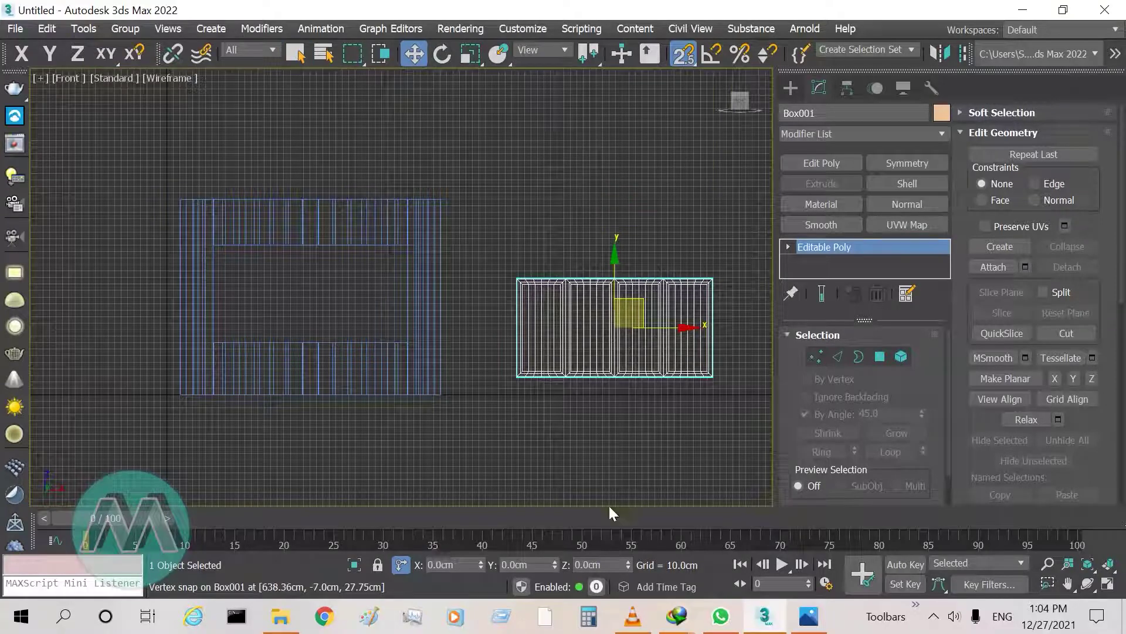
Zoom in on the wall opening area and hide the home grid
left_click(1048, 583)
left_click_drag(563, 339, 140, 396)
scroll(635, 481, "up", 2)
scroll(598, 464, "down", 1)
right_click(564, 414)
key("g")
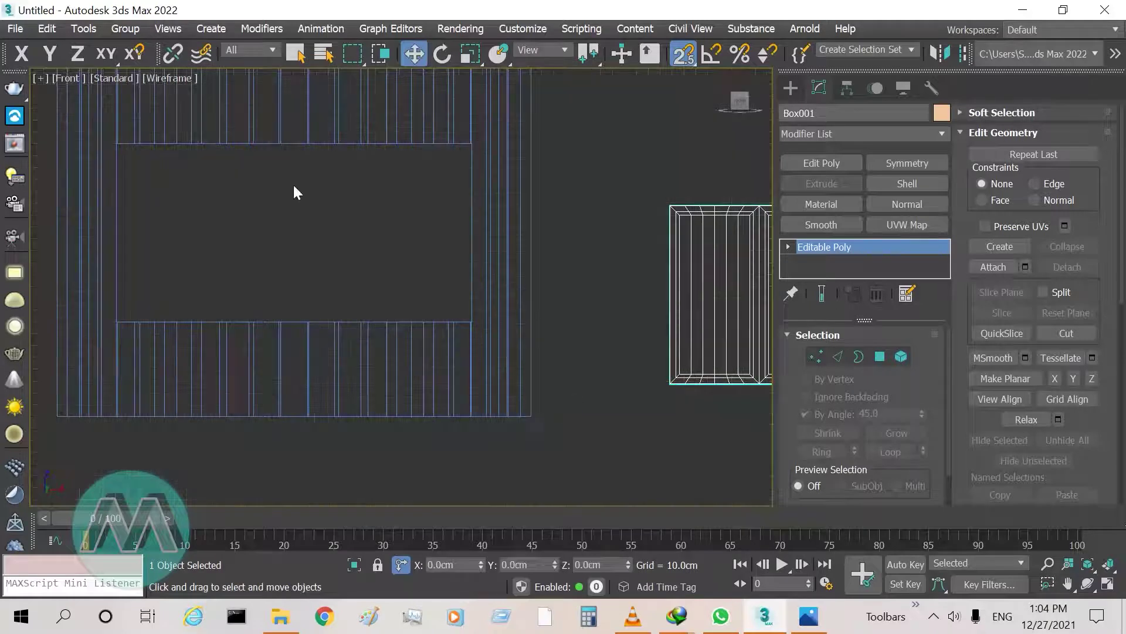
In Grid and Snap Settings, turn Midpoint off so only Vertex snapping remains
right_click(683, 54)
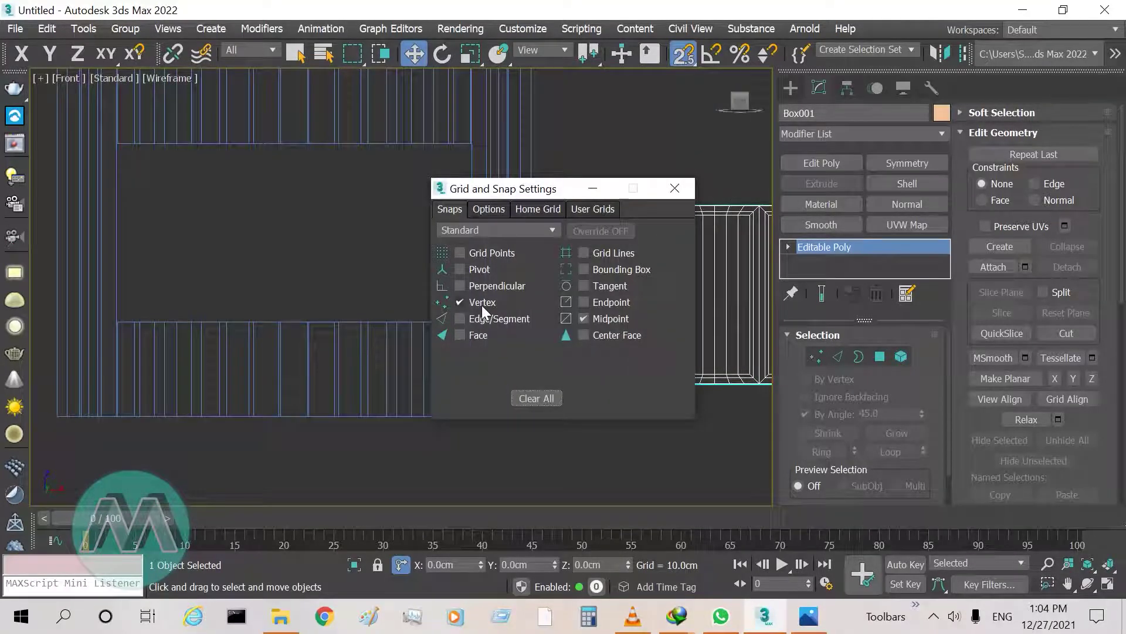
left_click(613, 322)
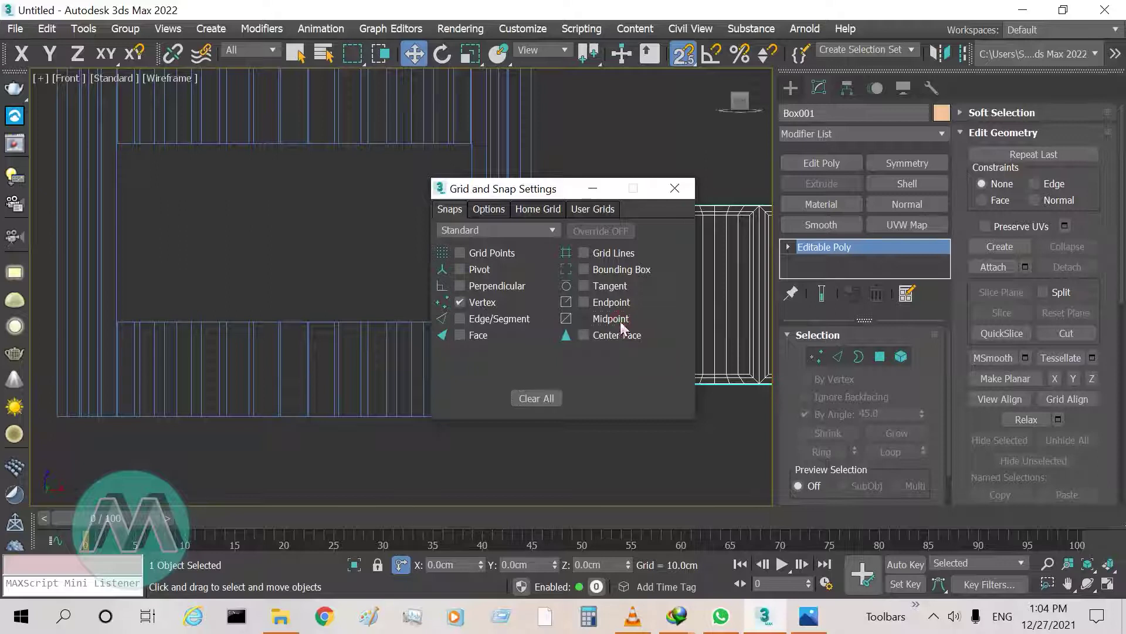
left_click(675, 189)
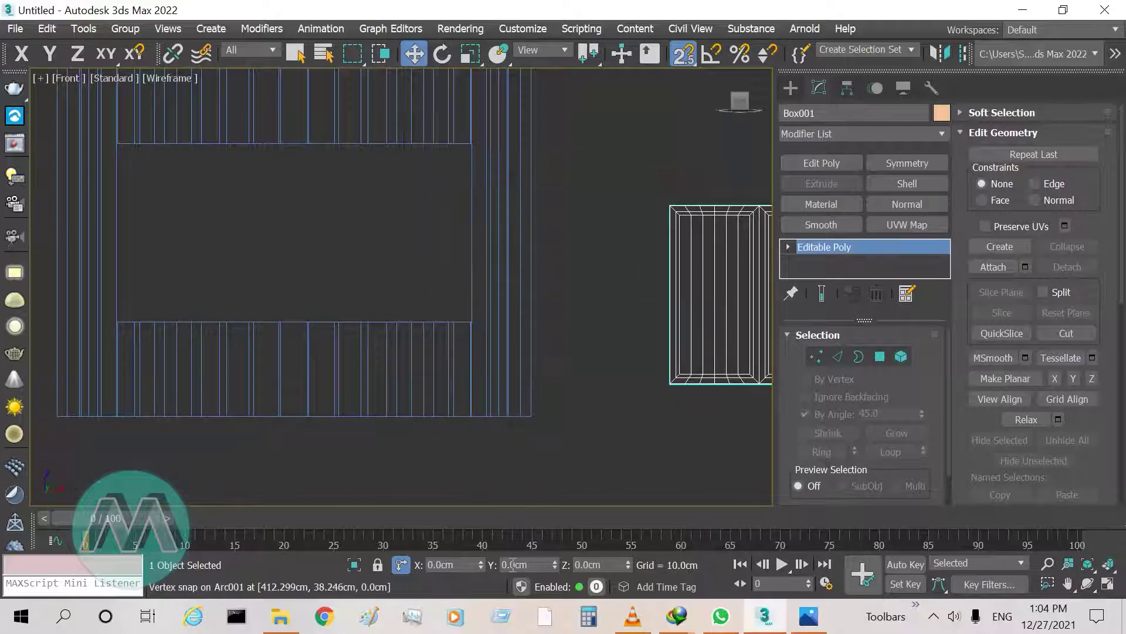
Lock the selection and snap Box001's lower-left vertex onto the wall opening's arc vertex
left_click(378, 568)
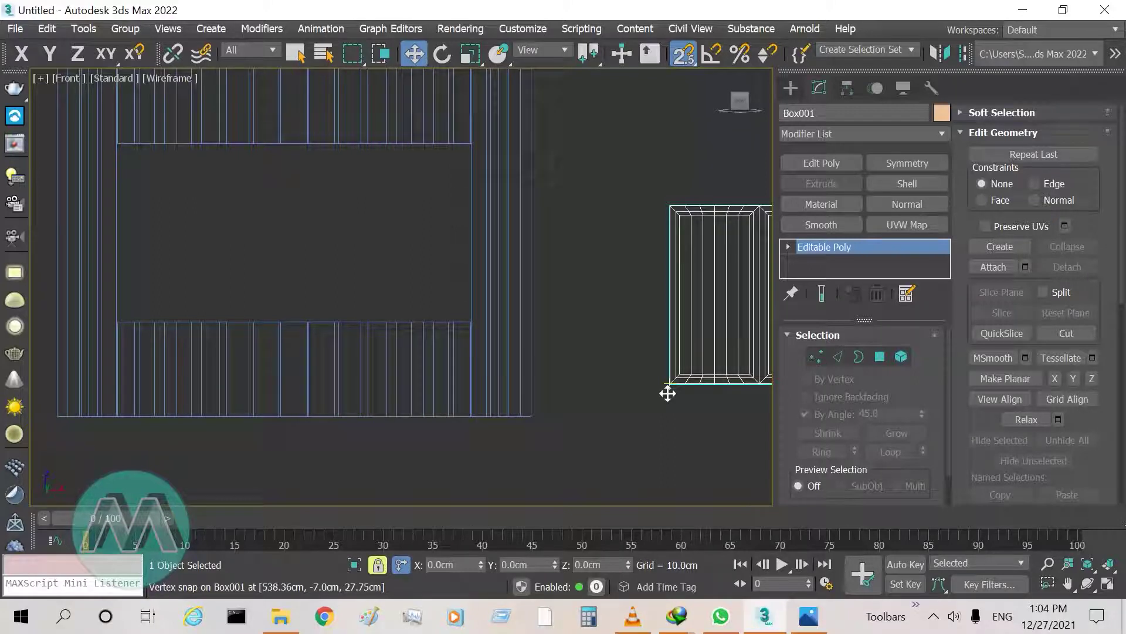
left_click_drag(673, 382, 111, 319)
scroll(108, 322, "up", 5)
scroll(157, 315, "up", 4)
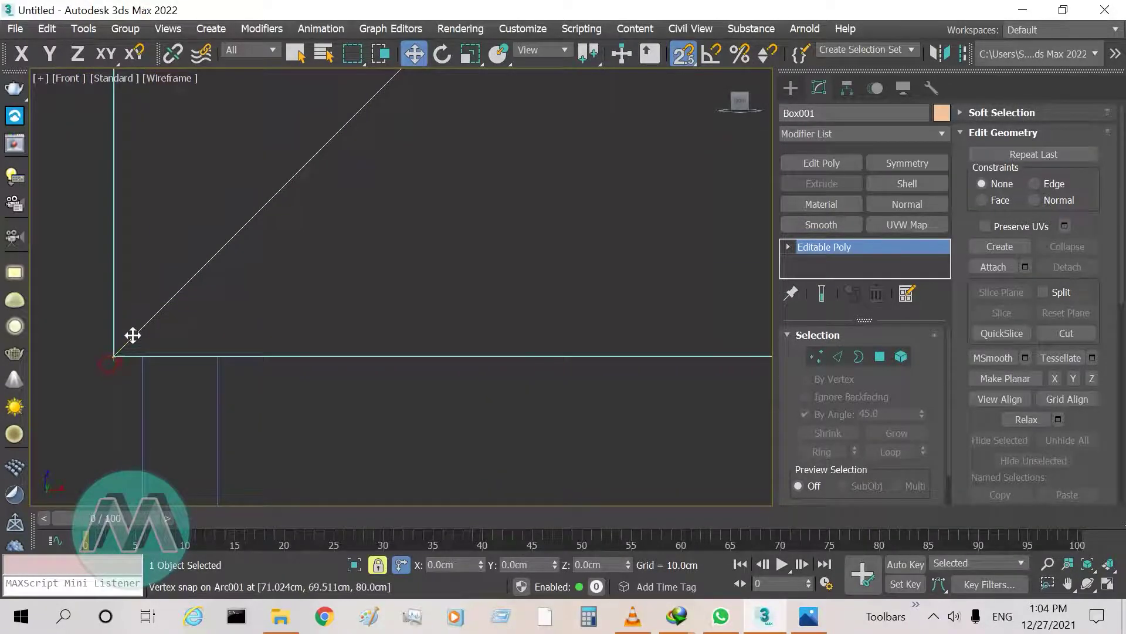
left_click_drag(132, 335, 119, 355)
scroll(117, 360, "down", 8)
scroll(458, 396, "up", 4)
scroll(359, 377, "down", 5)
middle_click_drag(221, 267, 409, 276)
In Top view, move the frame along Y with snapping off onto the curved wall's front
key("alt+w")
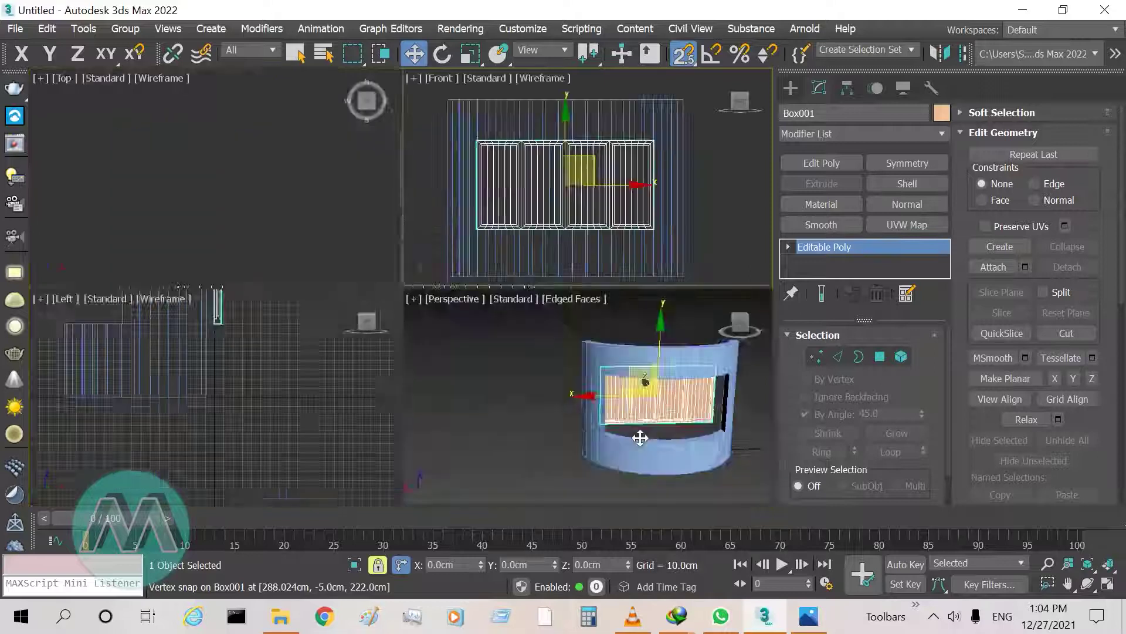
key("alt+w")
middle_click_drag(317, 325, 357, 354, "alt")
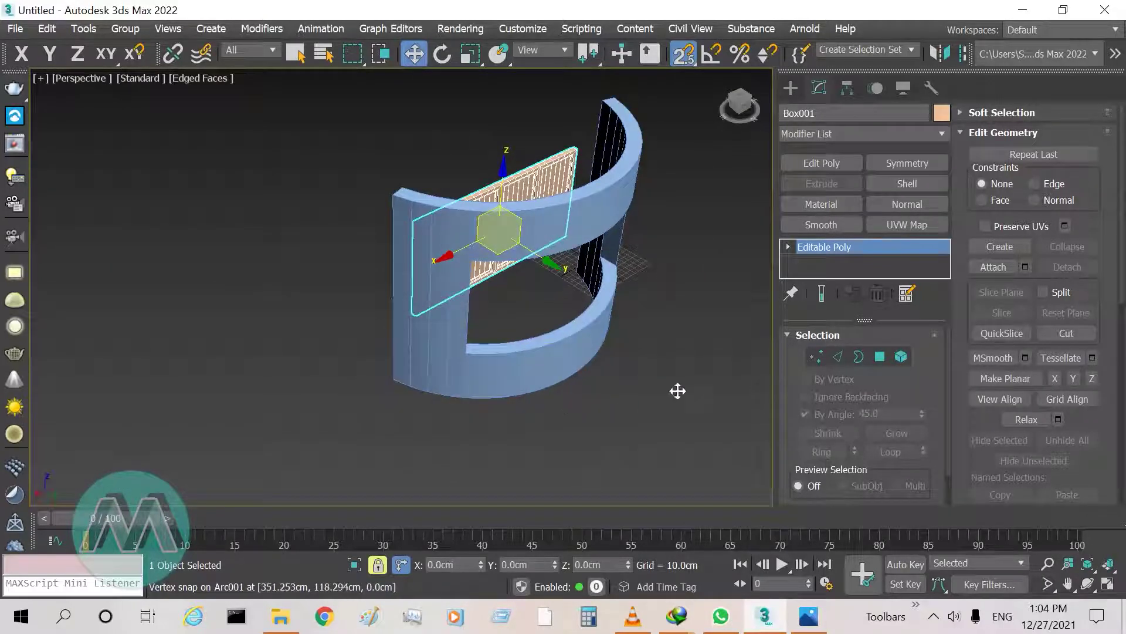
middle_click_drag(626, 401, 579, 389)
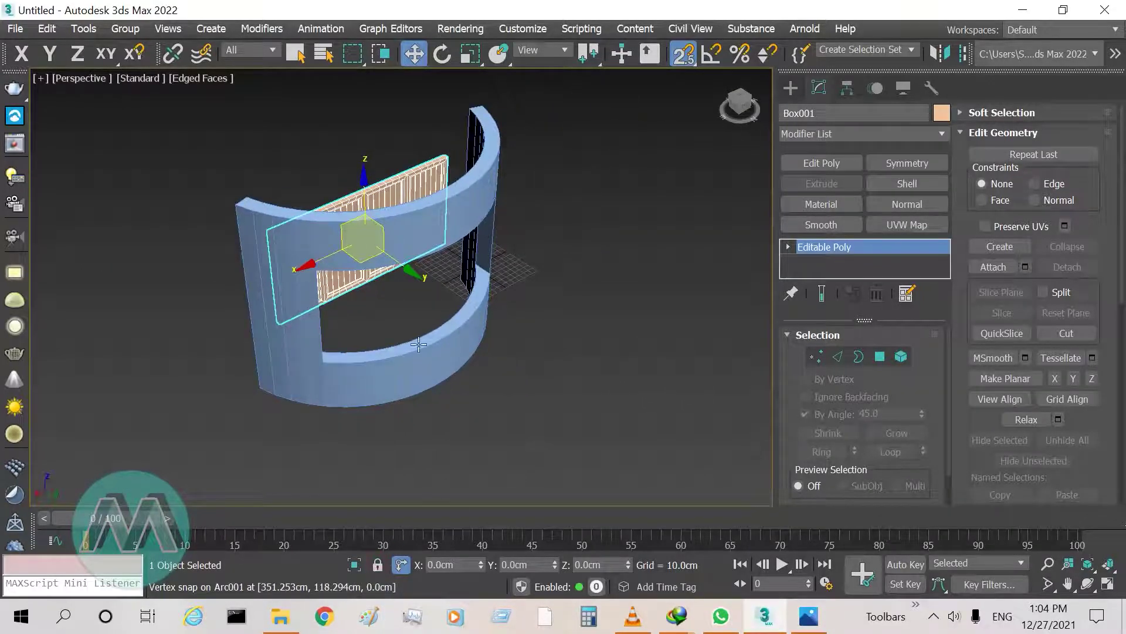
key("t")
key("z")
scroll(455, 351, "down", 5)
scroll(470, 255, "up", 1)
scroll(682, 79, "up", 2)
key("s")
key("F6")
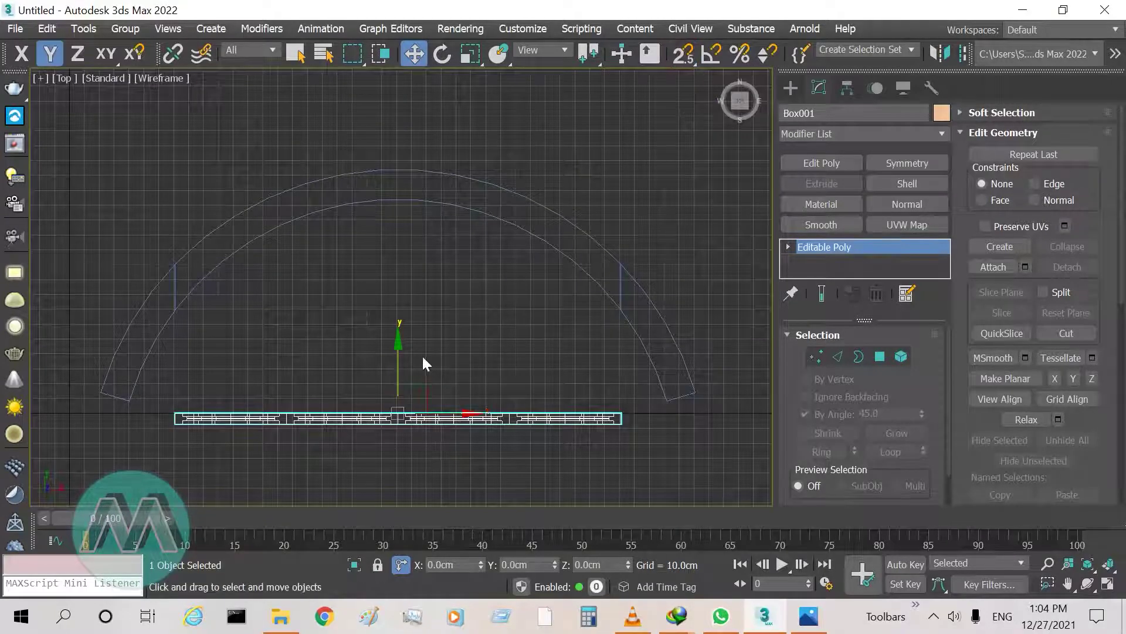
left_click_drag(397, 361, 403, 126)
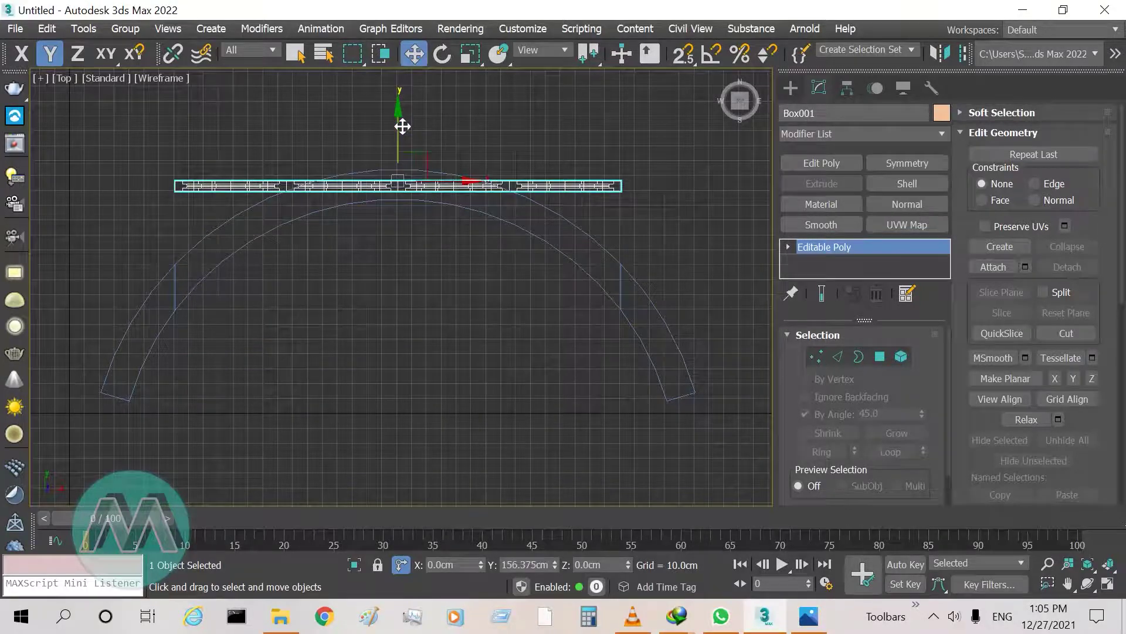
left_click(626, 435)
Select the window frame and add a Bend modifier from the Modifier List
key("p")
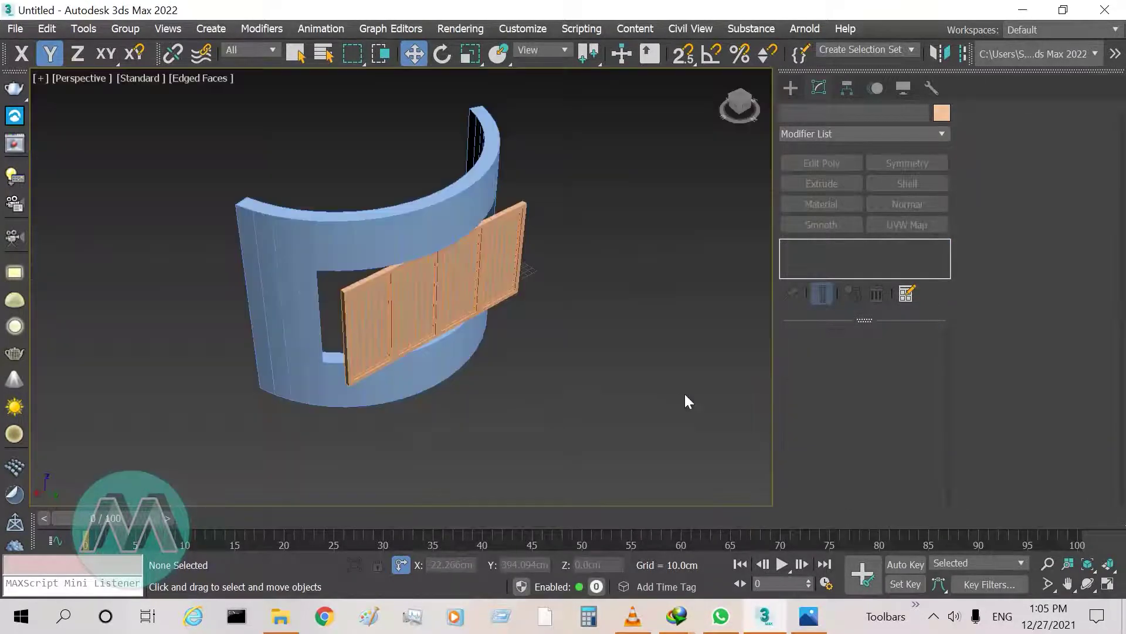
middle_click_drag(589, 388, 512, 295, "alt")
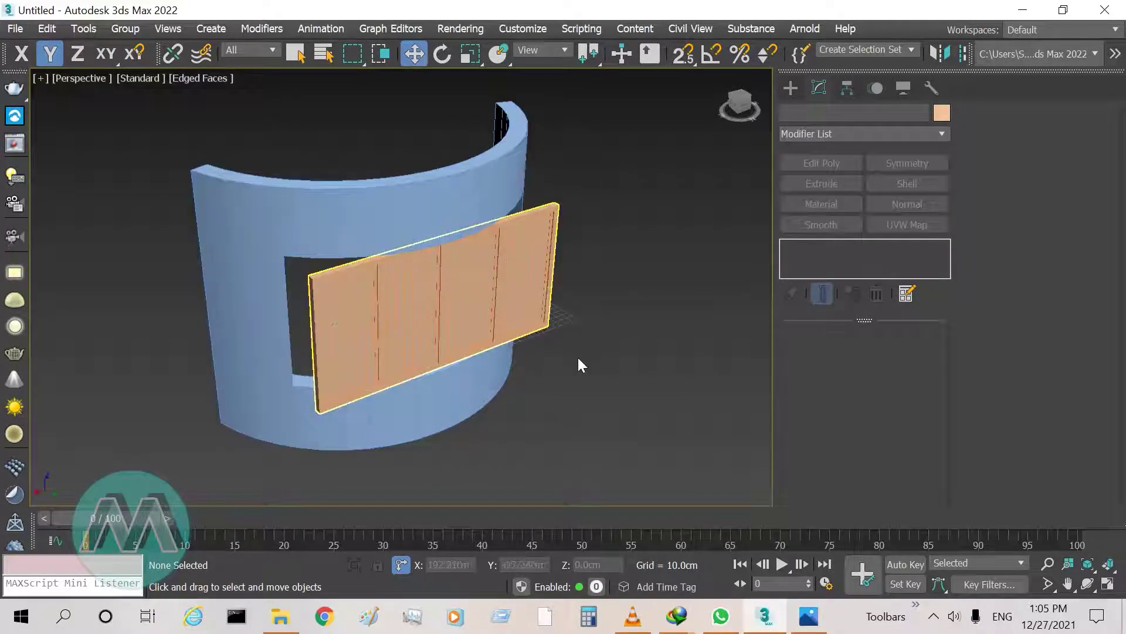
left_click(295, 53)
left_click(523, 270)
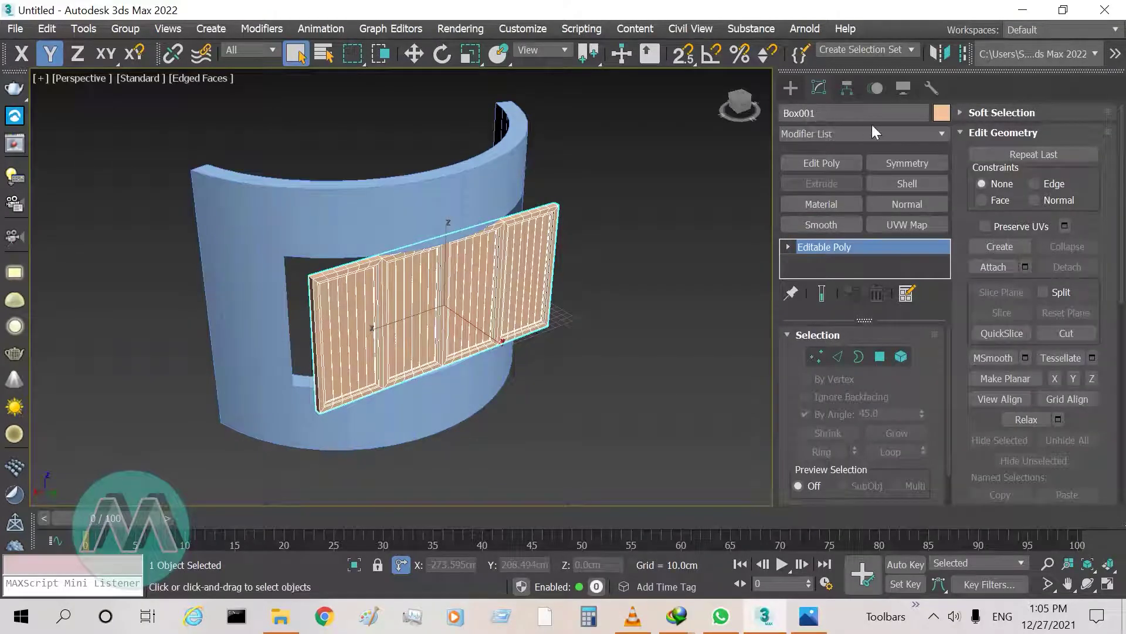
left_click(949, 132)
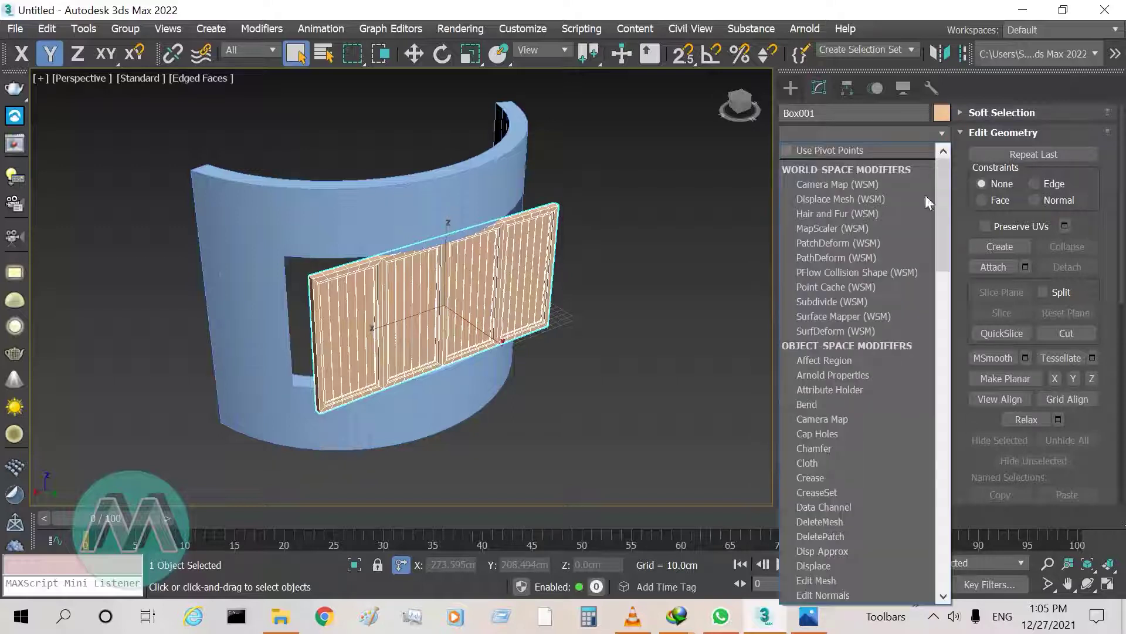
left_click(811, 403)
scroll(439, 315, "up", 3)
scroll(447, 340, "down", 3)
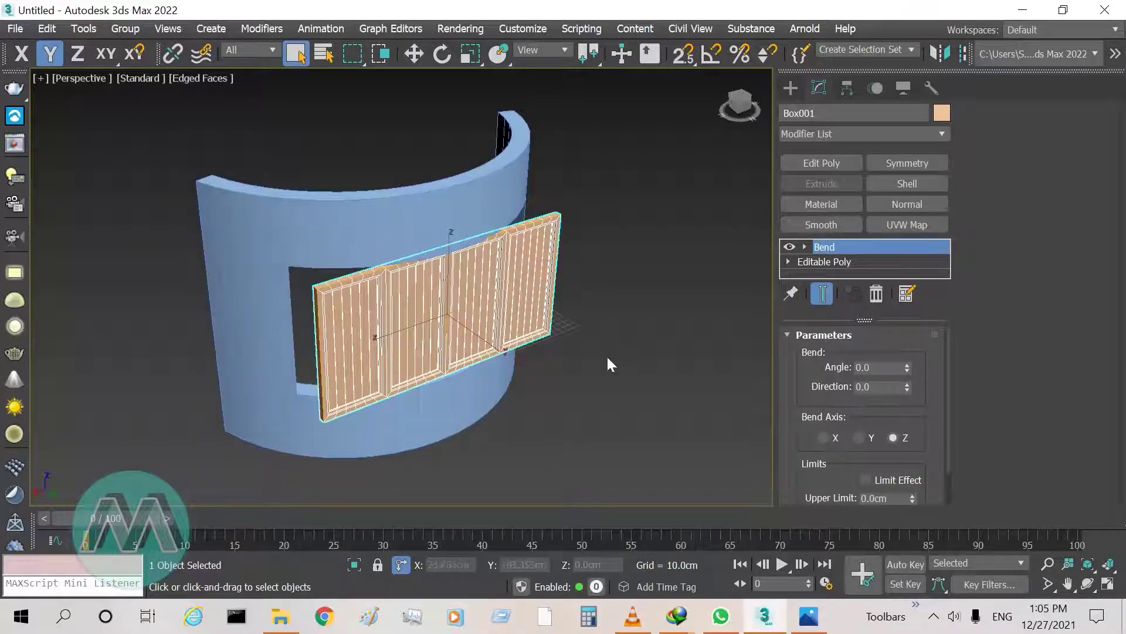
Set the Bend angle to 90 on the X axis, then drag it to -85
double_click(886, 367)
key("Return")
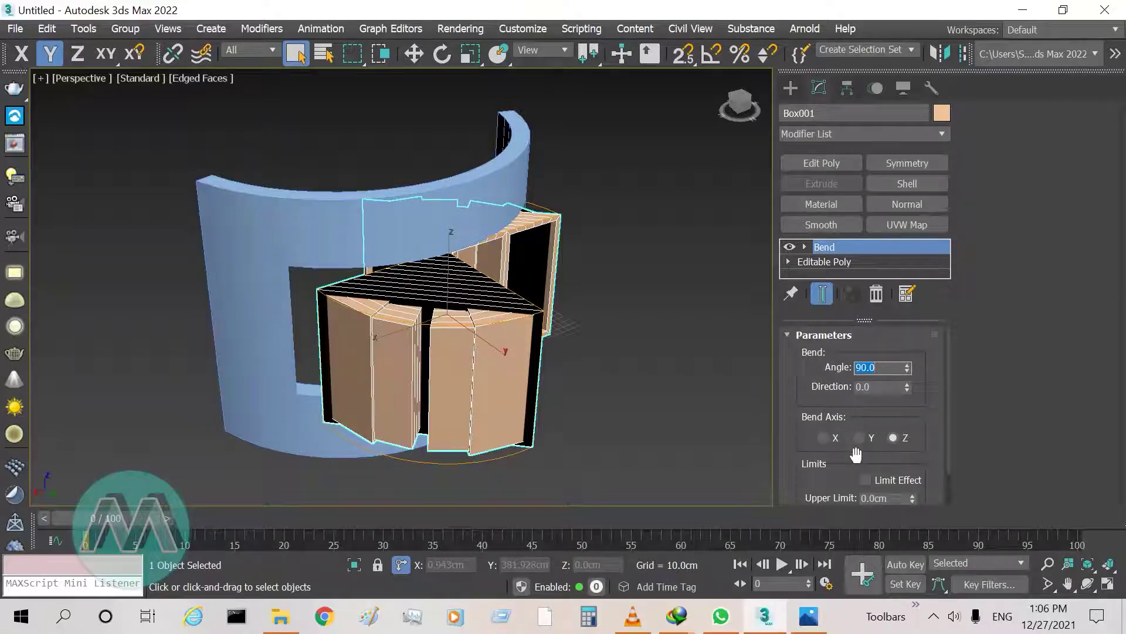
left_click(823, 439)
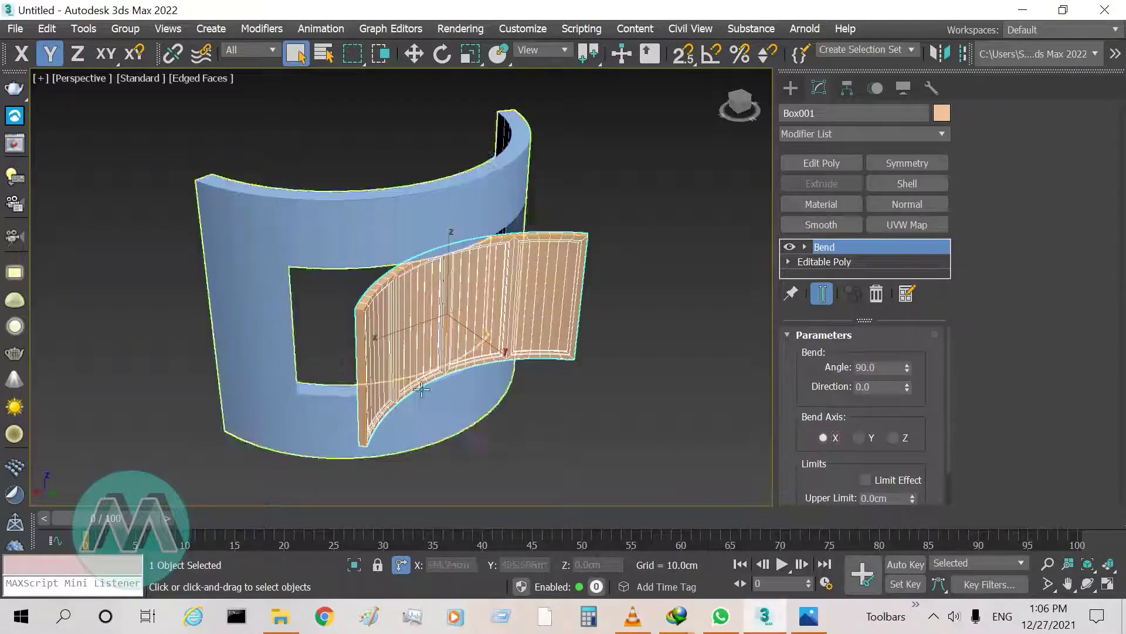
mouse_move(541, 423)
middle_mouse_down("alt")
mouse_move(500, 435)
mouse_move(359, 419)
mouse_move(428, 438)
mouse_move(546, 426)
mouse_move(541, 439)
mouse_move(544, 421)
mouse_move(555, 430)
middle_mouse_up("alt")
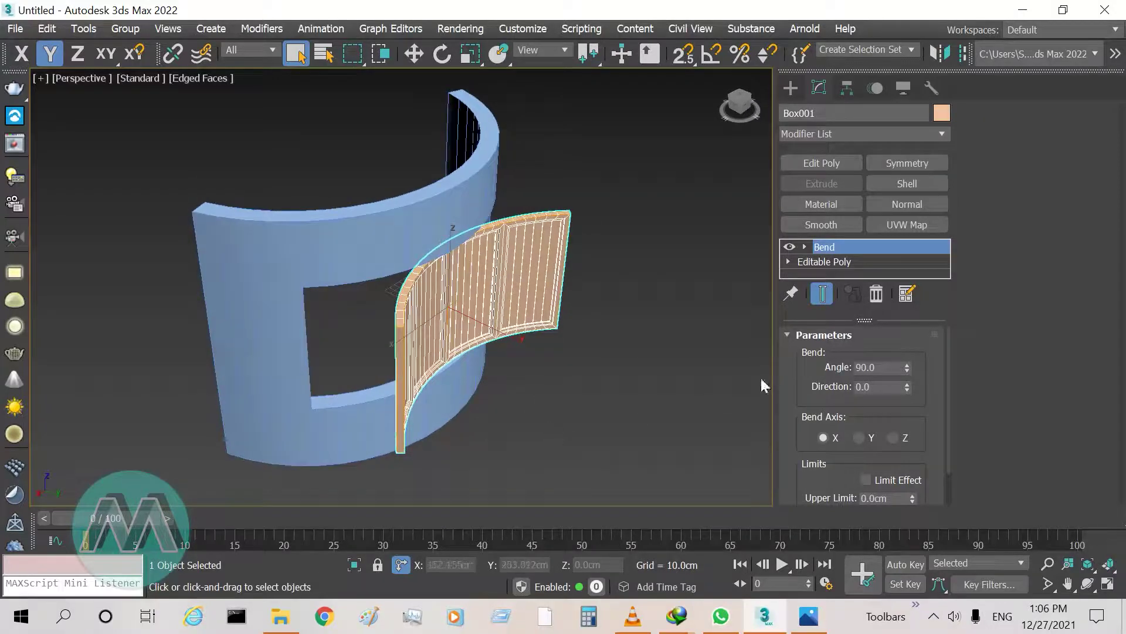
left_click(908, 365)
left_click_drag(910, 367, 954, 570)
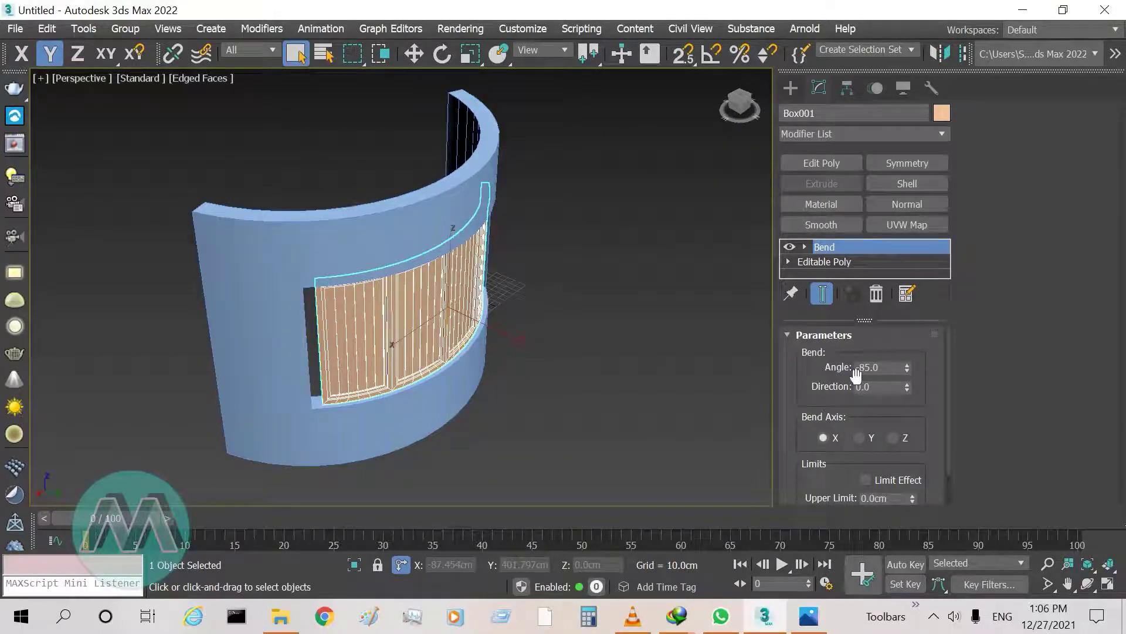
right_click(554, 313)
key("alt+w")
key("alt+w")
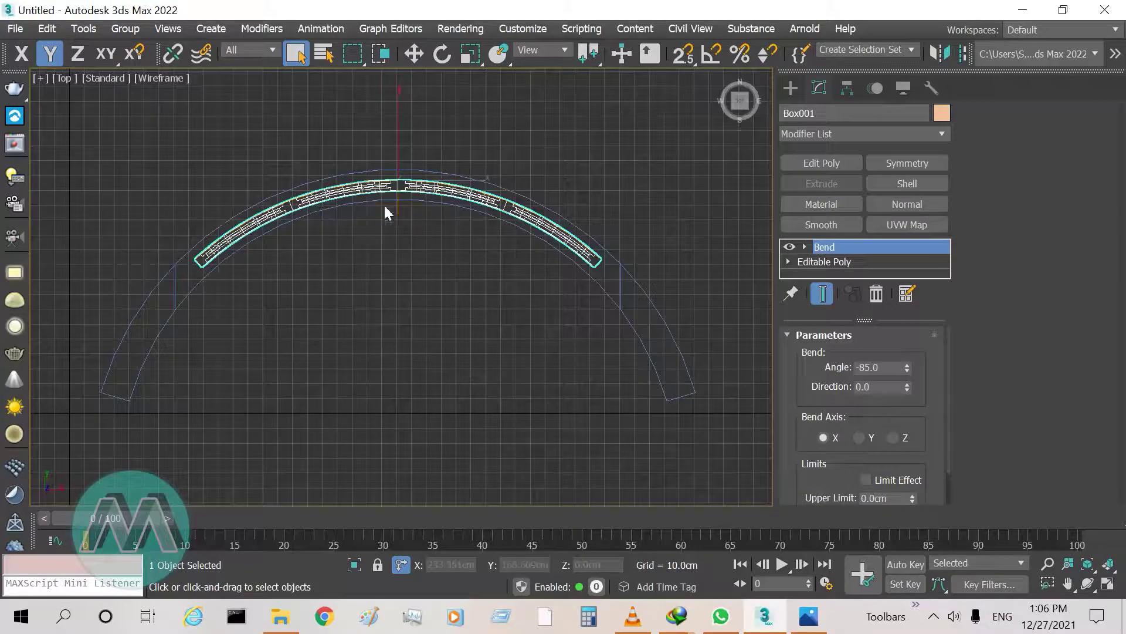
scroll(465, 152, "up", 3)
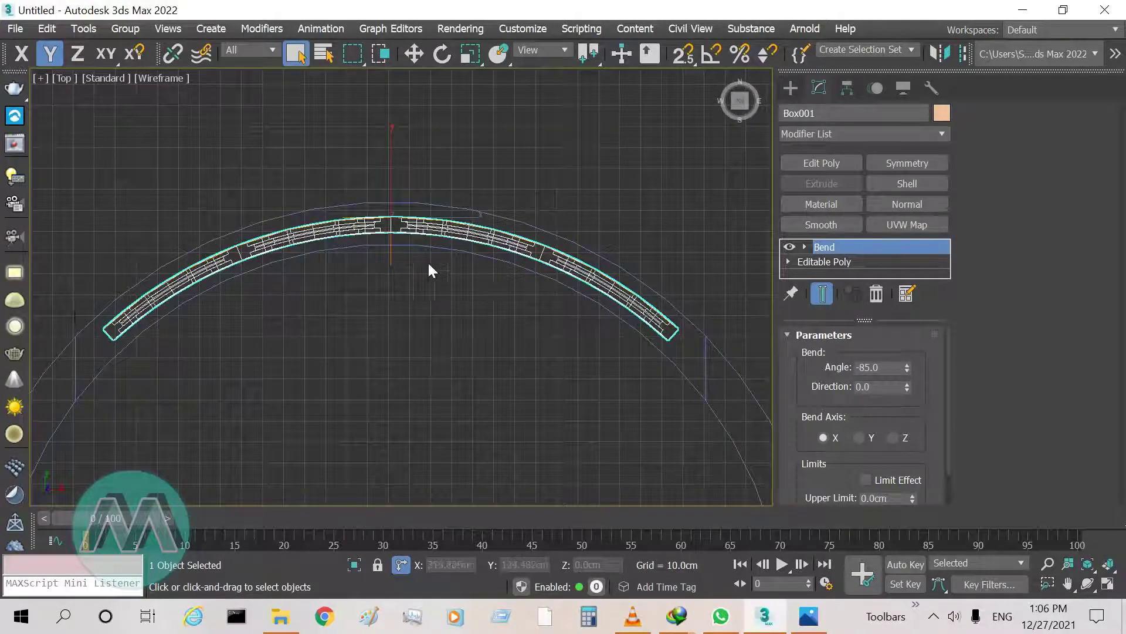
scroll(419, 337, "down", 2)
scroll(411, 302, "up", 2)
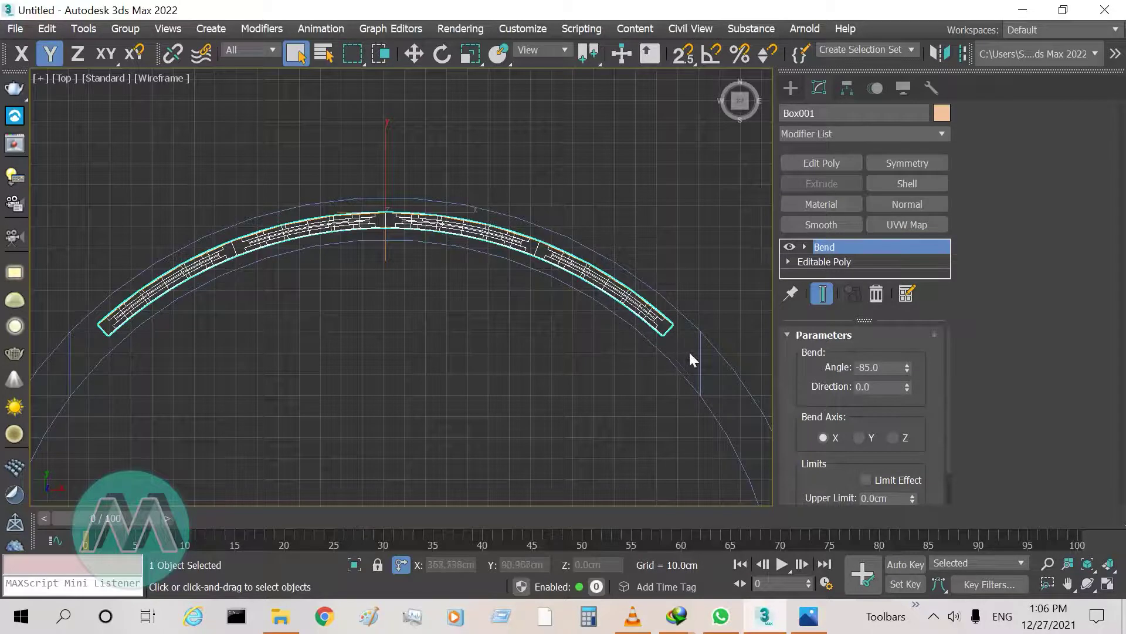
scroll(645, 317, "up", 4)
middle_click_drag(595, 280, 588, 267)
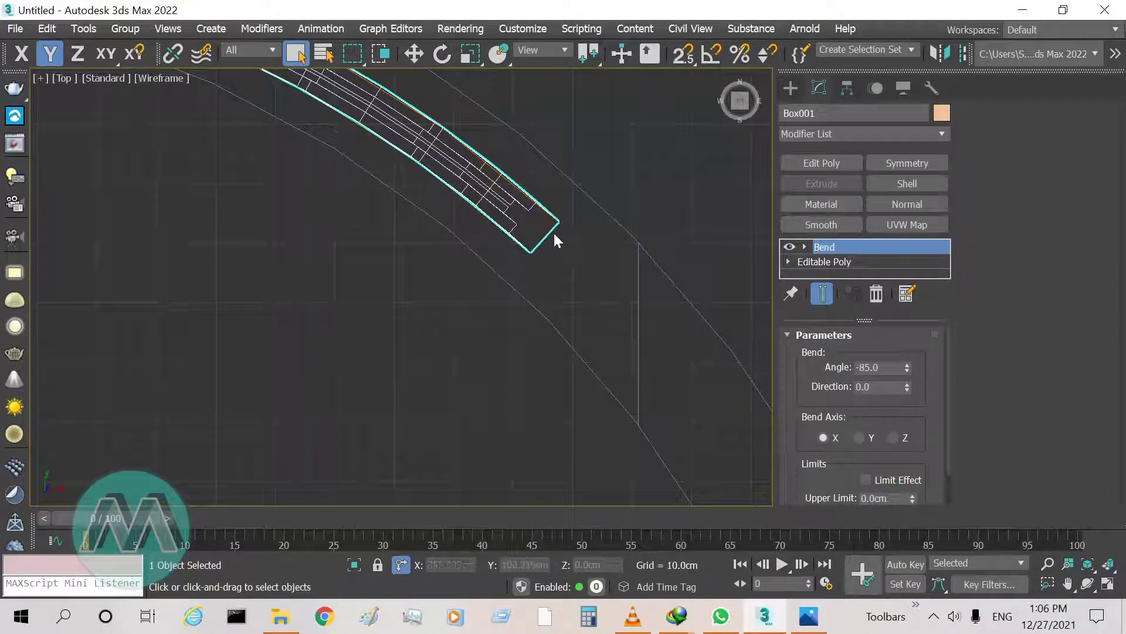
scroll(651, 393, "down", 5)
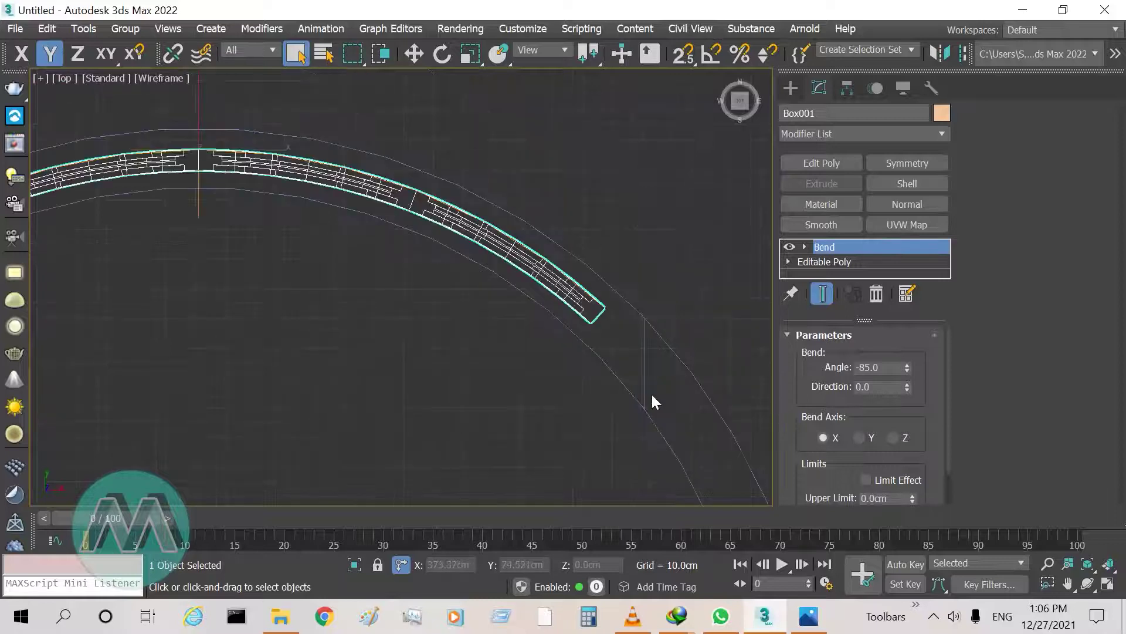
scroll(538, 368, "up", 2)
scroll(501, 342, "down", 1)
middle_click_drag(493, 335, 508, 306)
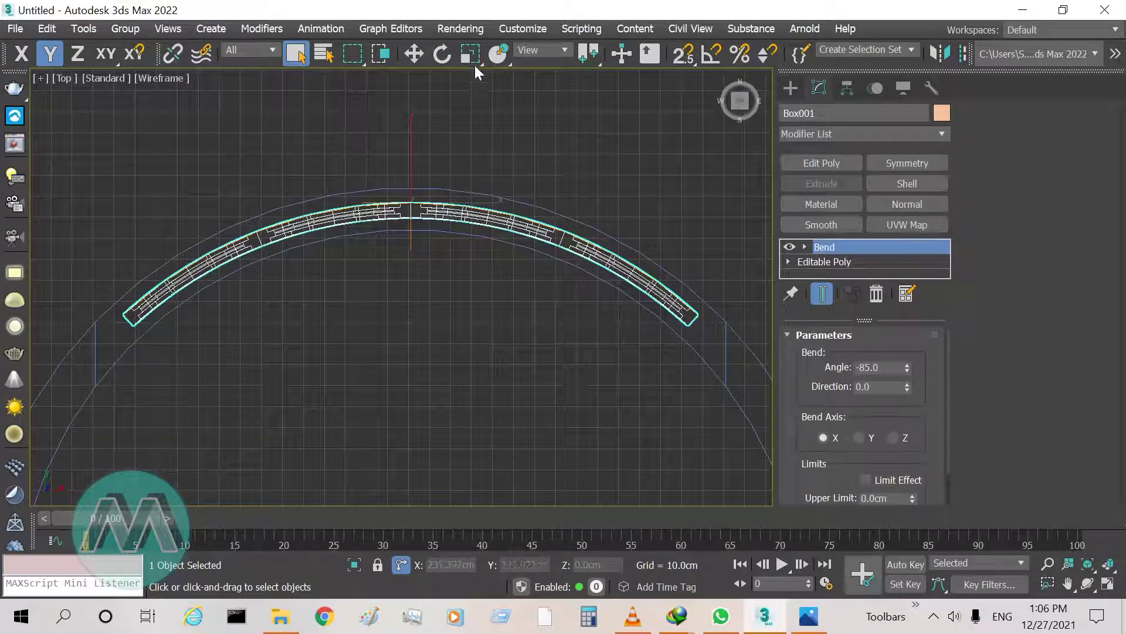
Try non-uniform scaling of the frame along X, then cancel the change
key("r")
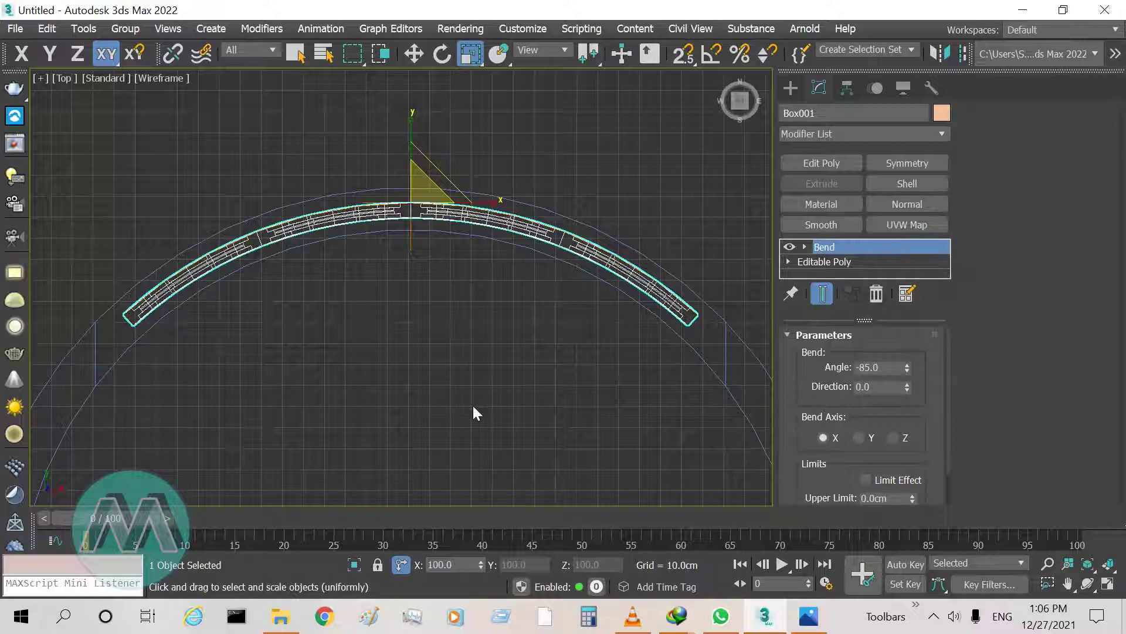
left_click_drag(470, 53, 469, 101)
mouse_move(470, 54)
left_mouse_down()
mouse_move(470, 114)
mouse_move(470, 76)
left_mouse_up()
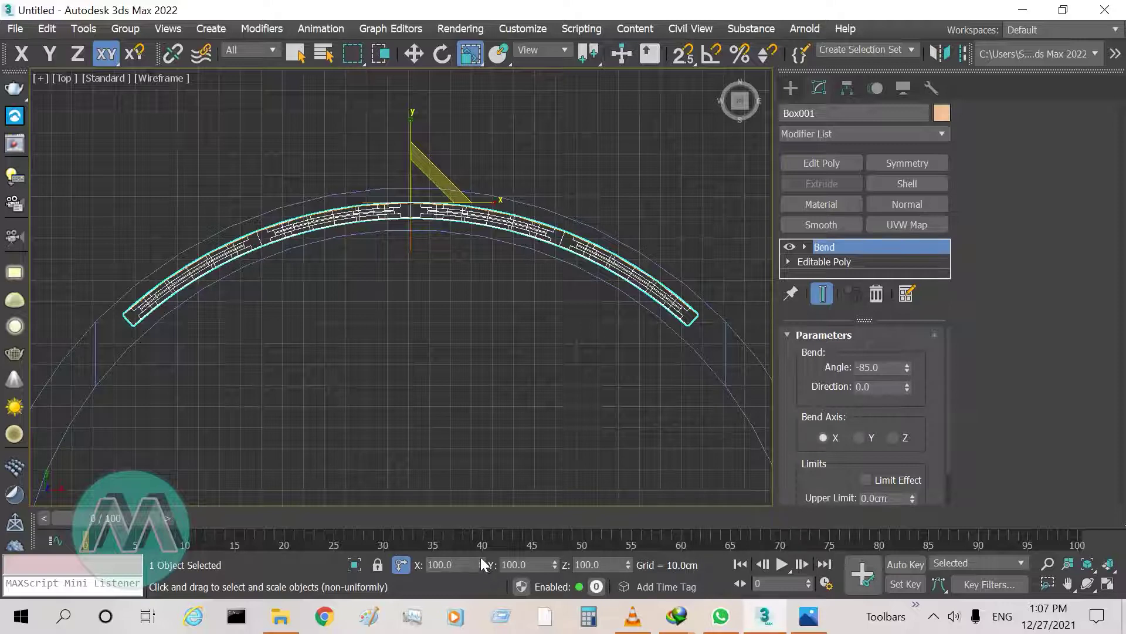
left_click_drag(478, 561, 479, 480)
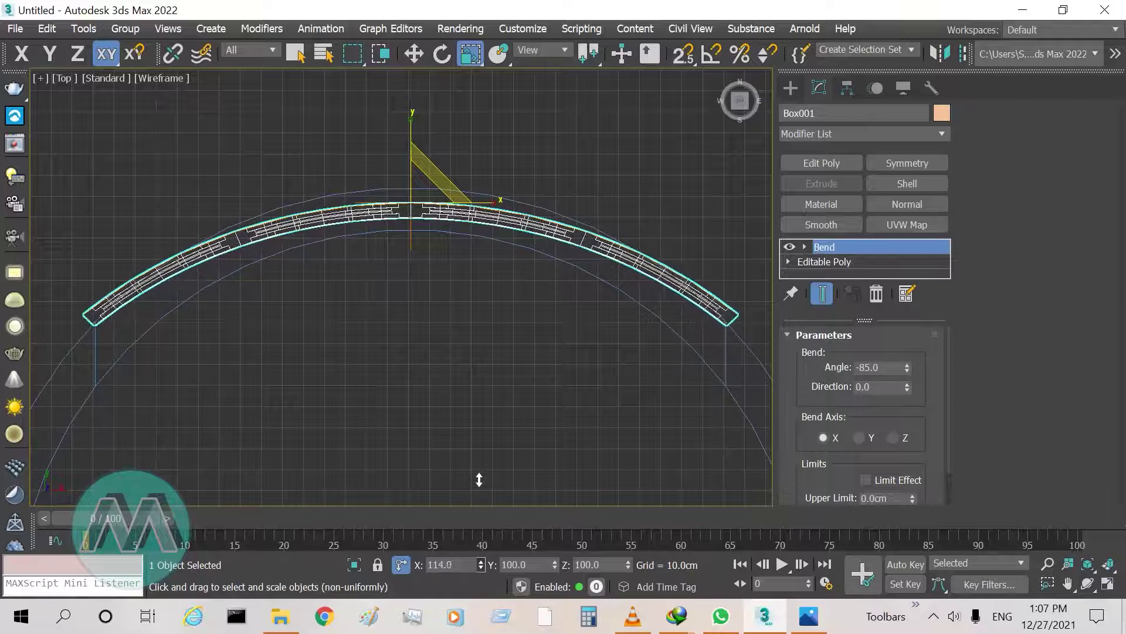
right_click(480, 480)
Drag the Bend angle to -111 and check the fit in a maximized Perspective view
left_click_drag(907, 370, 900, 396)
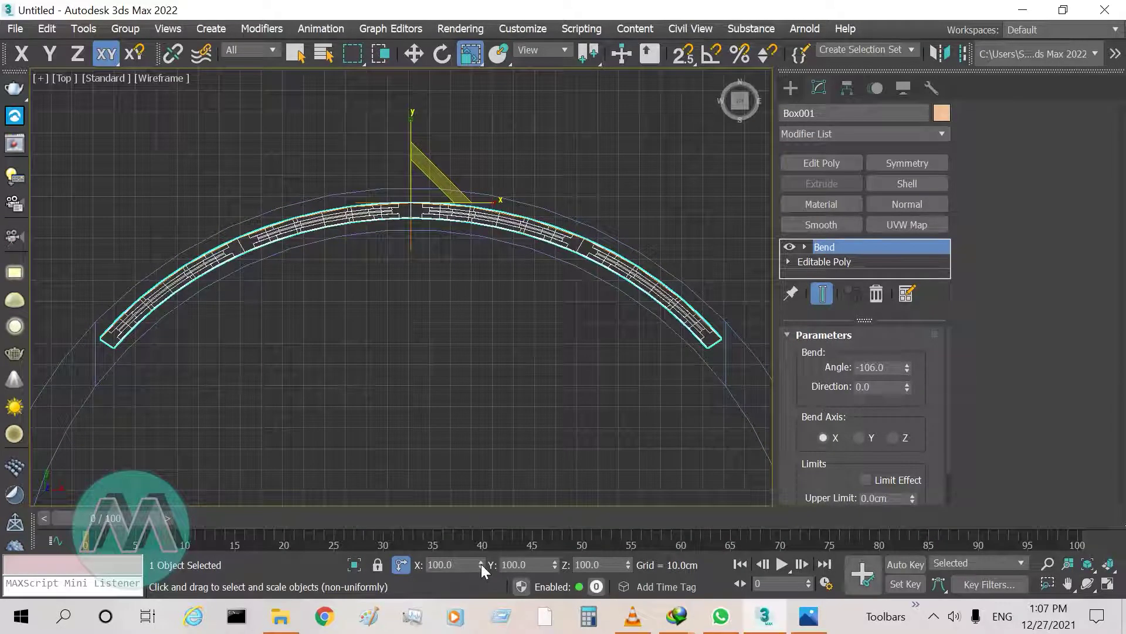
left_click_drag(480, 563, 476, 544)
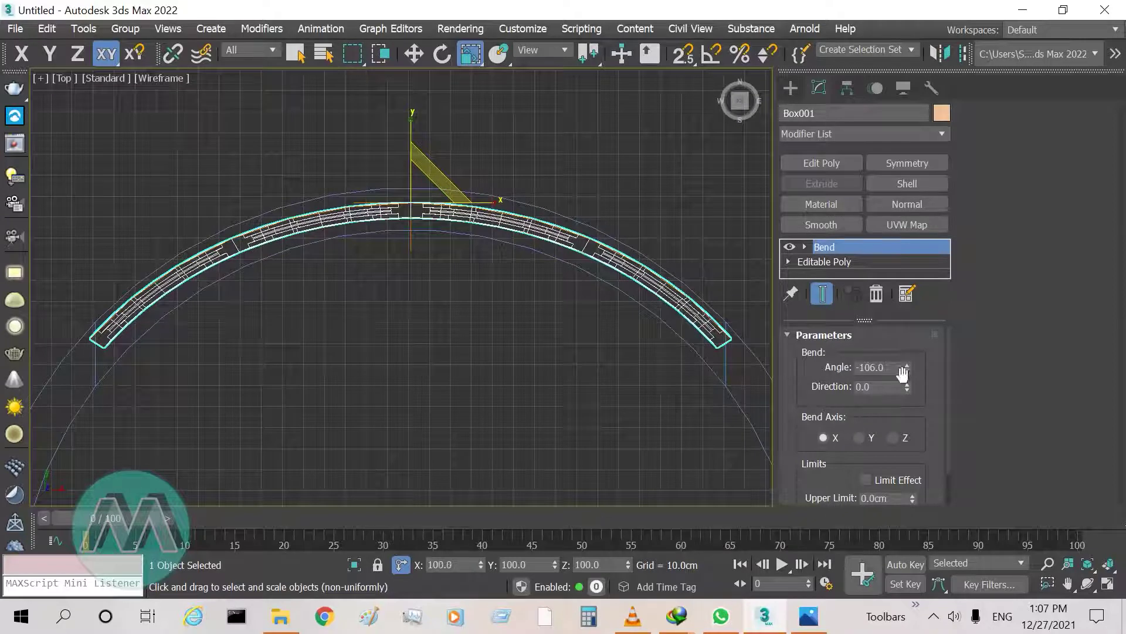
left_click_drag(908, 374, 902, 379)
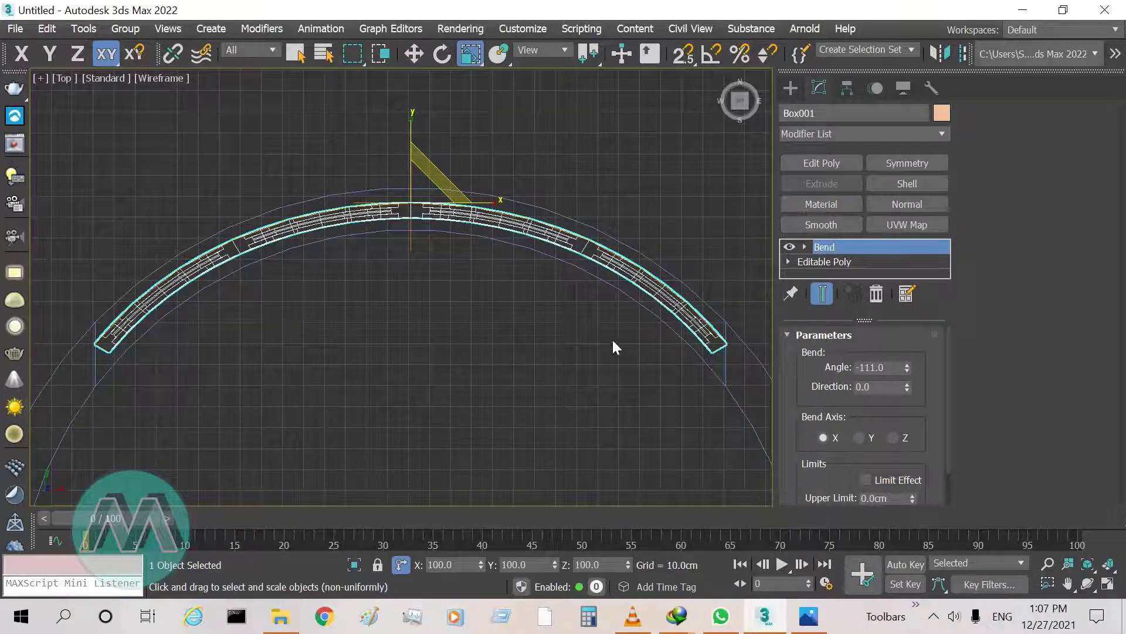
key("alt+w")
middle_click(654, 400)
key("alt+w")
middle_click_drag(657, 402, 572, 406, "alt")
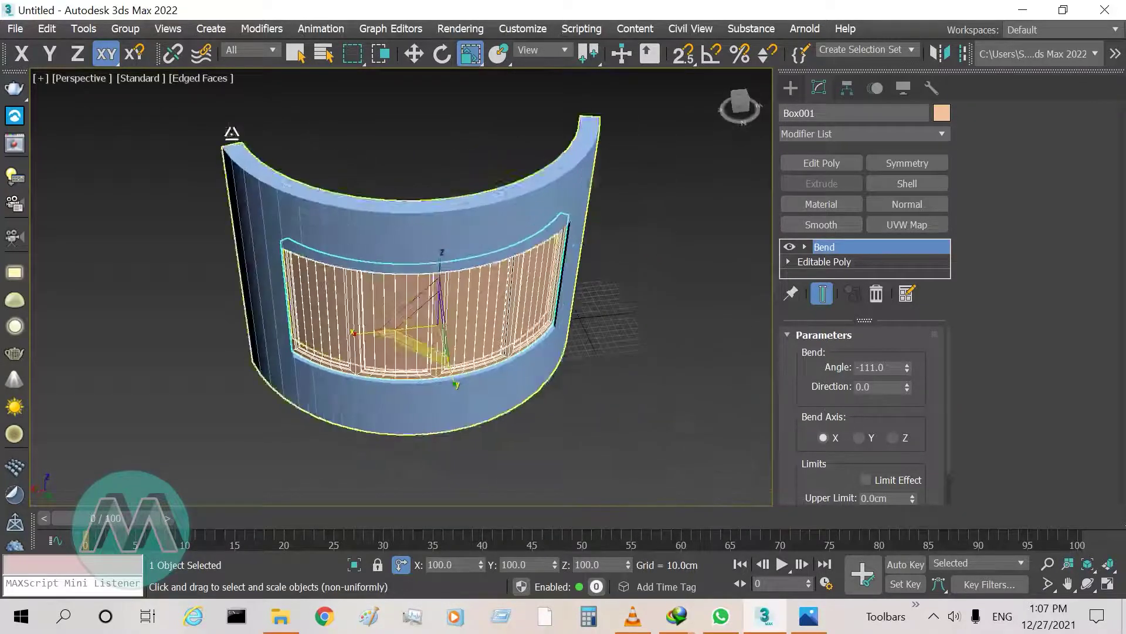
In Top view, zoom-region onto the bent frame's end beside the opening's edge
key("t")
middle_click_drag(641, 352, 456, 335)
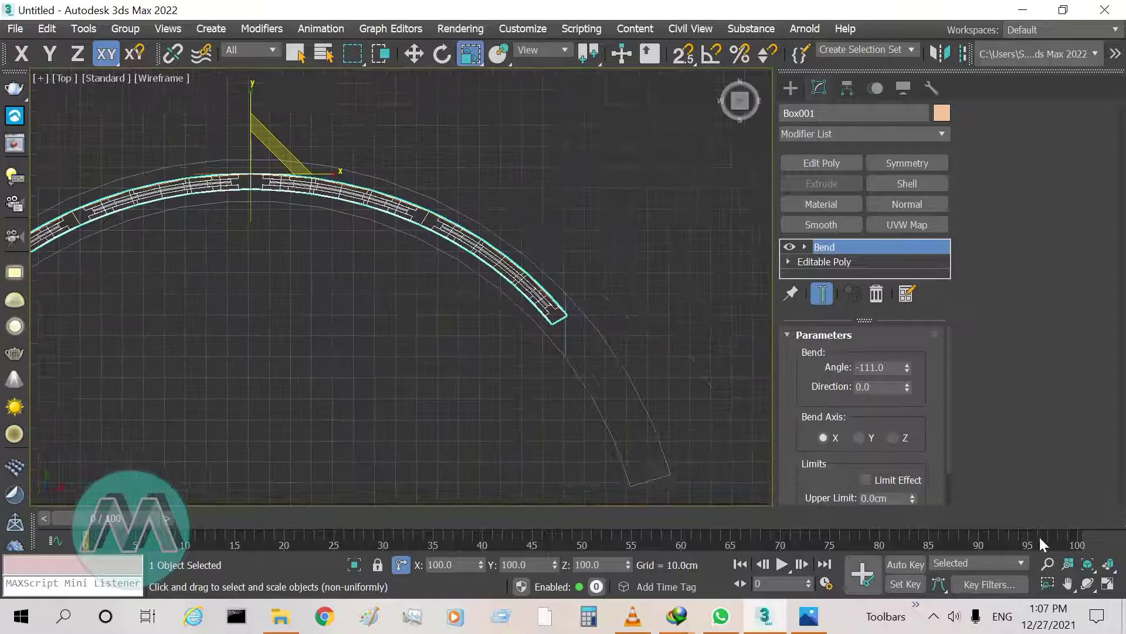
left_click(1047, 583)
left_click_drag(626, 269, 509, 399)
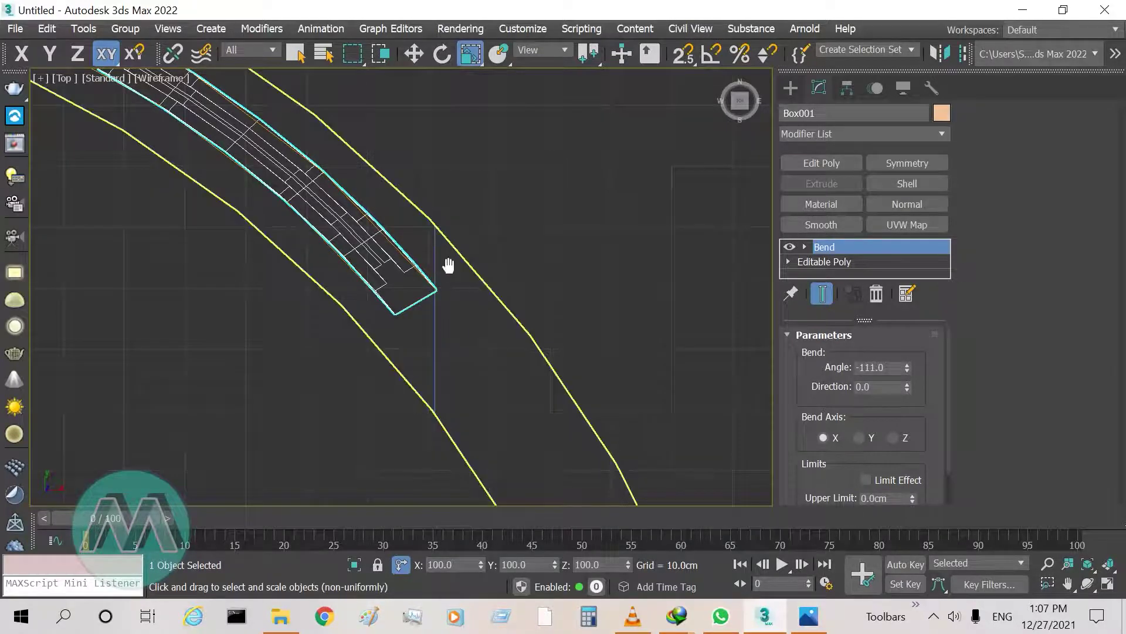
middle_click_drag(448, 262, 485, 281)
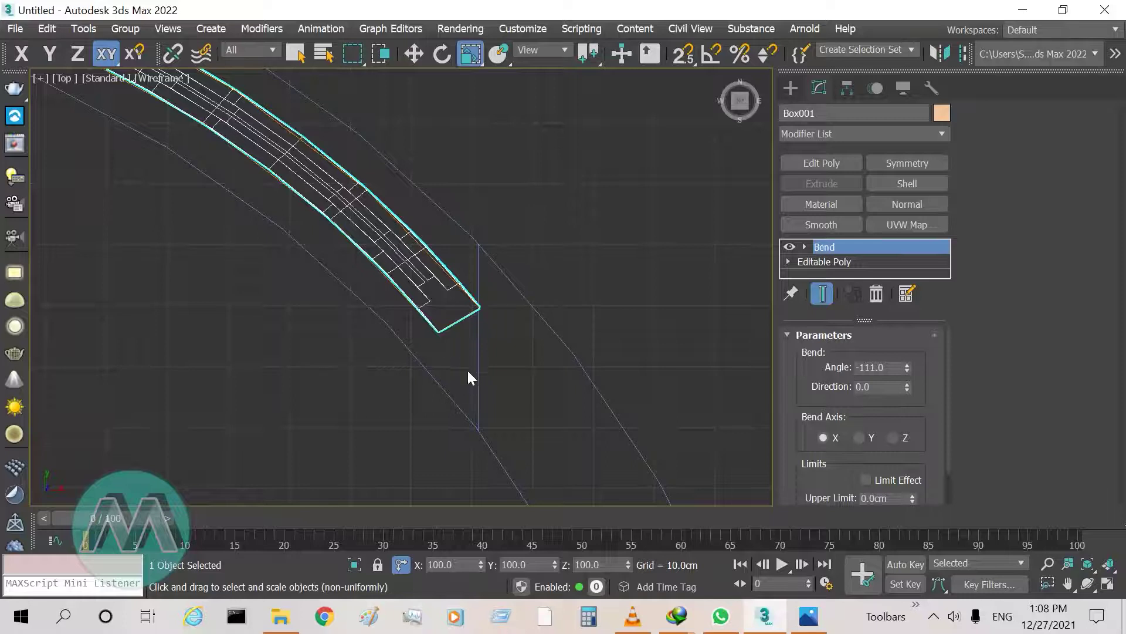
Convert the bent frame to Editable Poly and zoom in on its end corner in Vertex mode
right_click(372, 215)
mouse_move(505, 386)
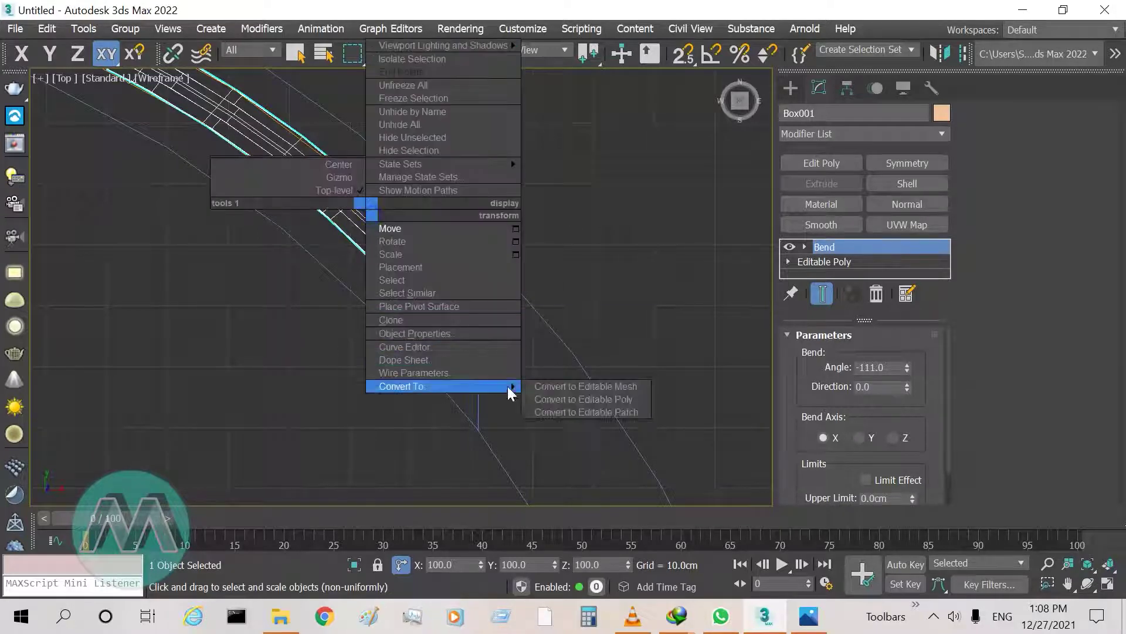
left_click(568, 398)
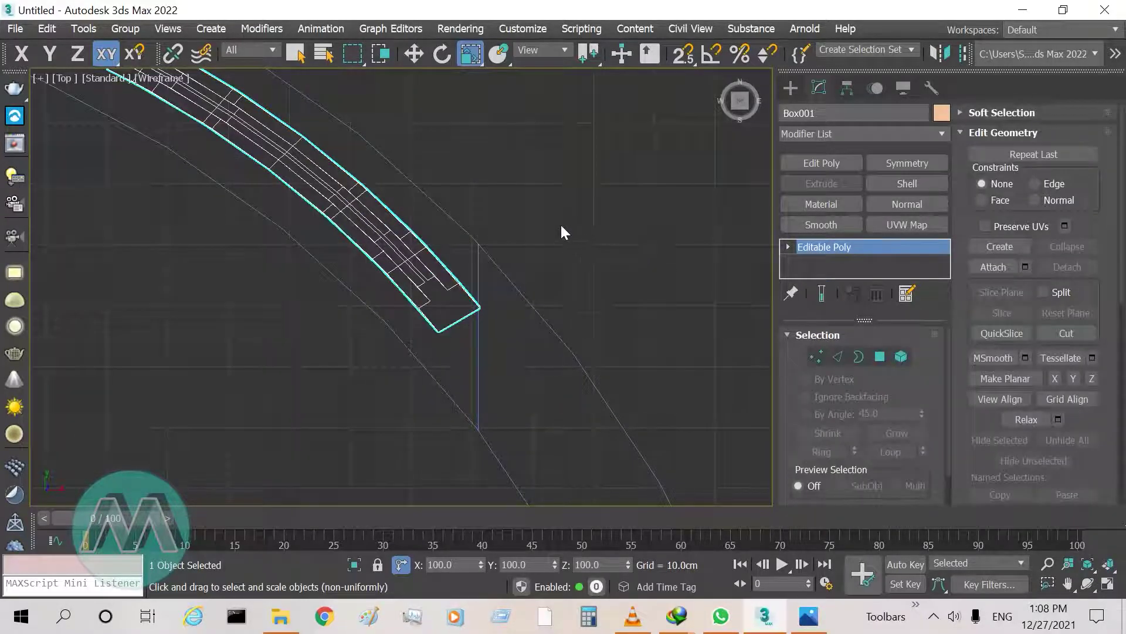
left_click(817, 356)
left_click(1048, 583)
left_click_drag(670, 246, 311, 410)
Move the top and bottom end vertices onto the opening's straight edge at this end
left_click(387, 236)
right_click(439, 315)
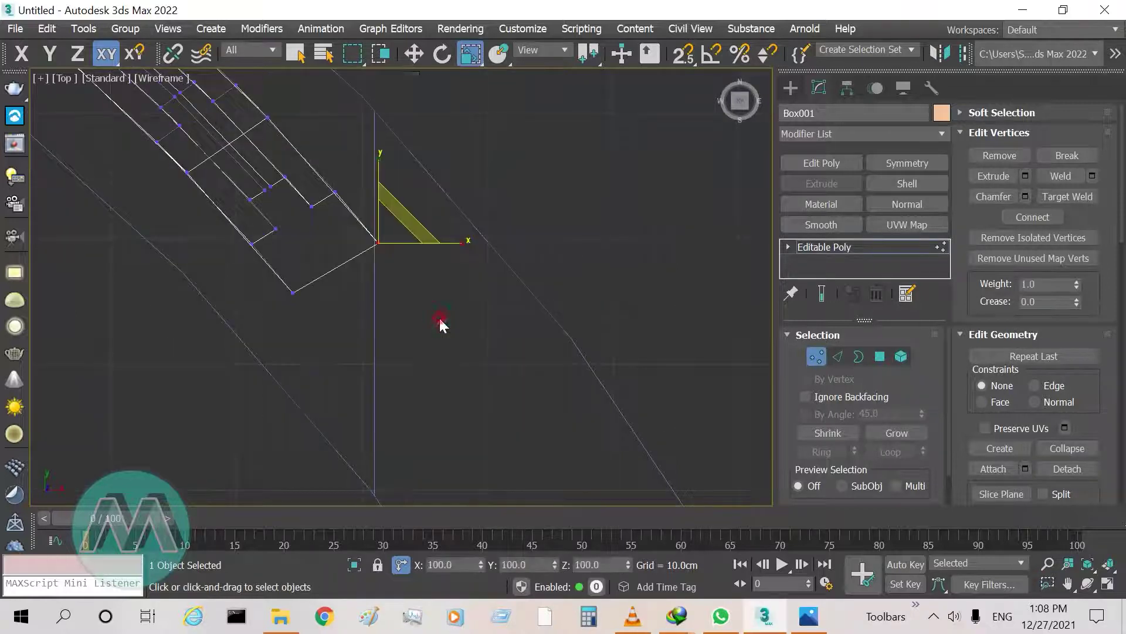
left_click(455, 326)
left_click_drag(438, 242, 433, 242)
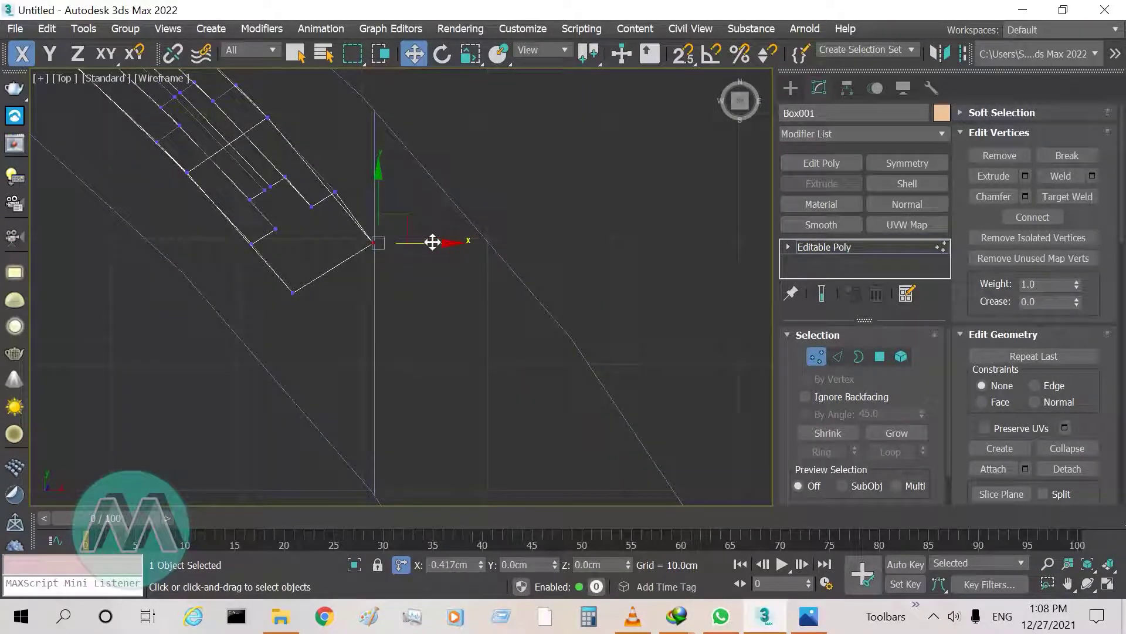
left_click_drag(372, 199, 374, 178)
left_click(293, 292)
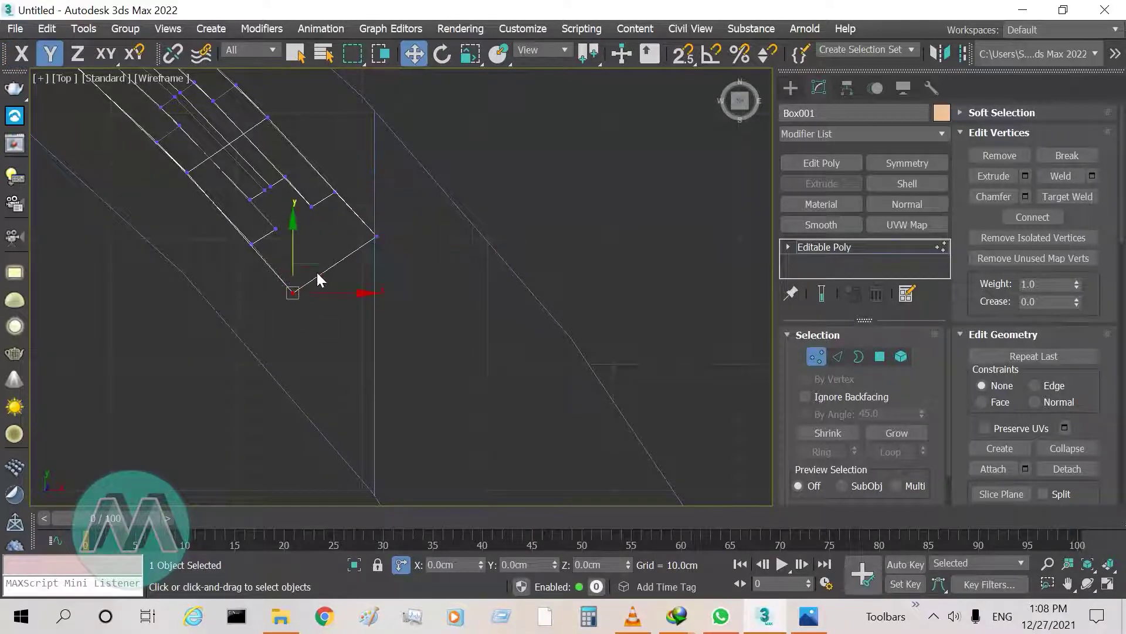
left_click_drag(322, 260, 374, 320)
left_click(543, 418)
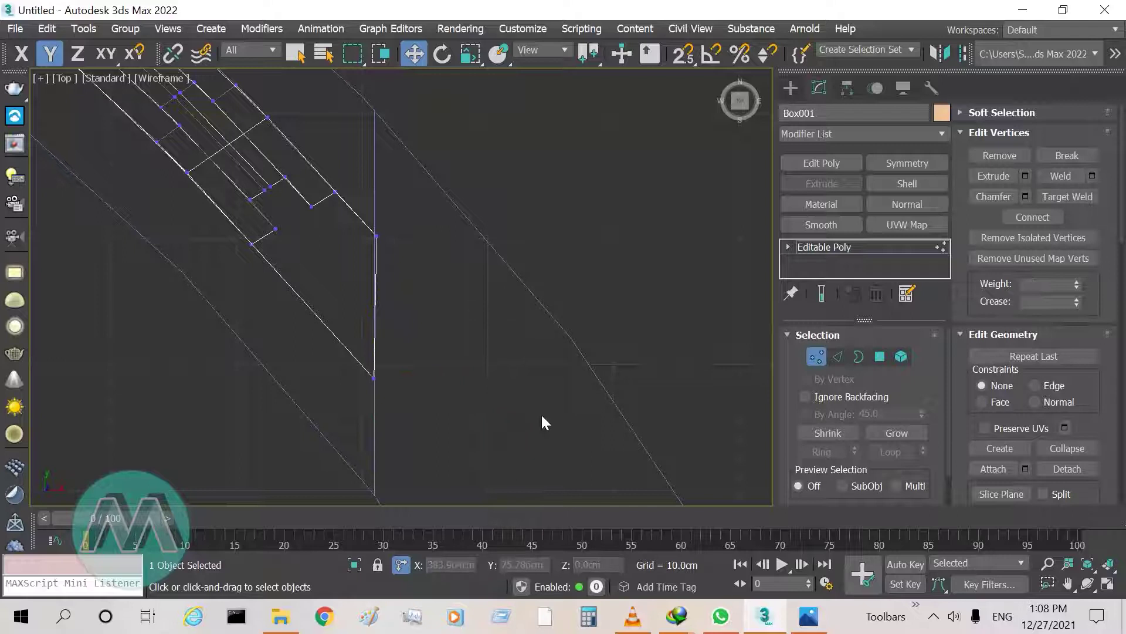
left_click(376, 236)
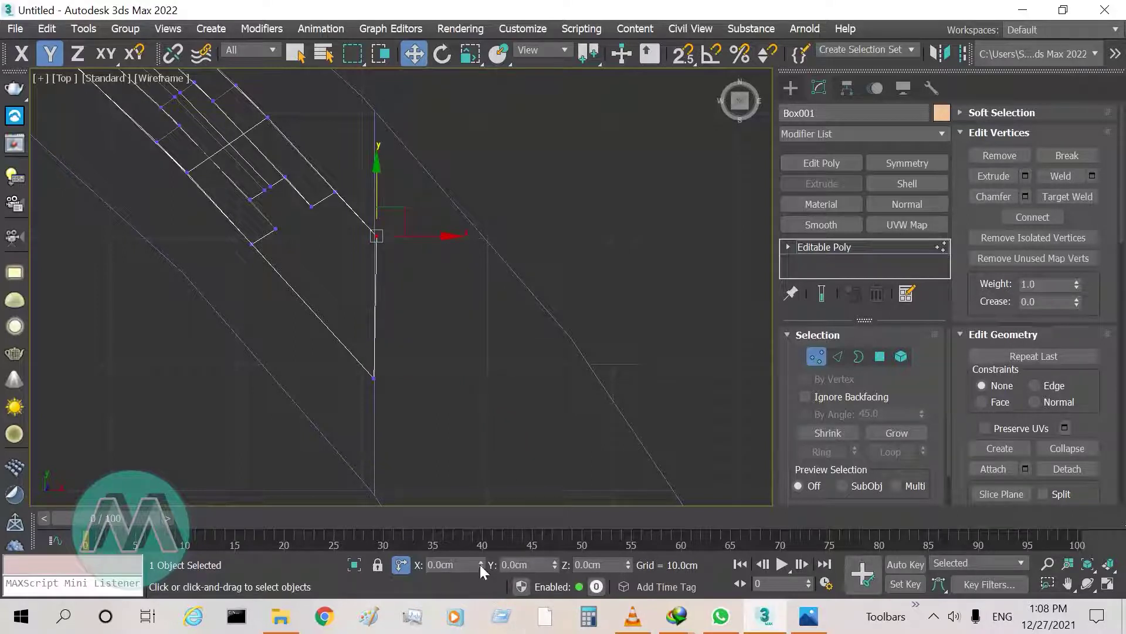
left_click_drag(485, 566, 484, 564)
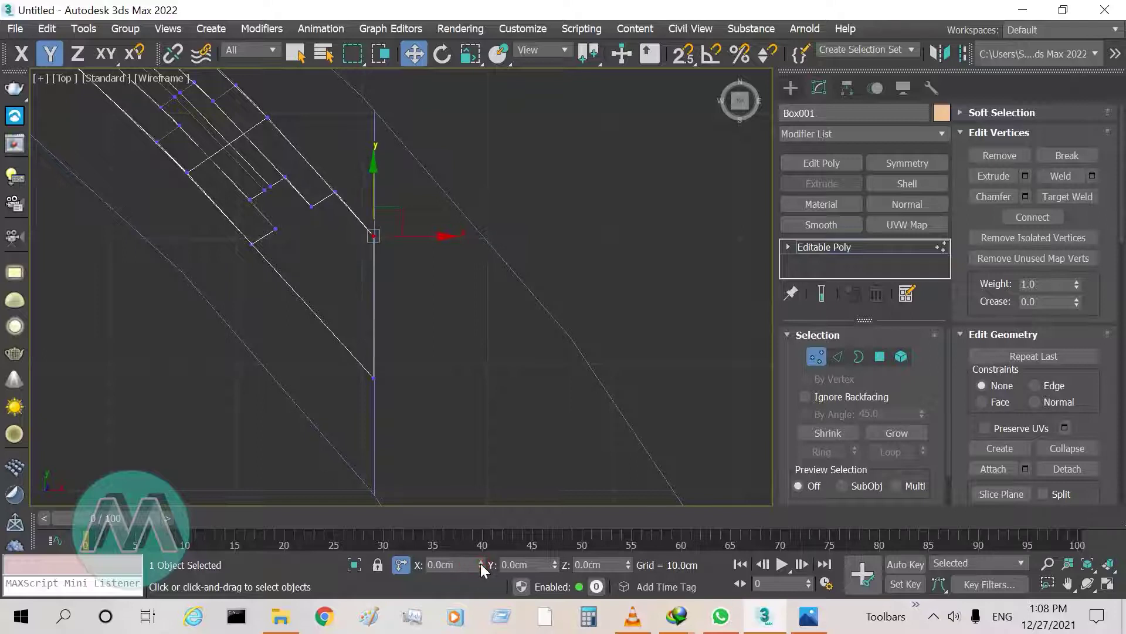
left_click(491, 425)
Align the other end's vertices with the opening's edge, then return to Perspective view
scroll(490, 425, "down", 3)
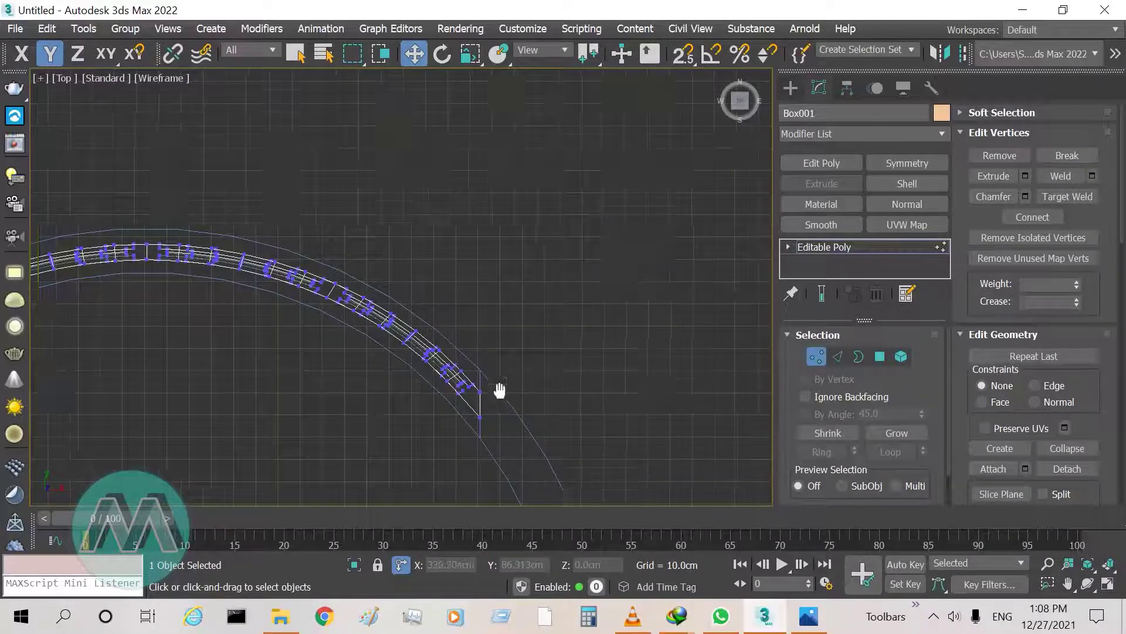
scroll(256, 395, "down", 2)
scroll(256, 395, "up", 2)
scroll(217, 305, "up", 6)
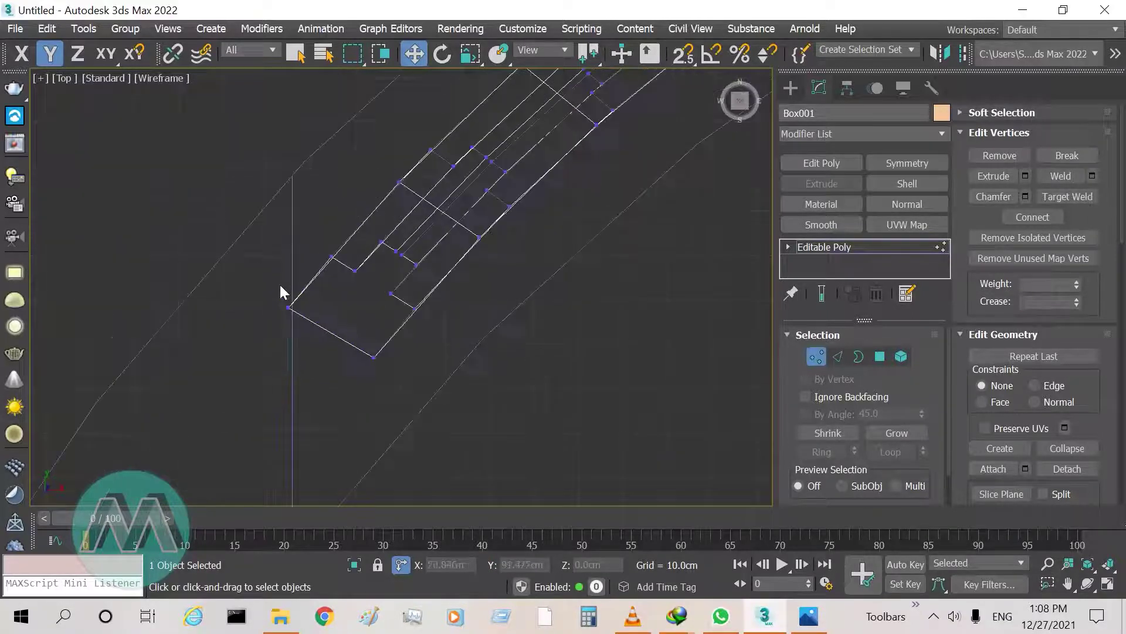
left_click(290, 222)
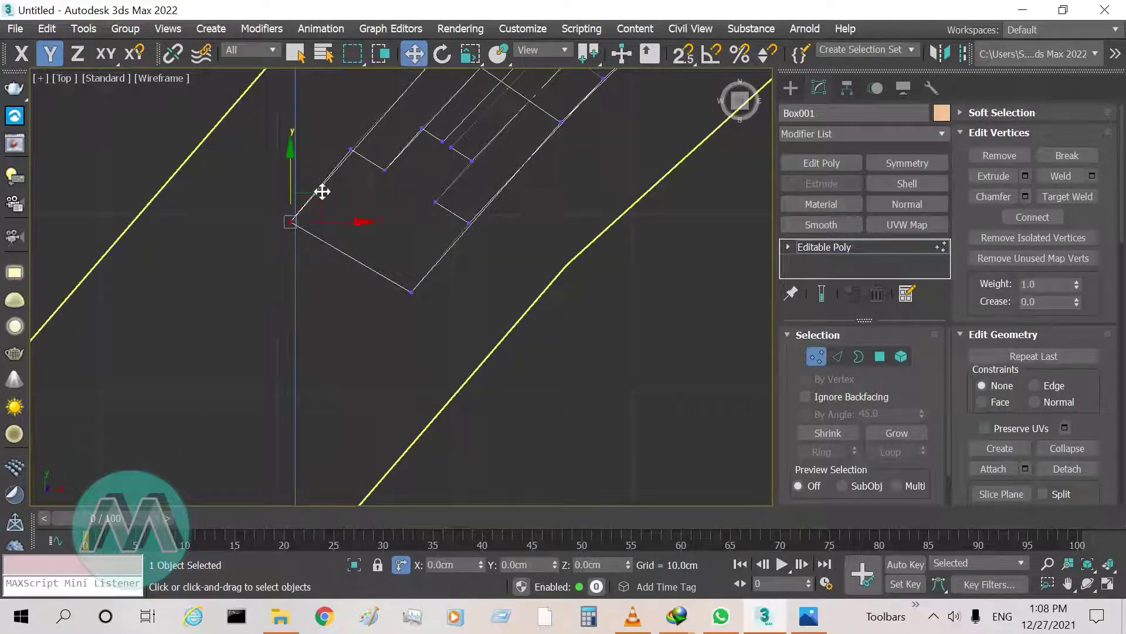
left_click_drag(319, 191, 322, 170)
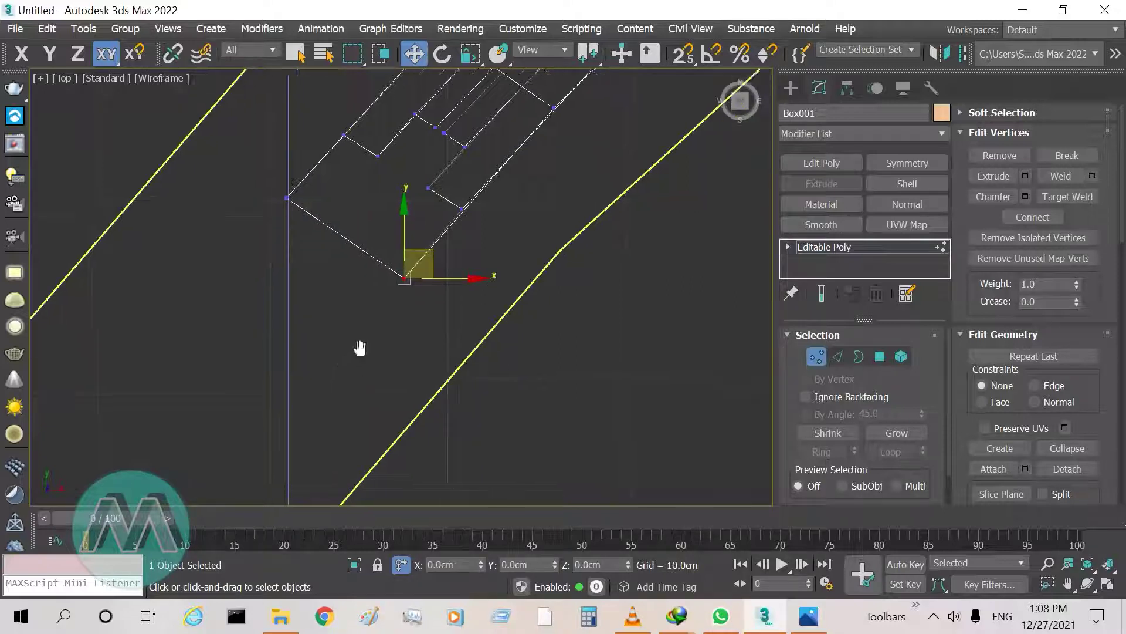
middle_click_drag(356, 353, 359, 313)
left_click_drag(433, 244, 294, 324)
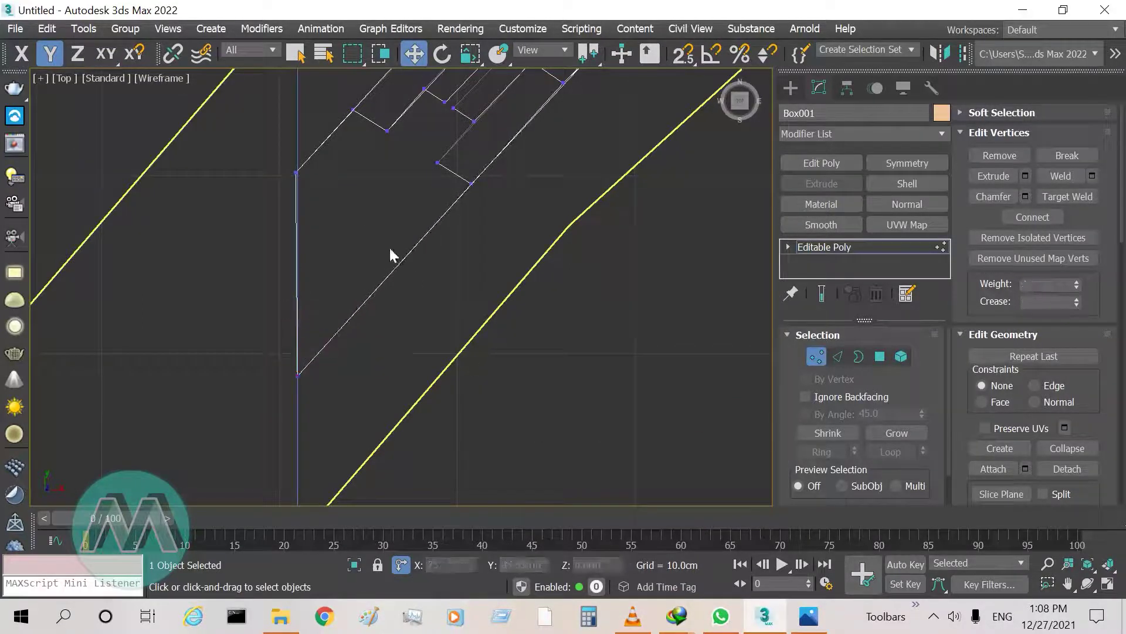
left_click(296, 173)
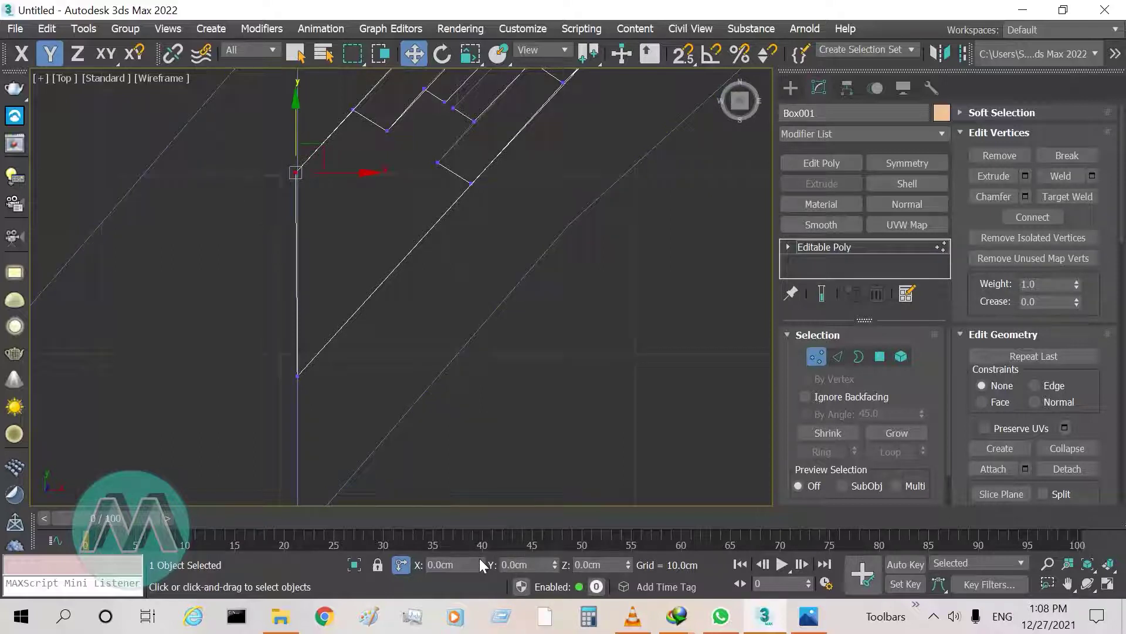
left_click(550, 391)
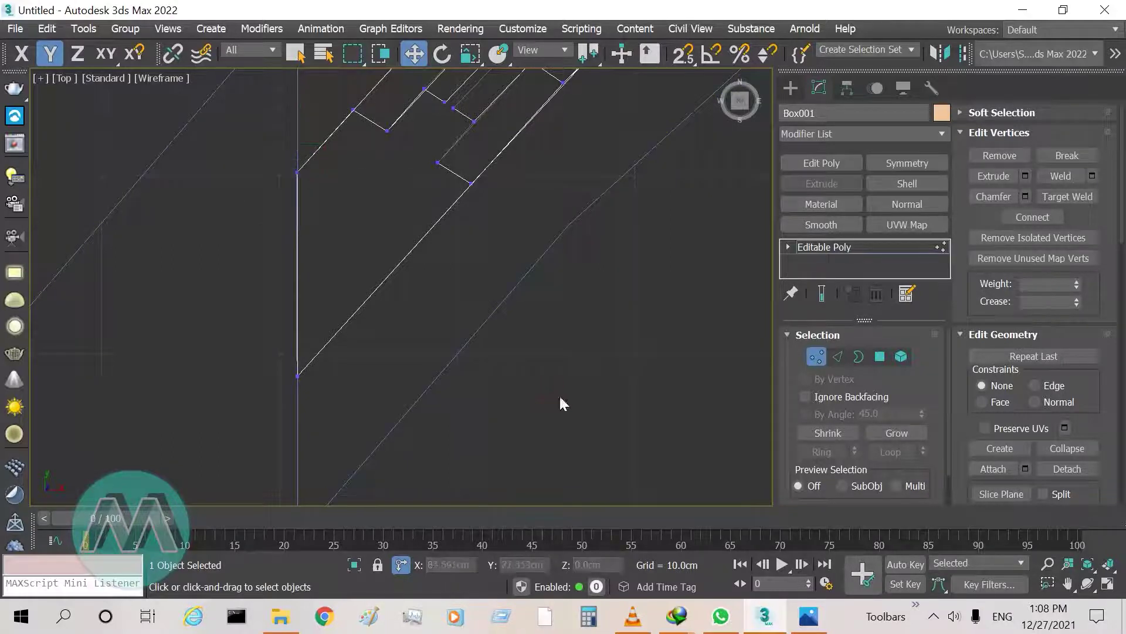
key("p")
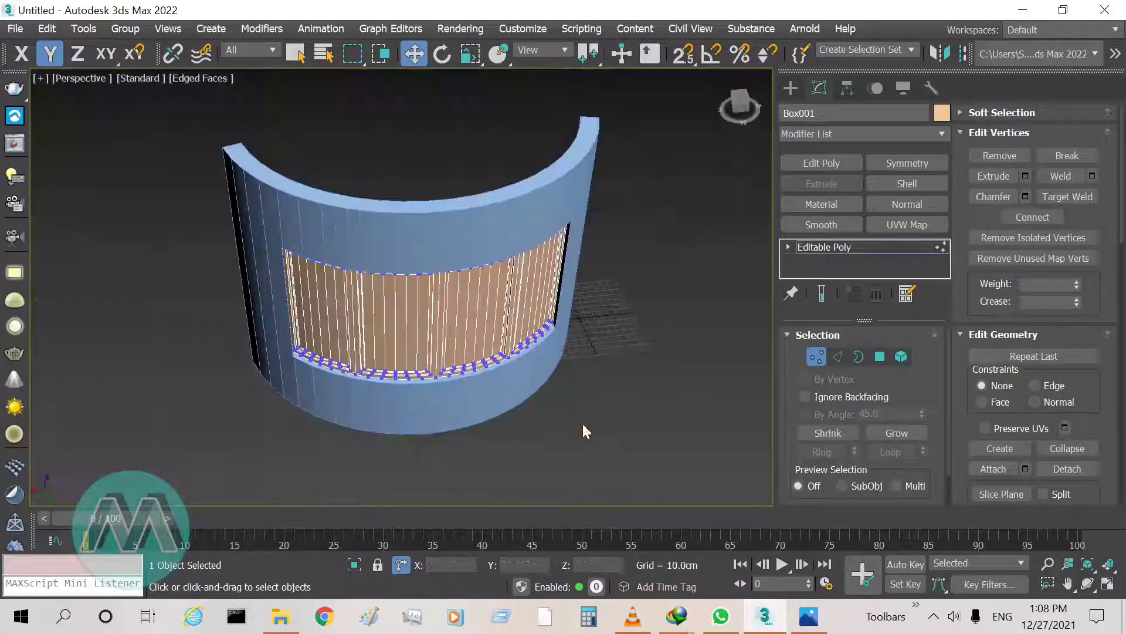
left_click(821, 360)
mouse_move(606, 429)
middle_mouse_down("alt")
mouse_move(591, 438)
mouse_move(613, 416)
mouse_move(505, 448)
mouse_move(339, 449)
mouse_move(346, 490)
mouse_move(385, 449)
mouse_move(607, 435)
mouse_move(595, 440)
middle_mouse_up("alt")
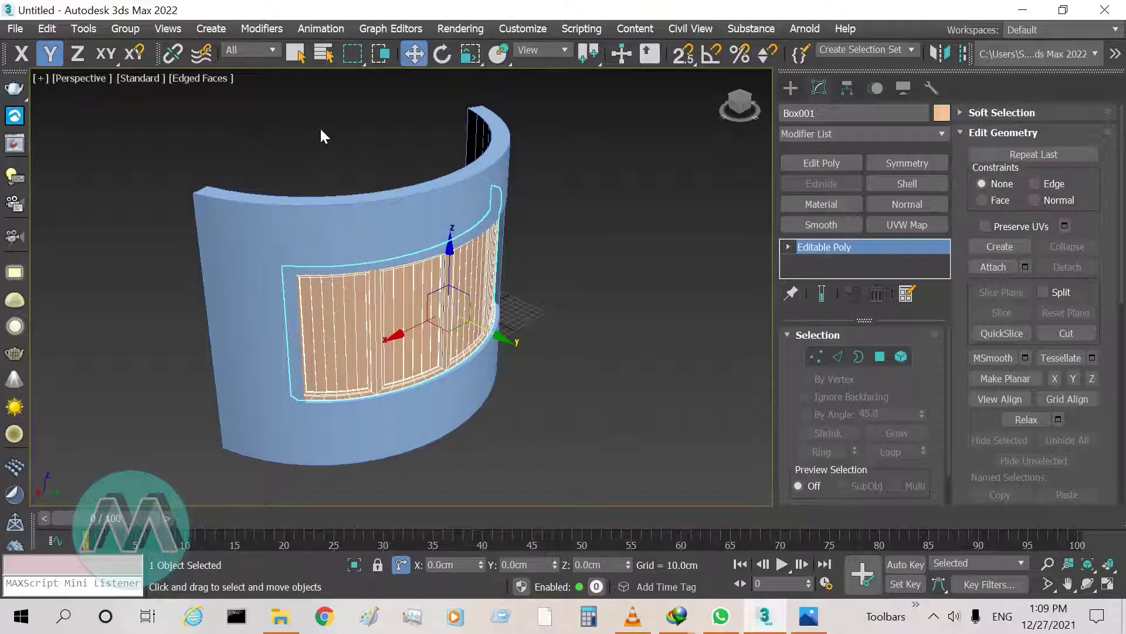
left_click(638, 340)
key("alt+w")
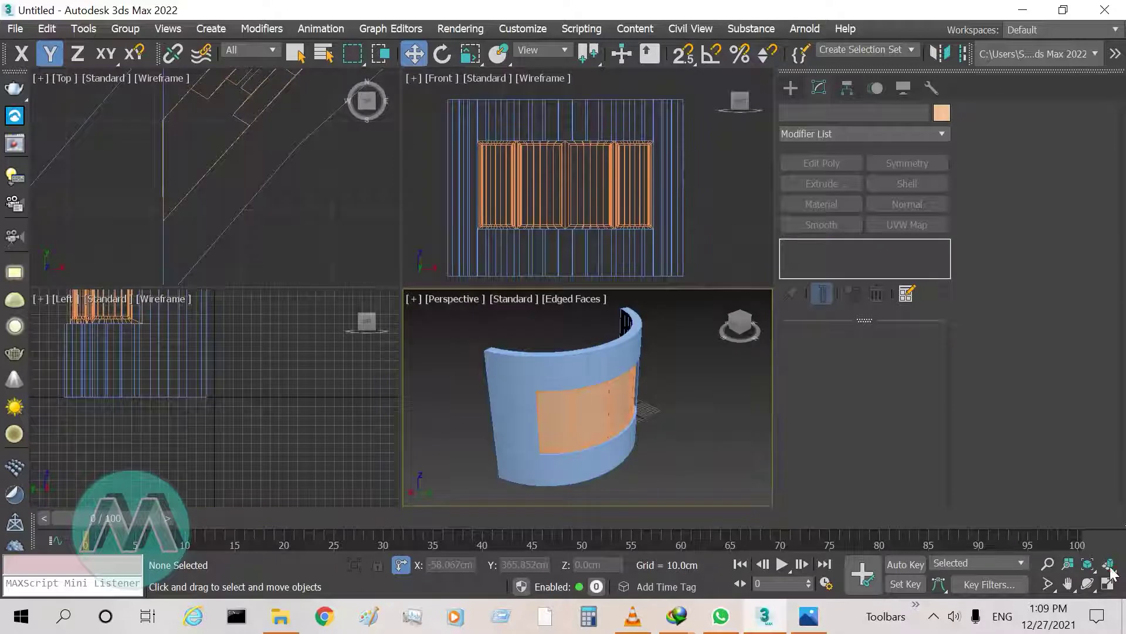
left_click(1048, 564)
left_click_drag(591, 347, 564, 349)
key("w")
left_click(295, 223)
key("alt+w")
key("alt+w")
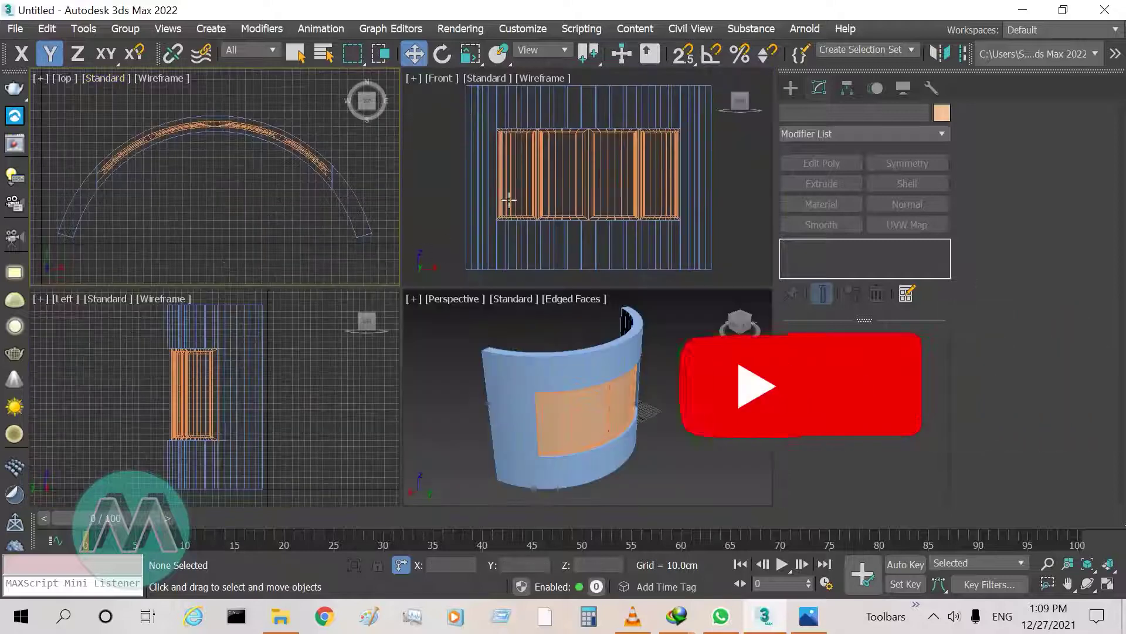
left_click(641, 134)
key("alt+w")
key("alt+w")
left_click(241, 380)
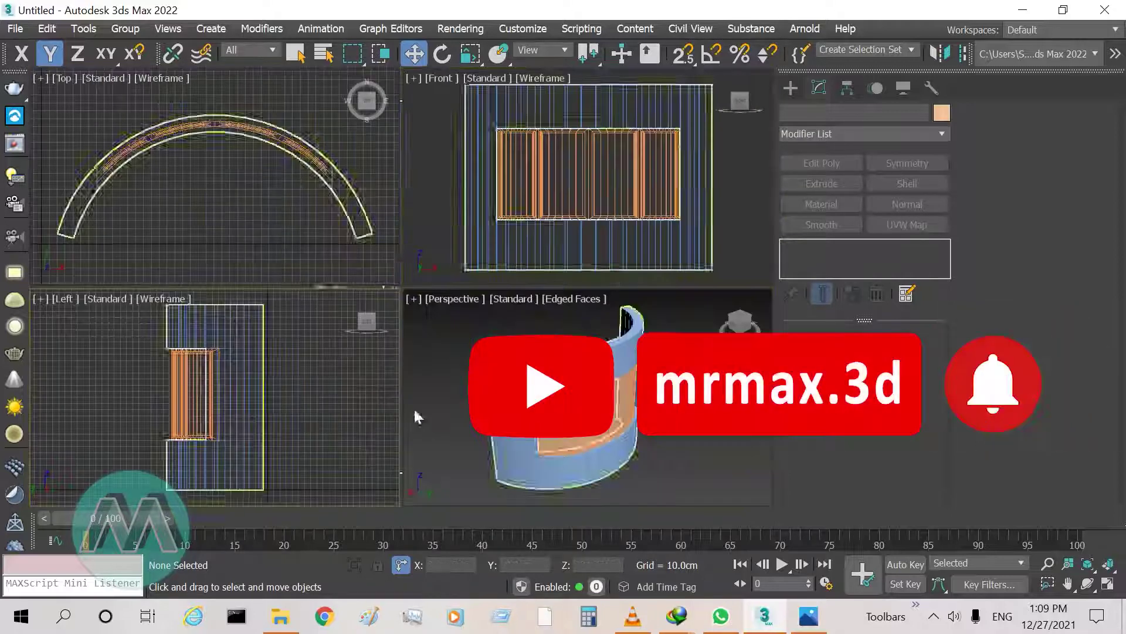
left_click(746, 438)
key("alt+w")
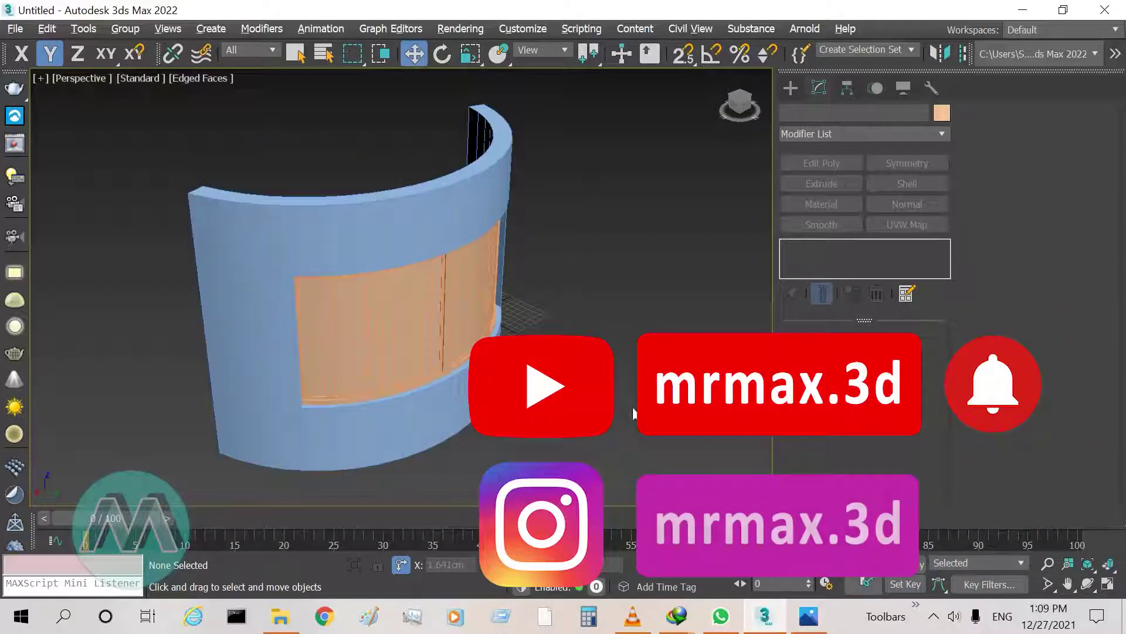